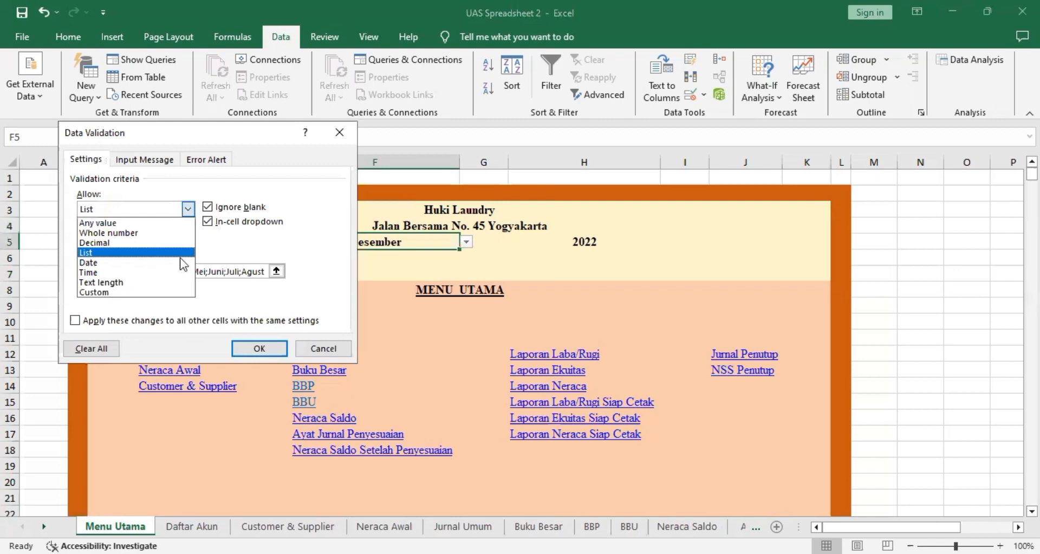
Step: Restrict the month cell F5 to a List with the month names Januari onward as source and pick Desember
click(180, 255)
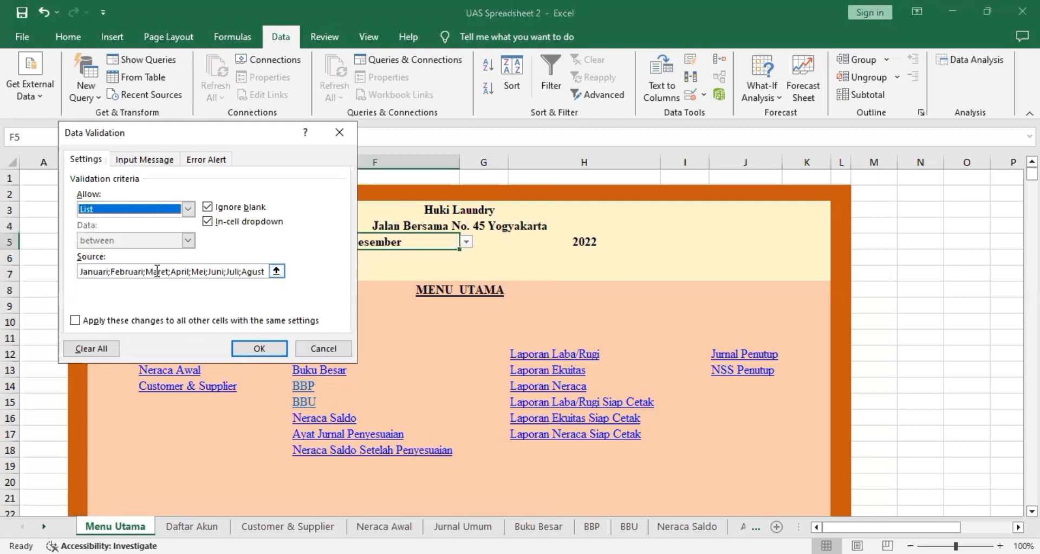
click(255, 348)
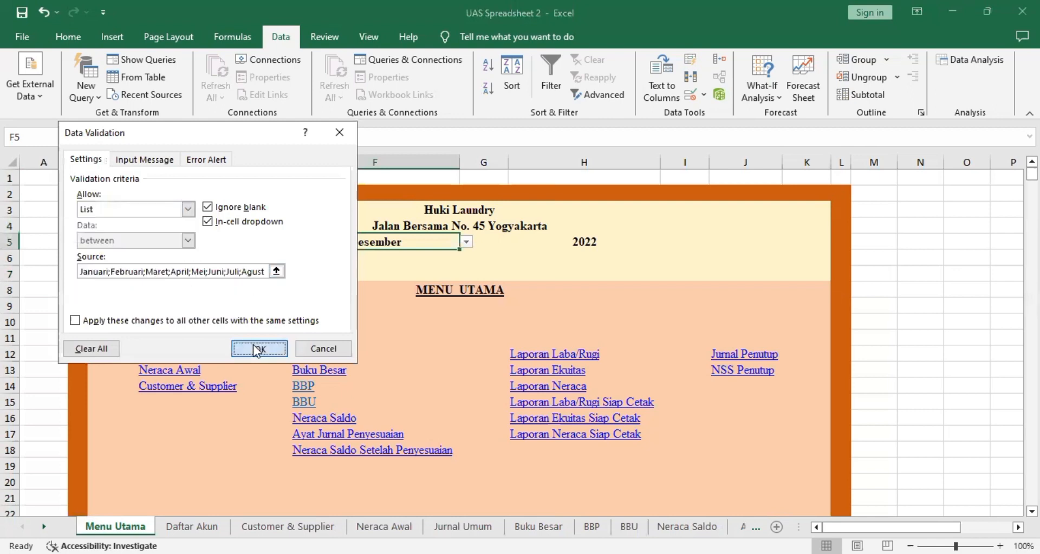
click(467, 242)
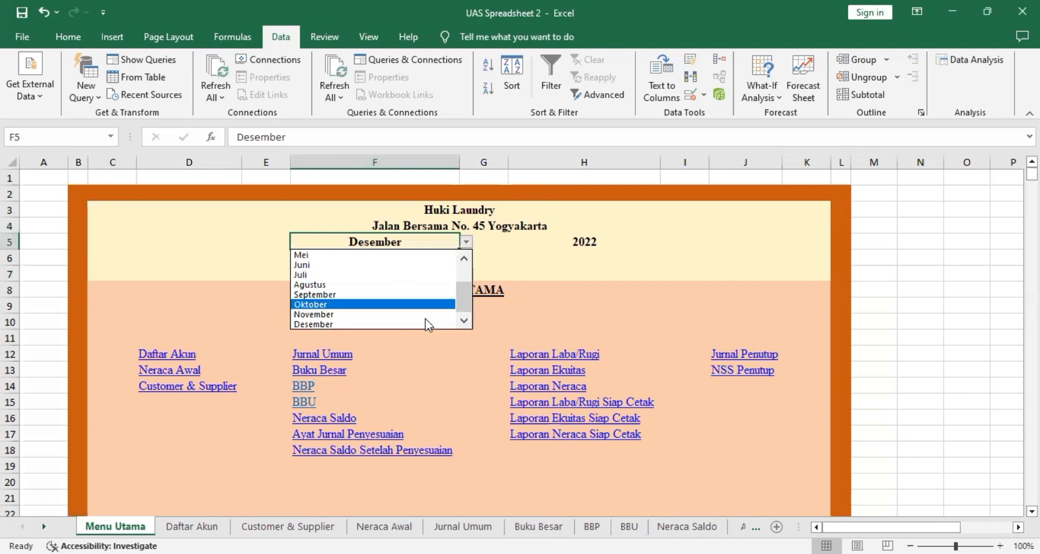
click(413, 323)
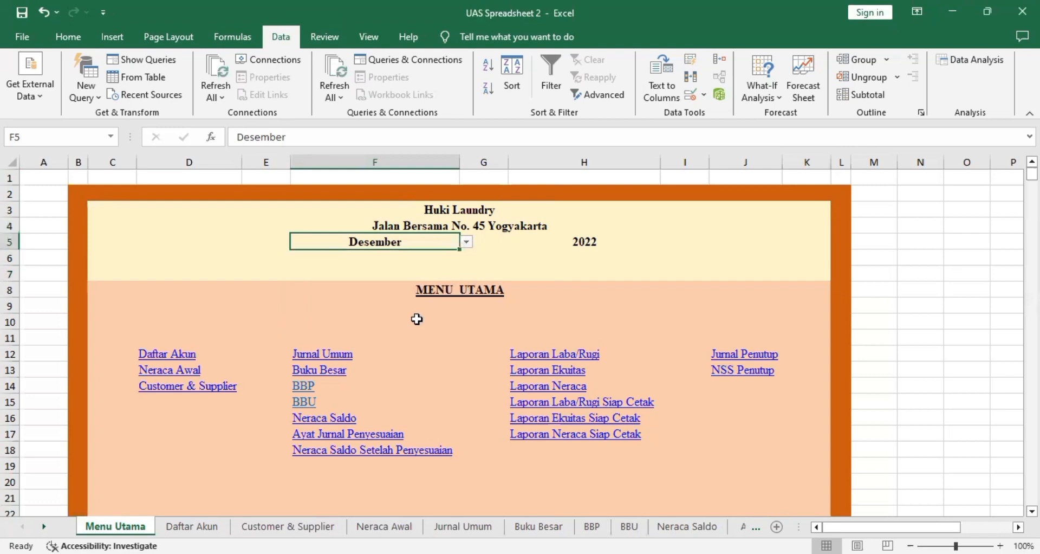
click(515, 247)
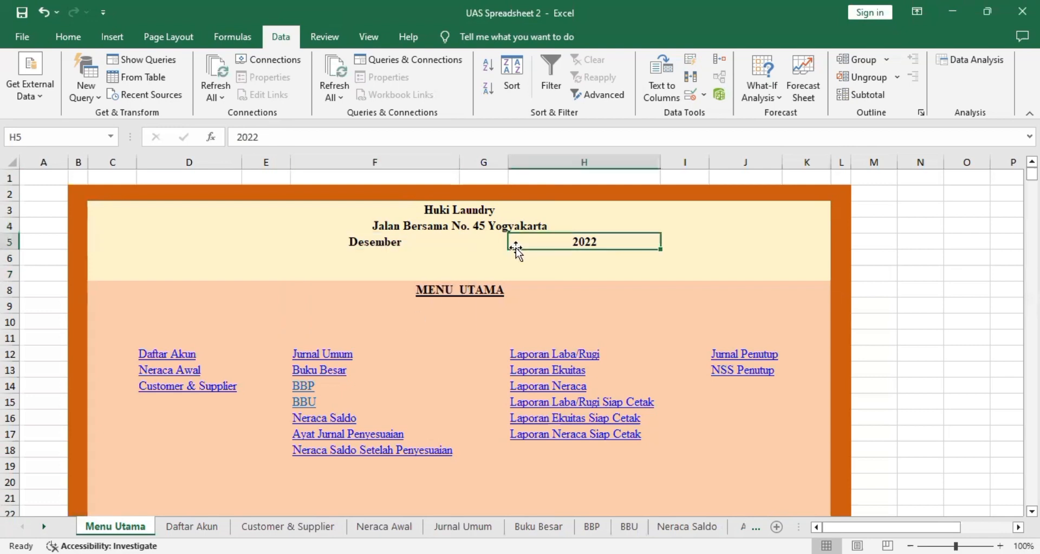
Step: Replace the hyperlink on the MENU UTAMA heading in C8 with a link to cell A1 of the Menu Utama sheet
click(489, 297)
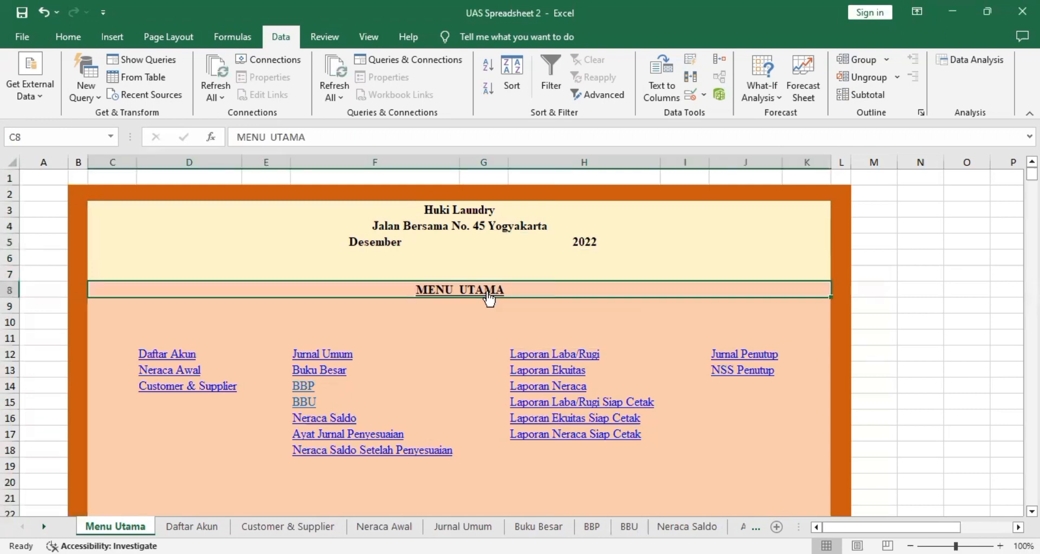
click(500, 375)
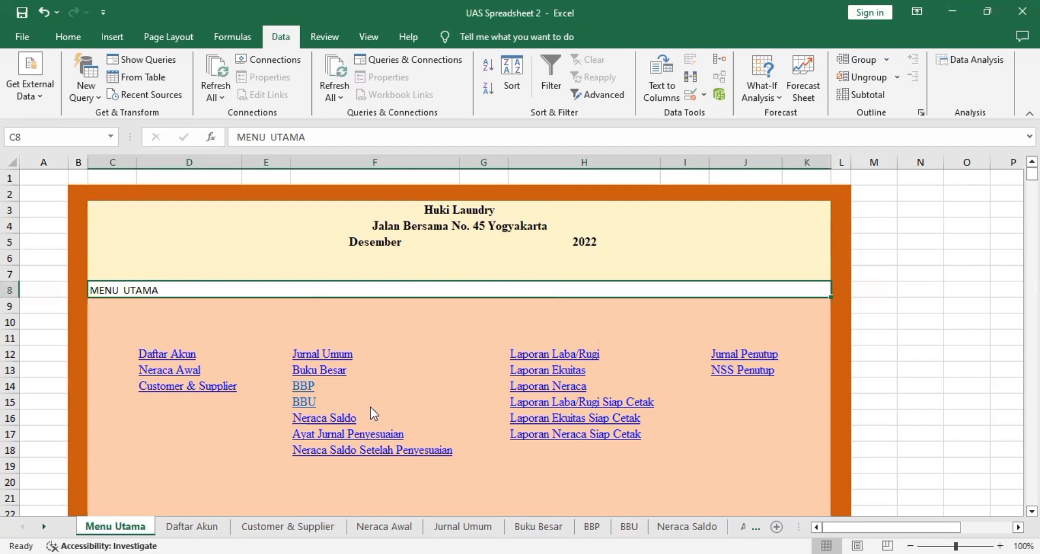
right_click(370, 433)
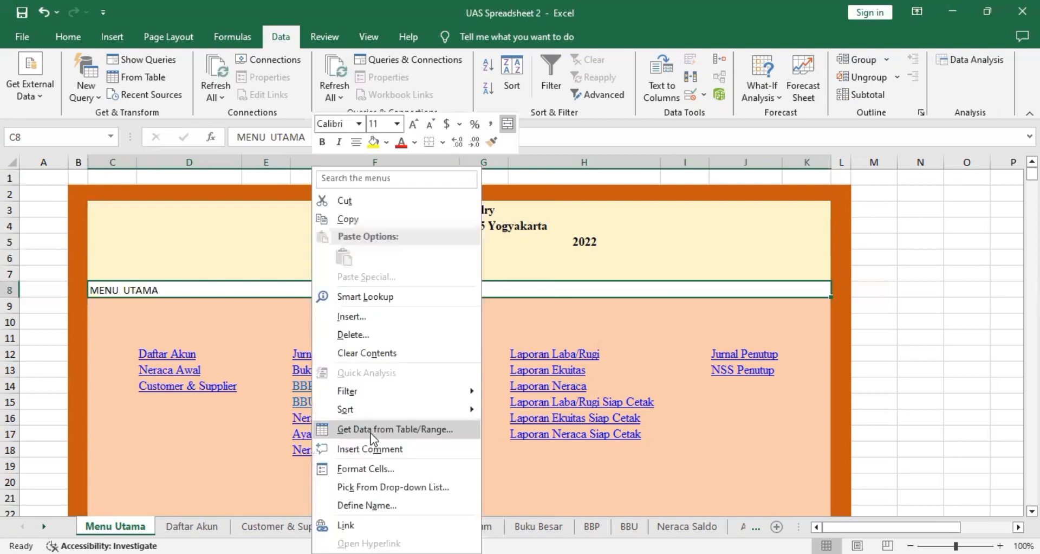
click(352, 525)
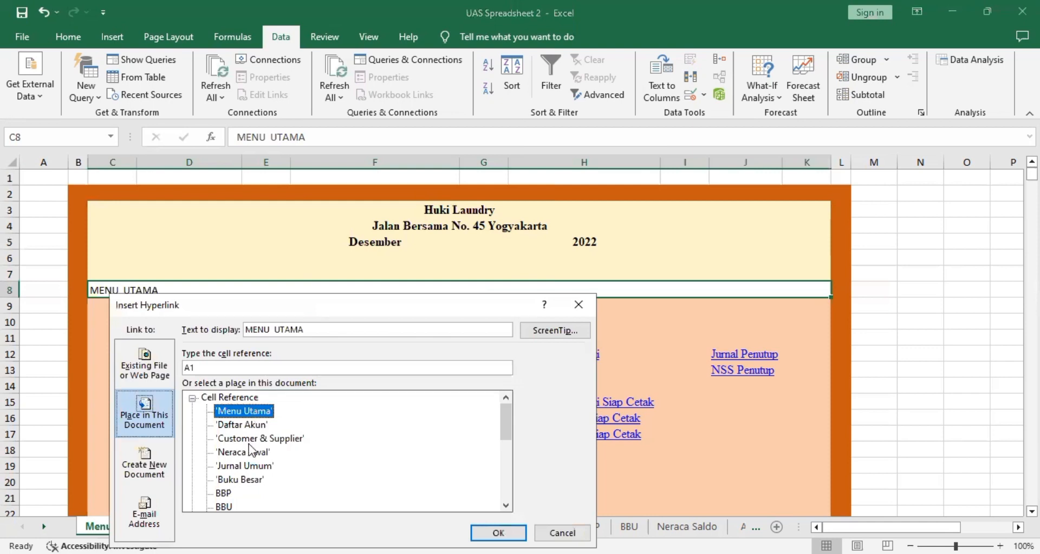
click(509, 530)
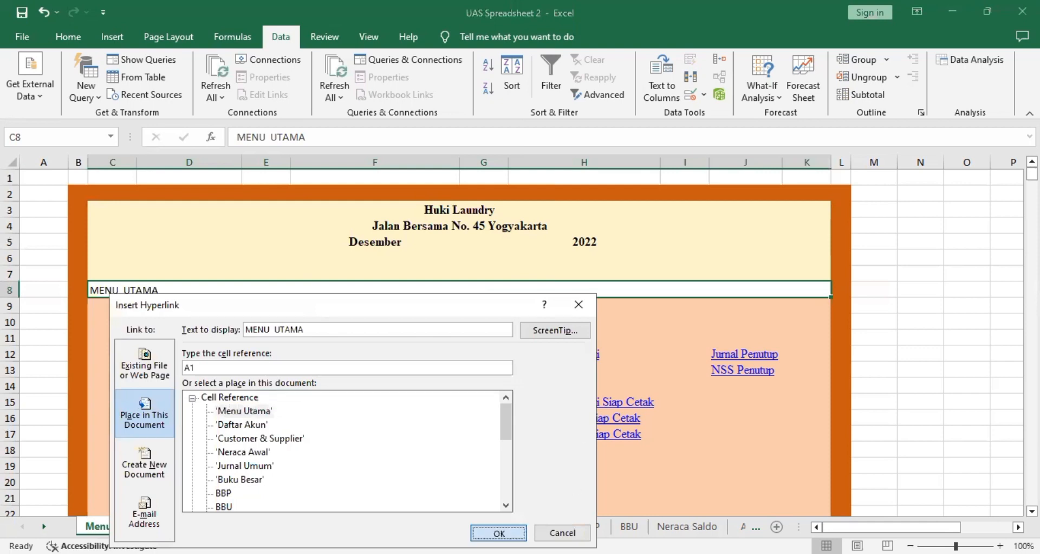
Step: Insert a hyperlink to a place in this document on the Daftar Akun menu entry in D12
click(199, 352)
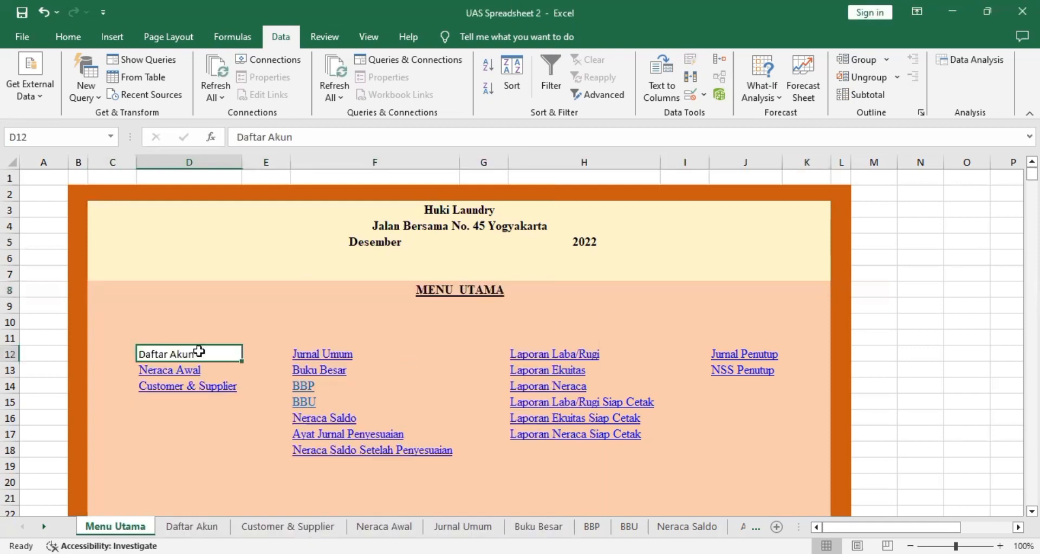
right_click(198, 354)
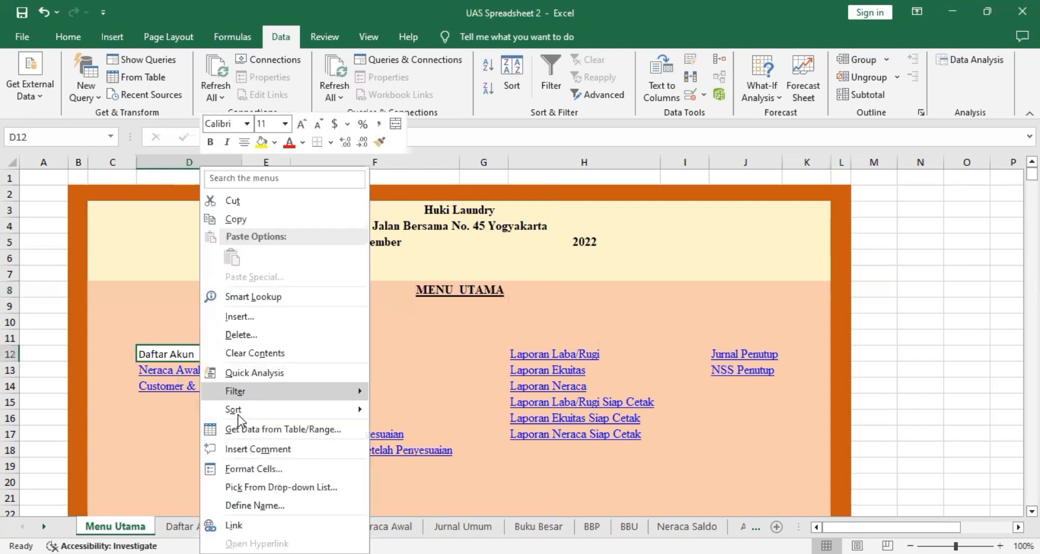
click(238, 525)
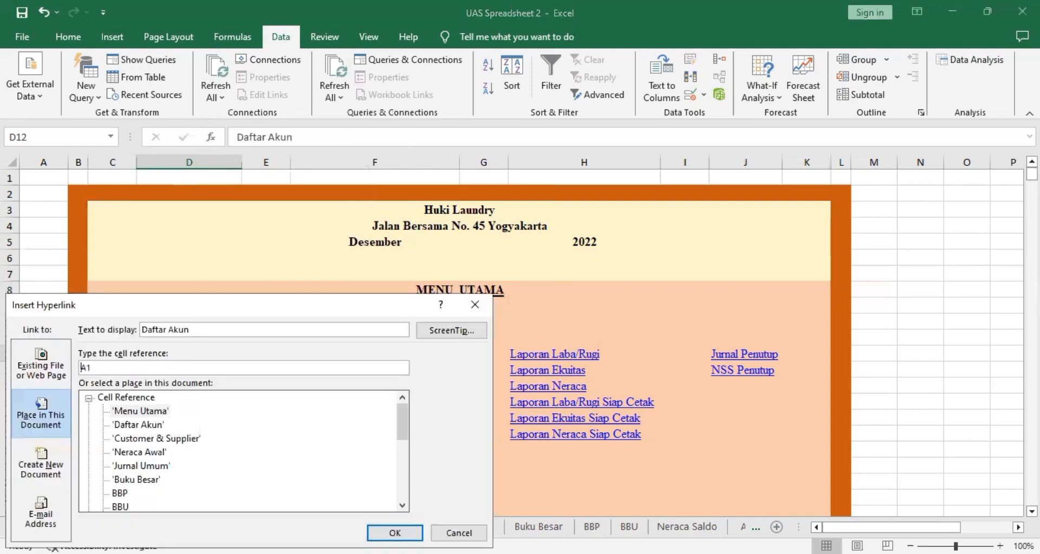
key(Return)
Step: Look over the block of menu links in C10:J19 and open the Daftar Akun sheet
drag(130, 328, 726, 465)
drag(781, 357, 738, 390)
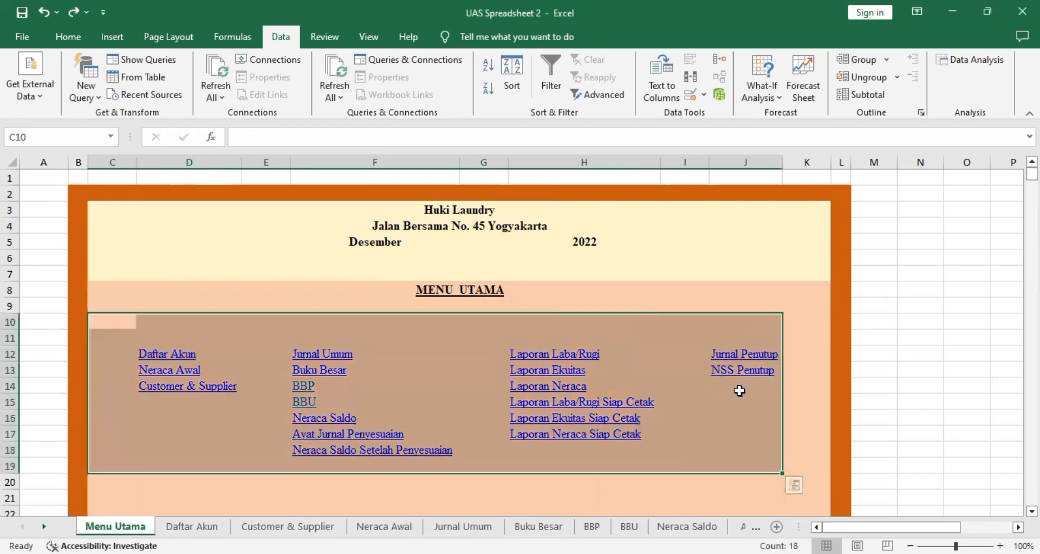
click(323, 471)
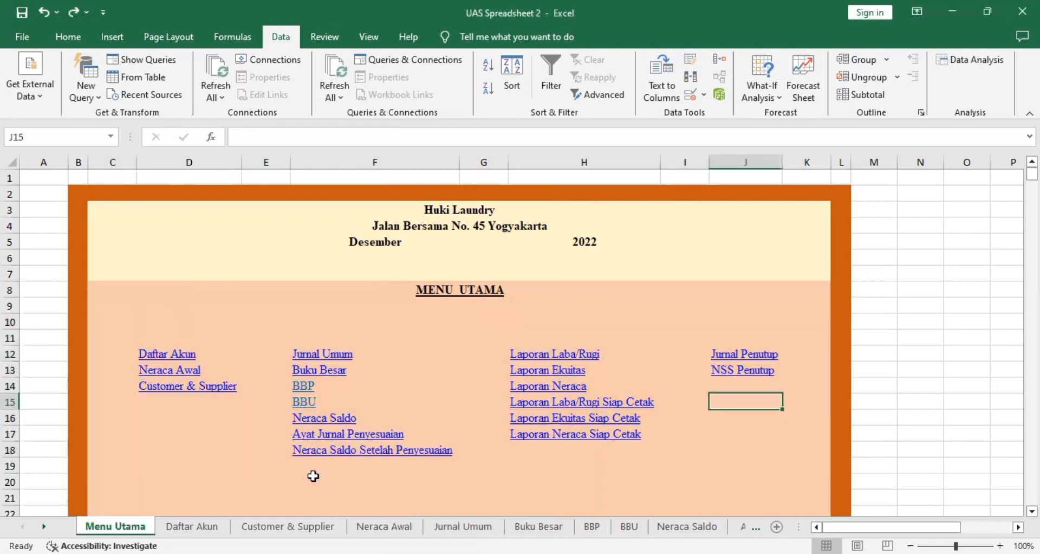
click(192, 526)
Step: Draw a rounded rectangle about 1.41" wide and 0.32" high below the NEXT > button and label it Menu Utama
click(113, 38)
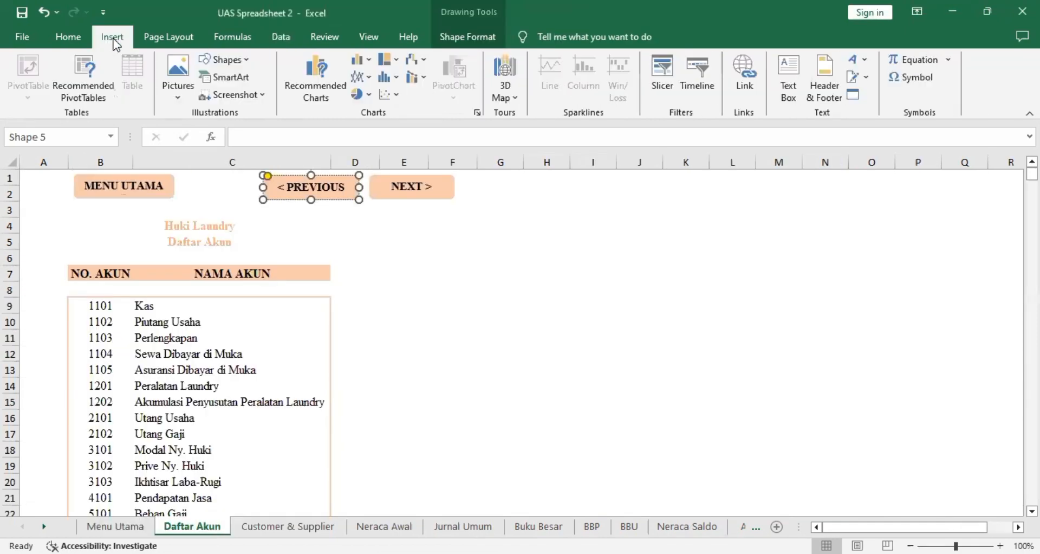
click(243, 60)
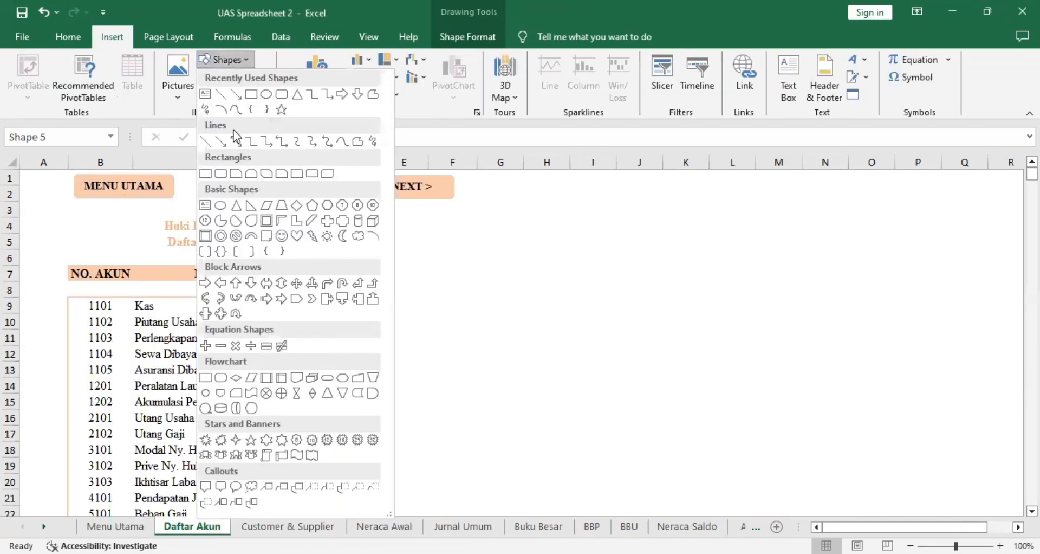
click(221, 174)
drag(375, 236, 477, 259)
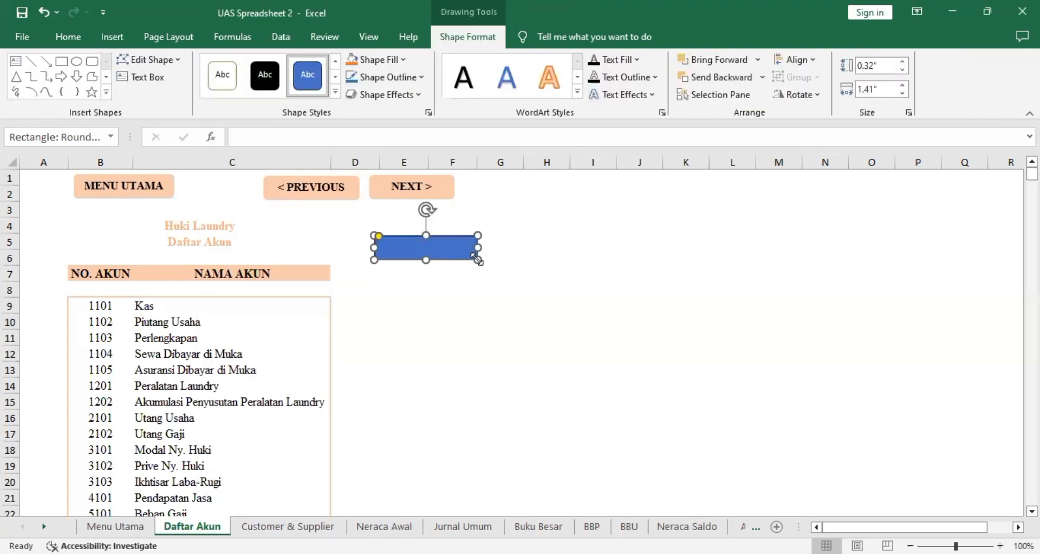
text(Menu Utama)
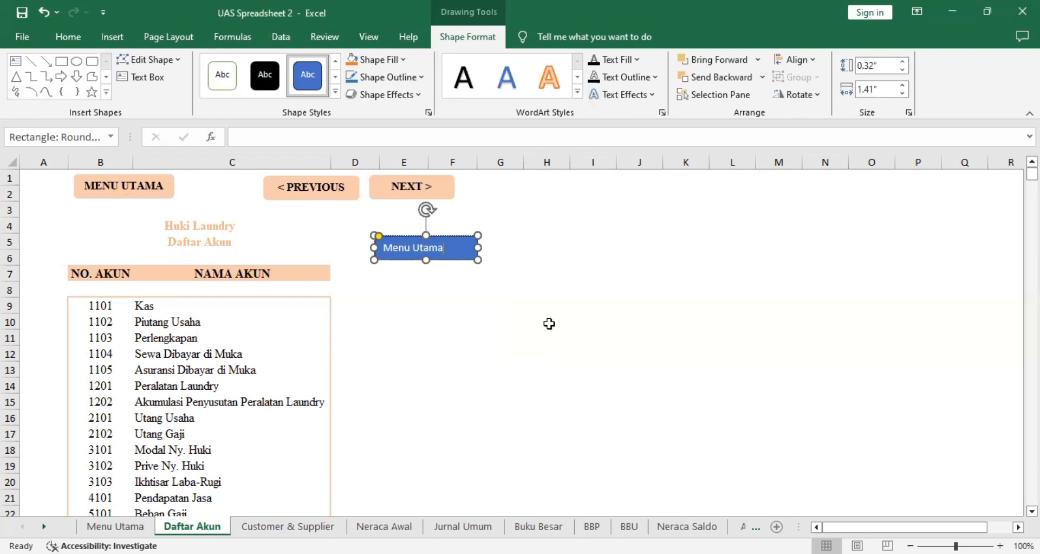
click(548, 323)
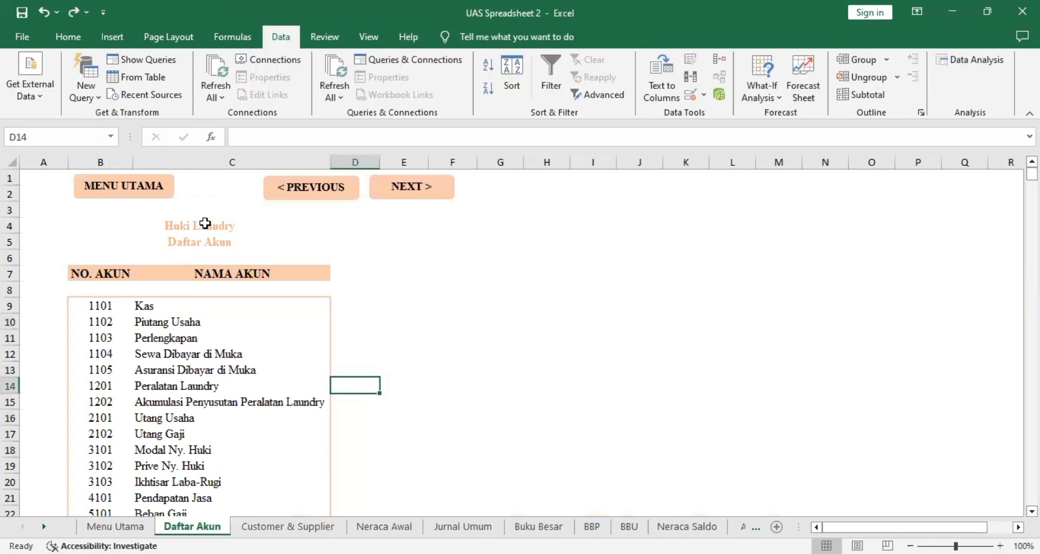
Step: Link the MENU UTAMA button shape on the Daftar Akun sheet to cell A1 of the Menu Utama sheet
click(143, 192)
right_click(143, 192)
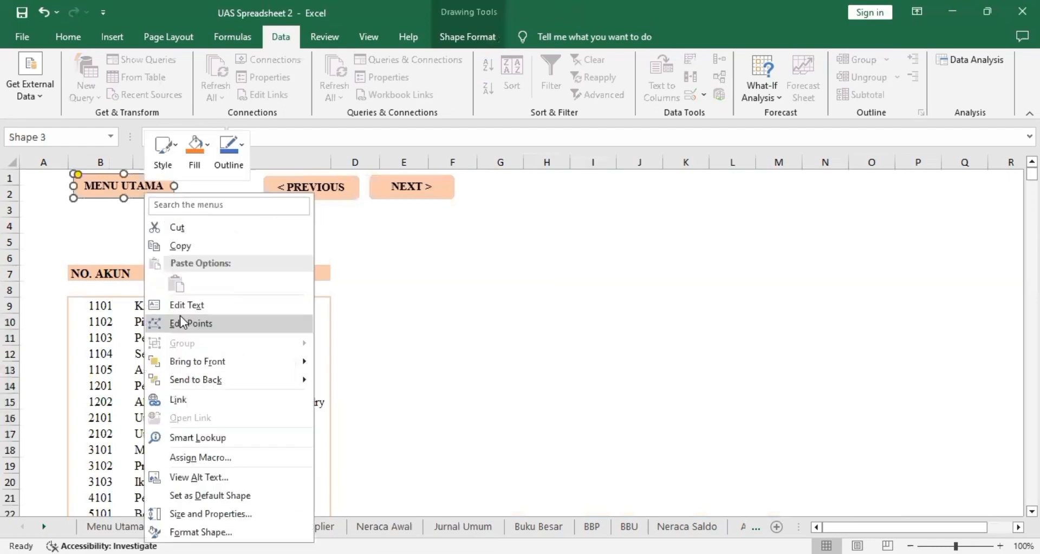
click(197, 405)
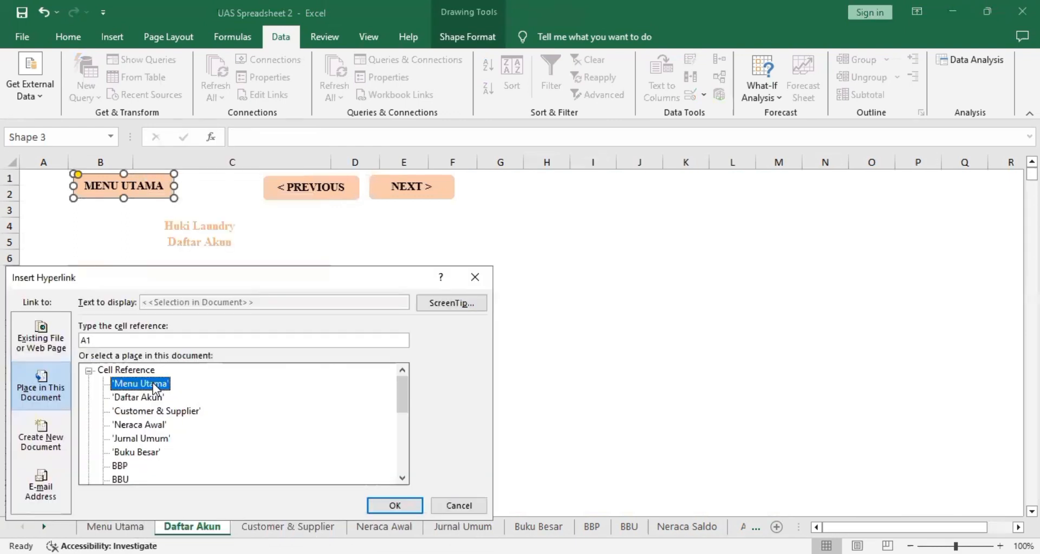
click(417, 506)
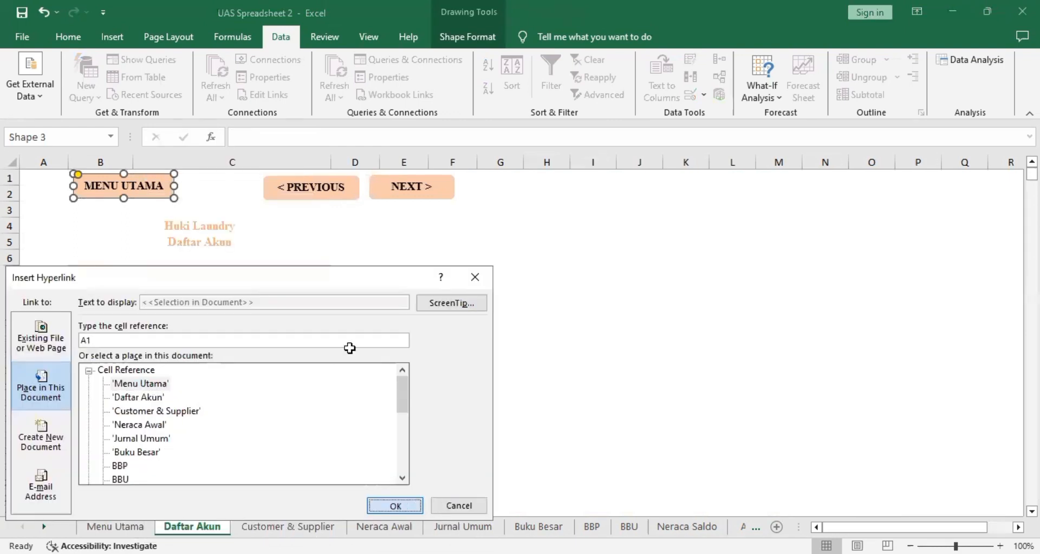
Step: Link the NEXT > button shape on the Daftar Akun sheet to cell A1 of the Customer & Supplier sheet
right_click(414, 191)
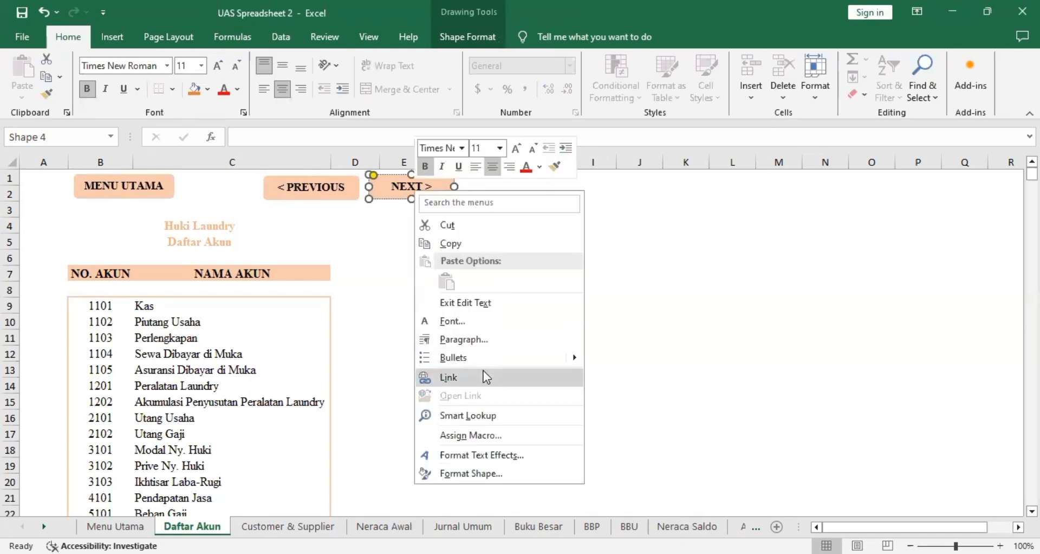
click(458, 373)
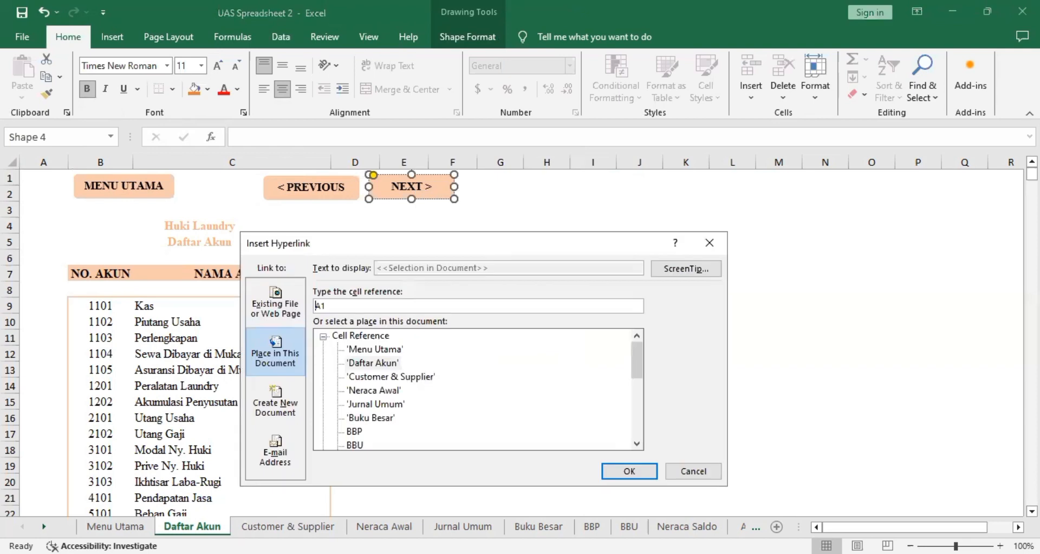
click(379, 376)
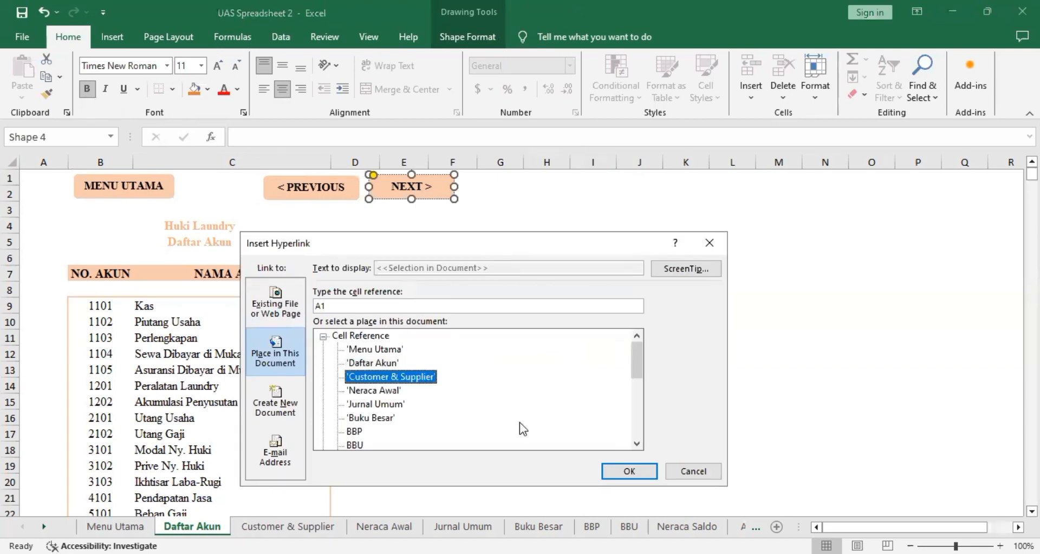
click(617, 469)
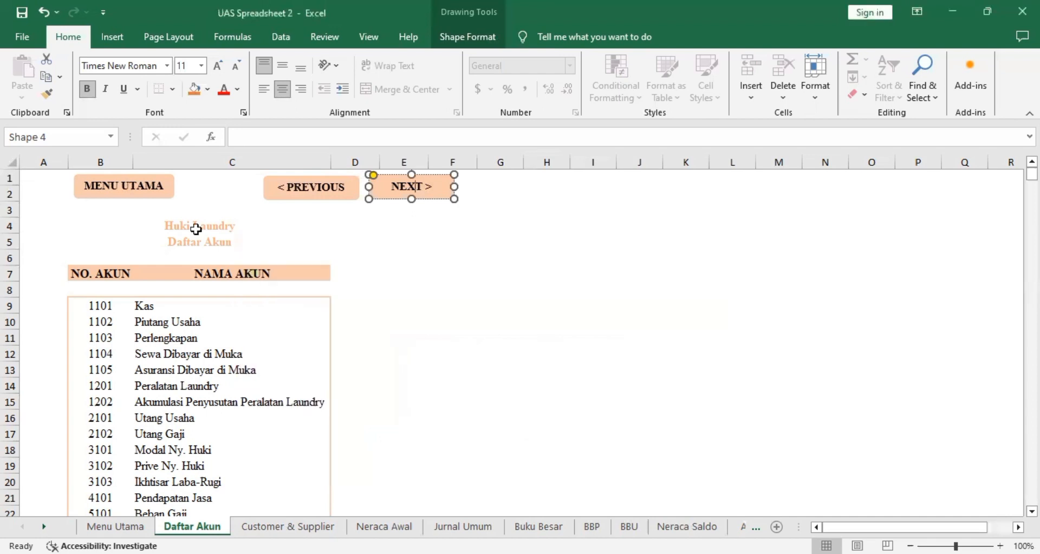
Step: Examine the Daftar Akun heading and the account numbers and names in columns B and C
click(196, 228)
key(Down)
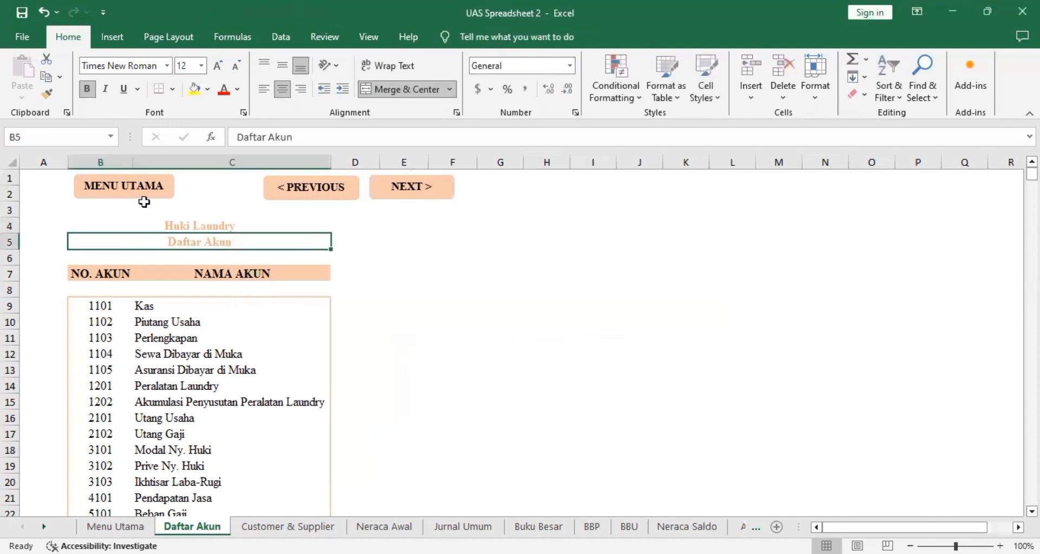
drag(114, 153, 187, 161)
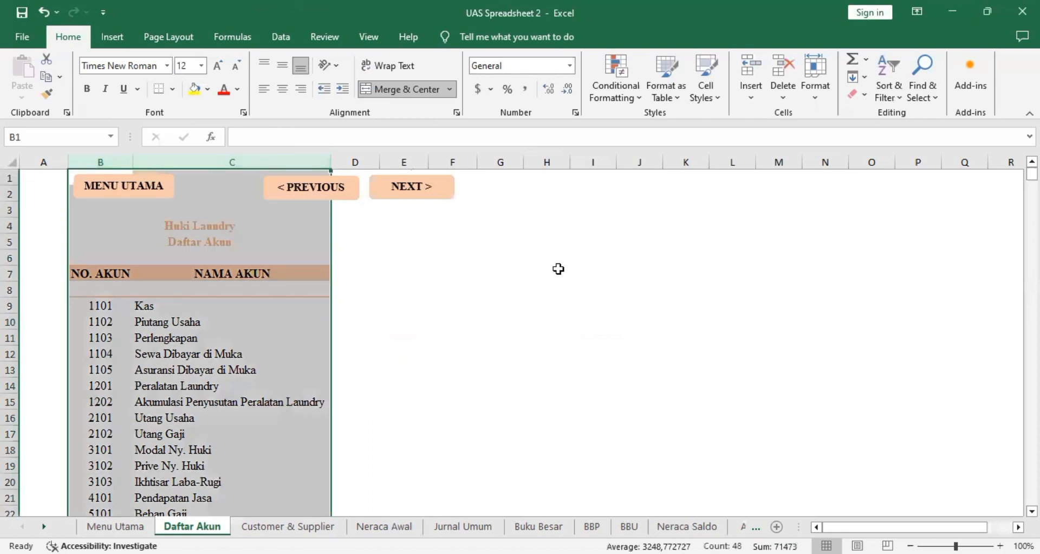
click(778, 257)
Step: Follow the NEXT > link to the Customer & Supplier sheet and review its receivable and payable lists
click(430, 194)
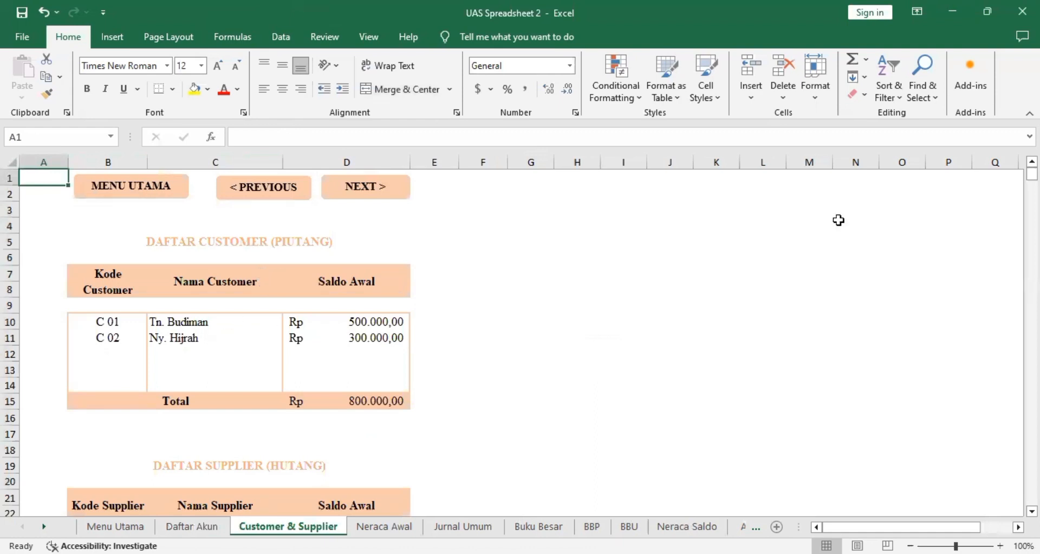
drag(1032, 173, 1032, 181)
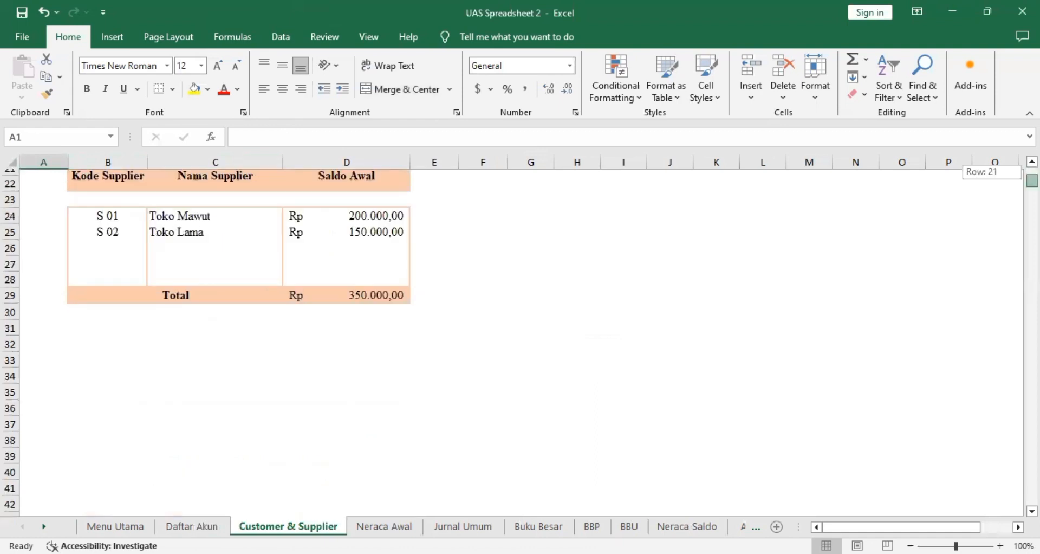
scroll(432, 354, up, 7)
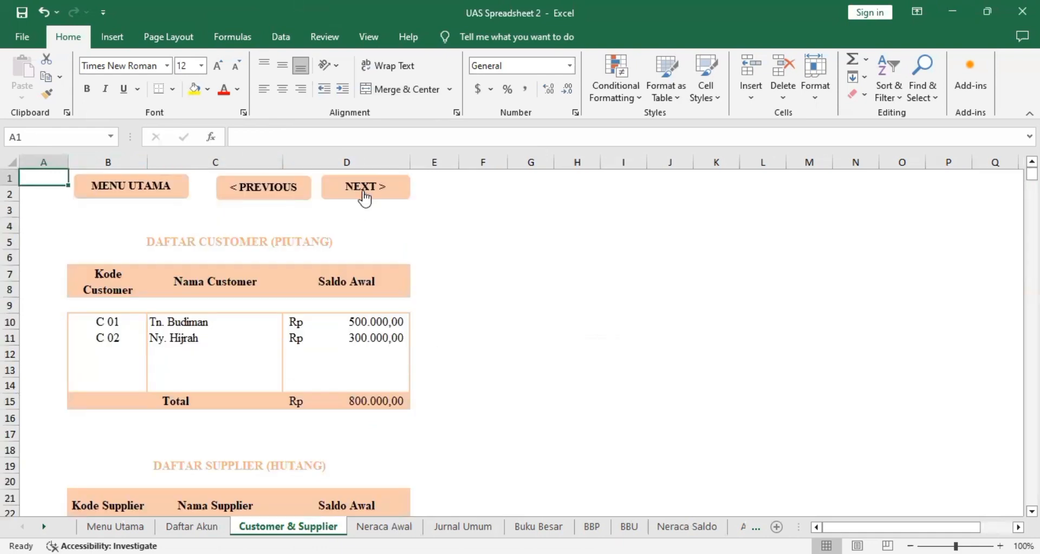
Step: Go on to the Neraca Awal sheet and examine the period formula in B5 that references the Menu Utama sheet
click(364, 197)
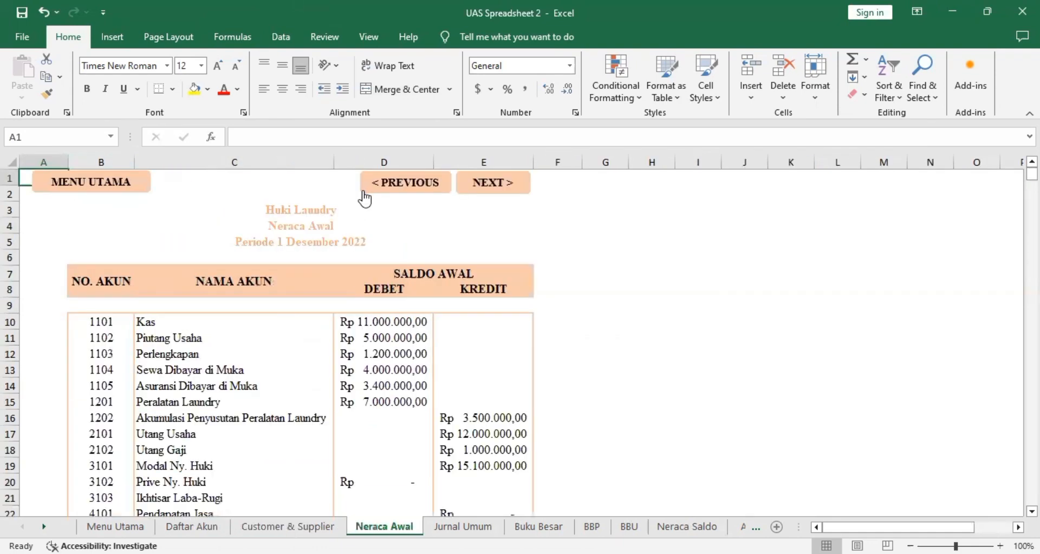
click(322, 208)
key(Down)
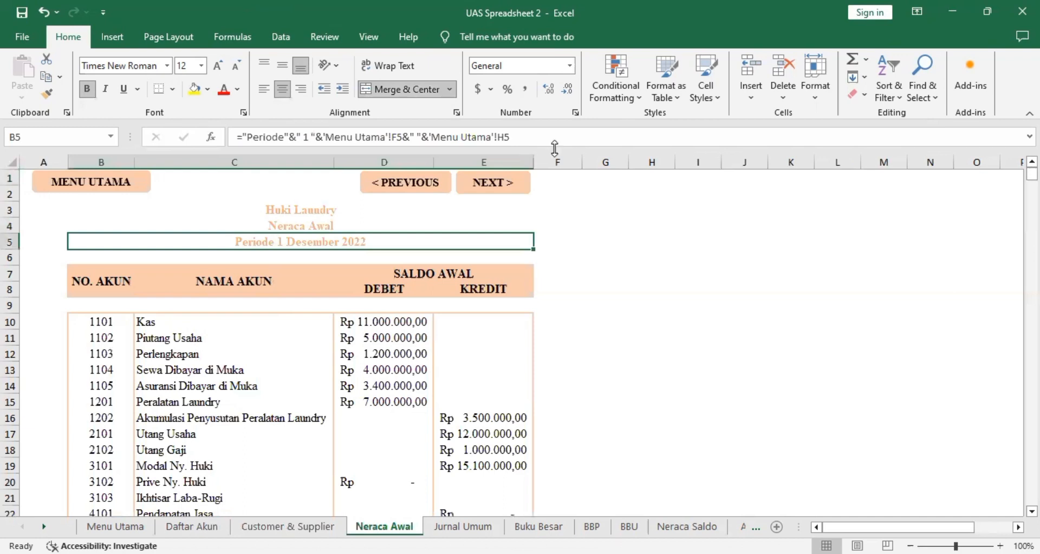
drag(509, 137, 223, 139)
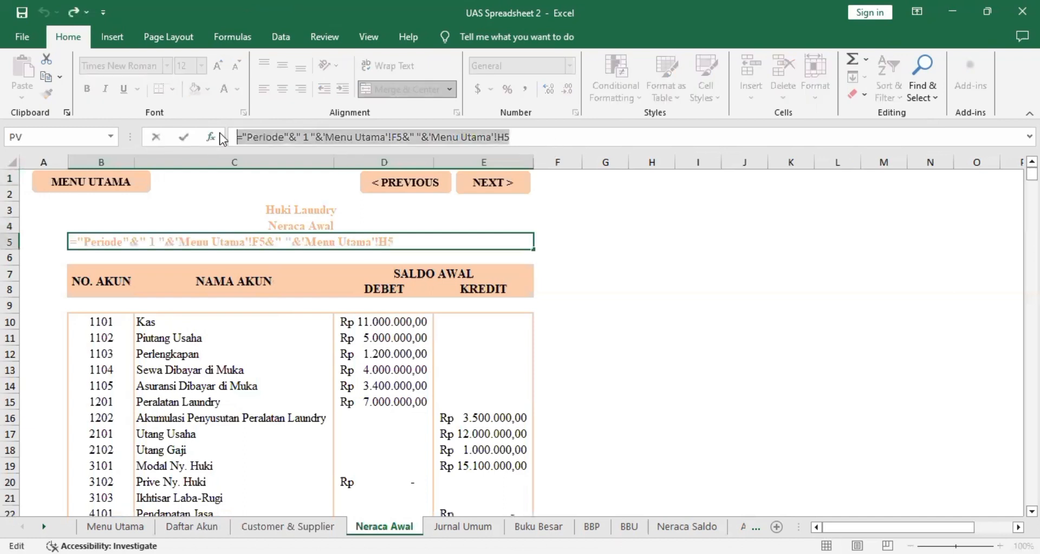
Step: Examine the formula in B10 of Neraca Awal that references the account number on the Daftar Akun sheet
key(Return)
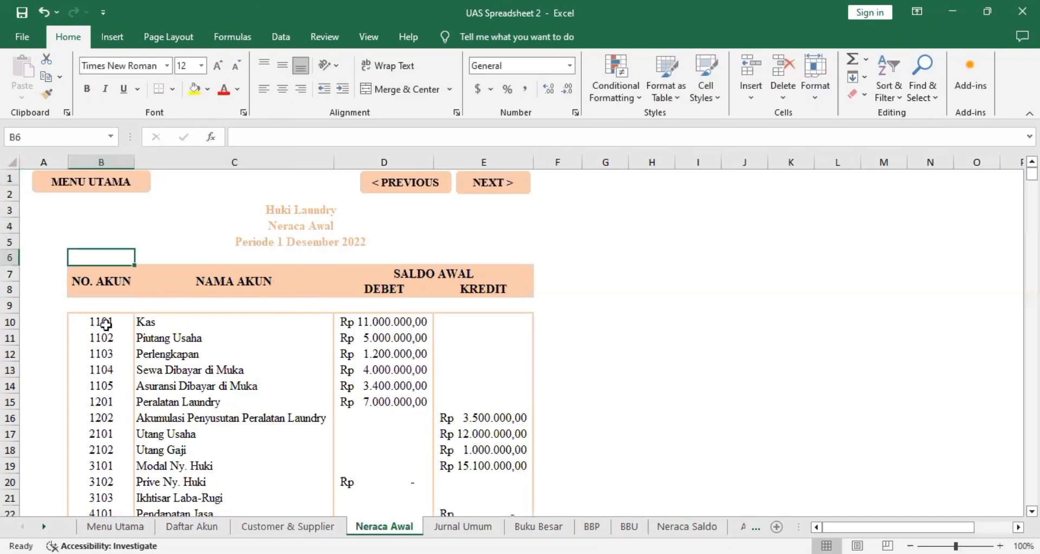
click(105, 324)
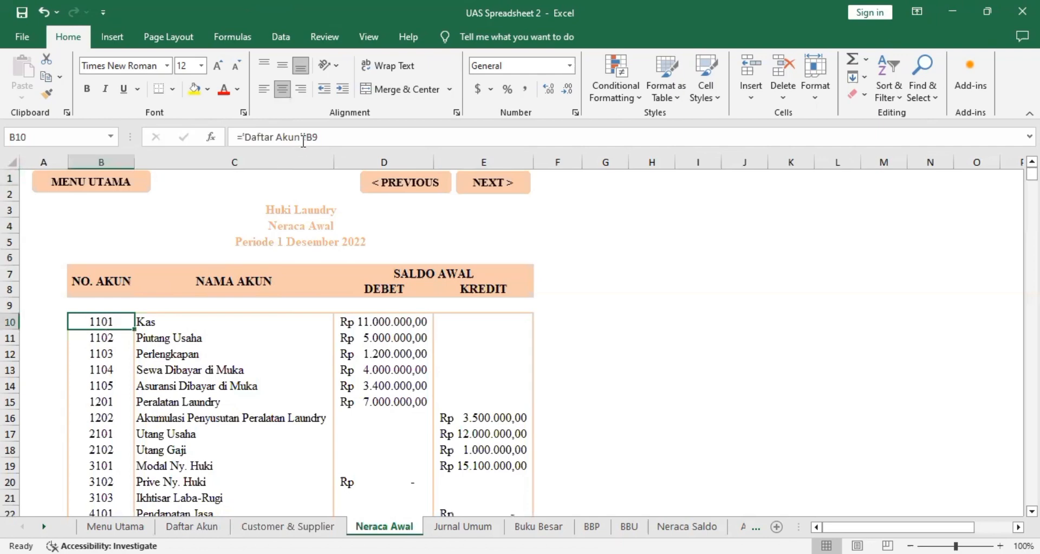
drag(299, 138, 245, 140)
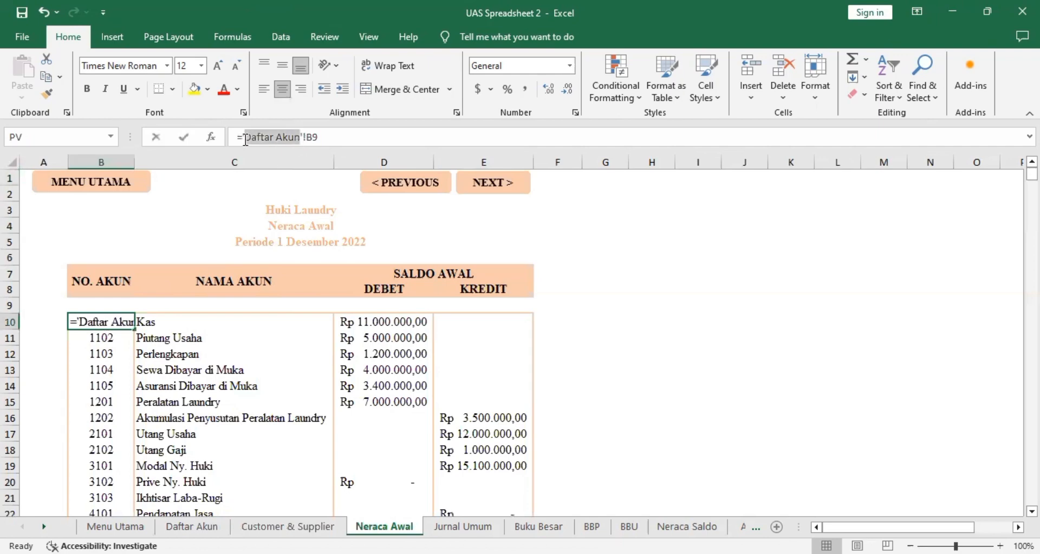
key(Escape)
Step: Copy the account numbers and names from the Daftar Akun sheet and paste them into Neraca Awal starting at B10
click(192, 526)
drag(103, 170, 344, 428)
right_click(223, 239)
click(202, 217)
click(384, 526)
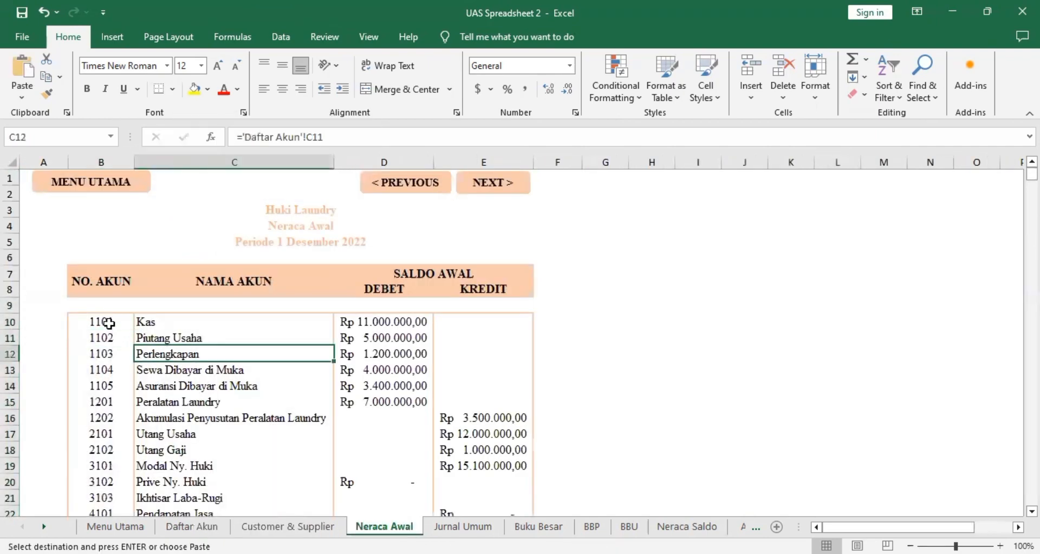
right_click(109, 324)
click(132, 255)
Step: Review the opening balances in column D and the TOTAL formulas in D32 and E32 of Neraca Awal
click(351, 320)
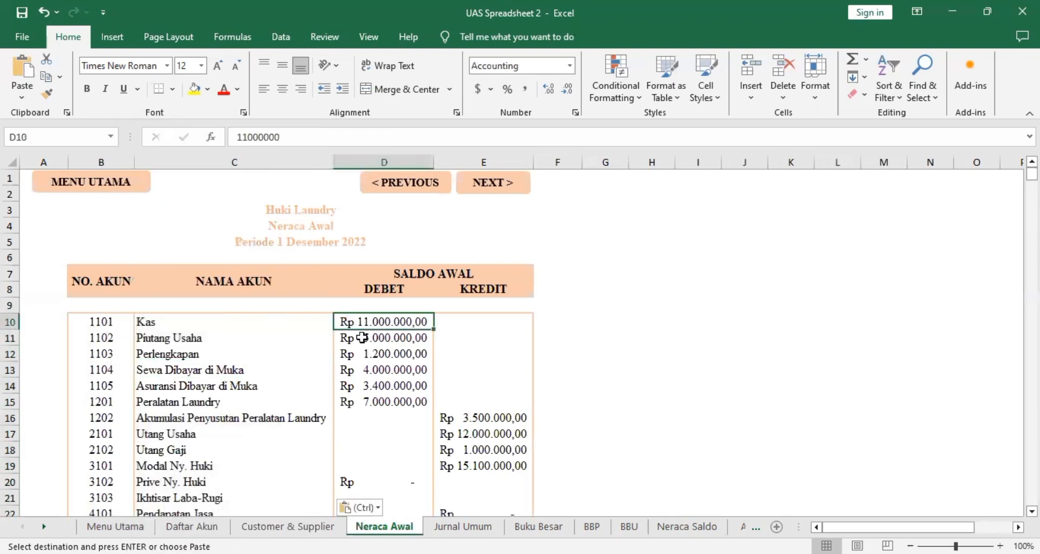
click(362, 337)
scroll(362, 338, down, 8)
drag(397, 307, 455, 334)
click(454, 334)
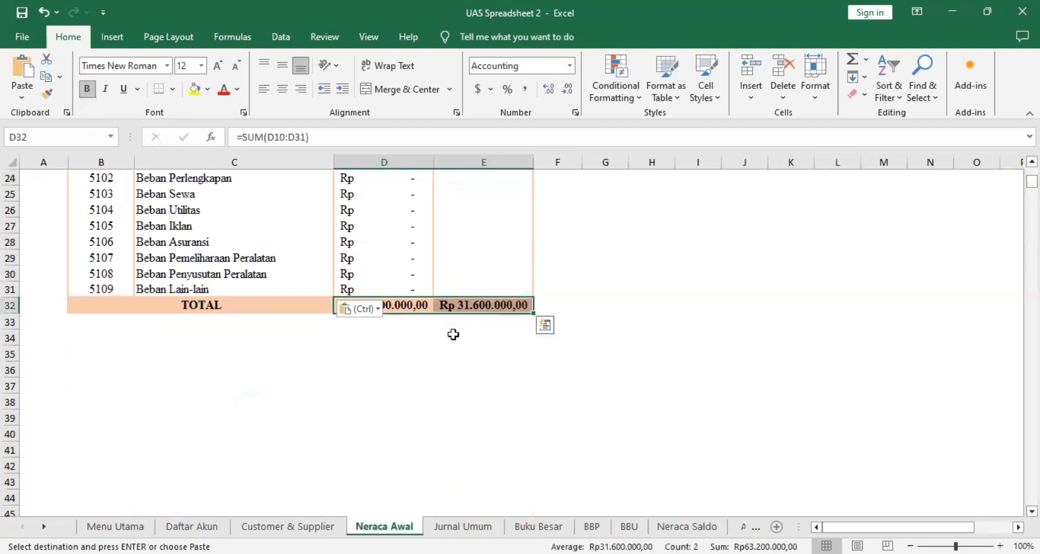
scroll(506, 181, up, 8)
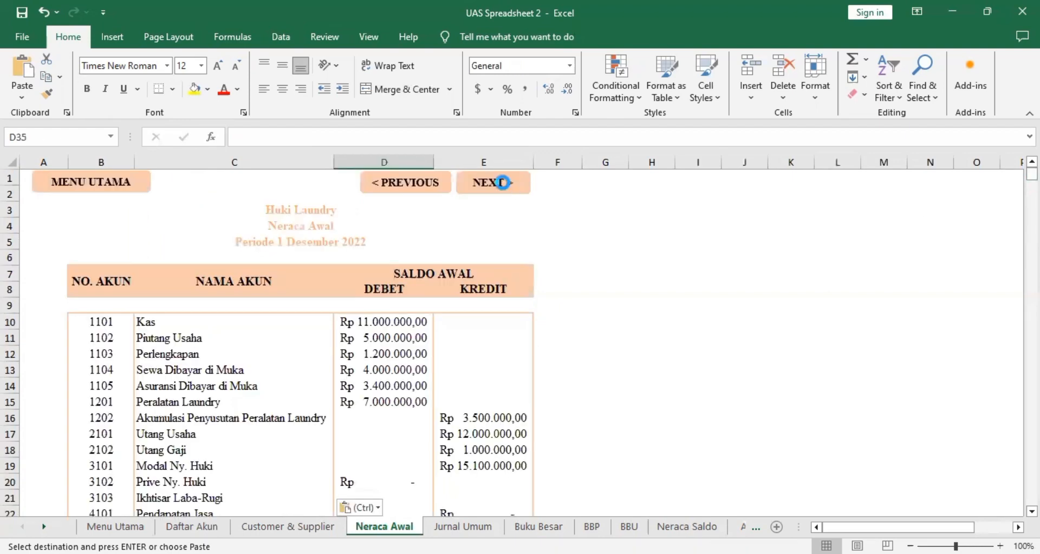
Step: Follow the NEXT > link to the Jurnal Umum sheet and examine its heading and the period formula in B5
click(506, 181)
click(541, 202)
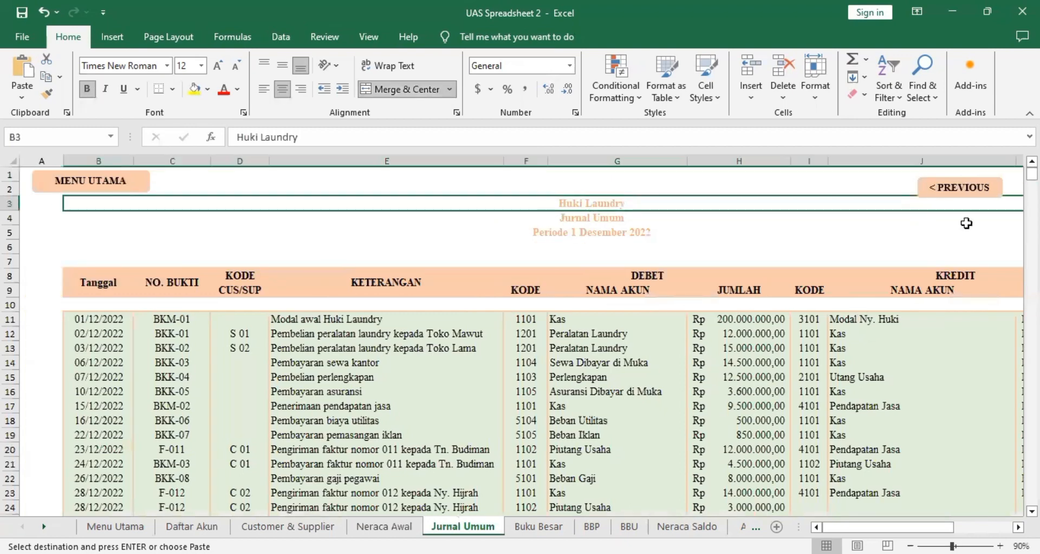
scroll(804, 147, right, 3)
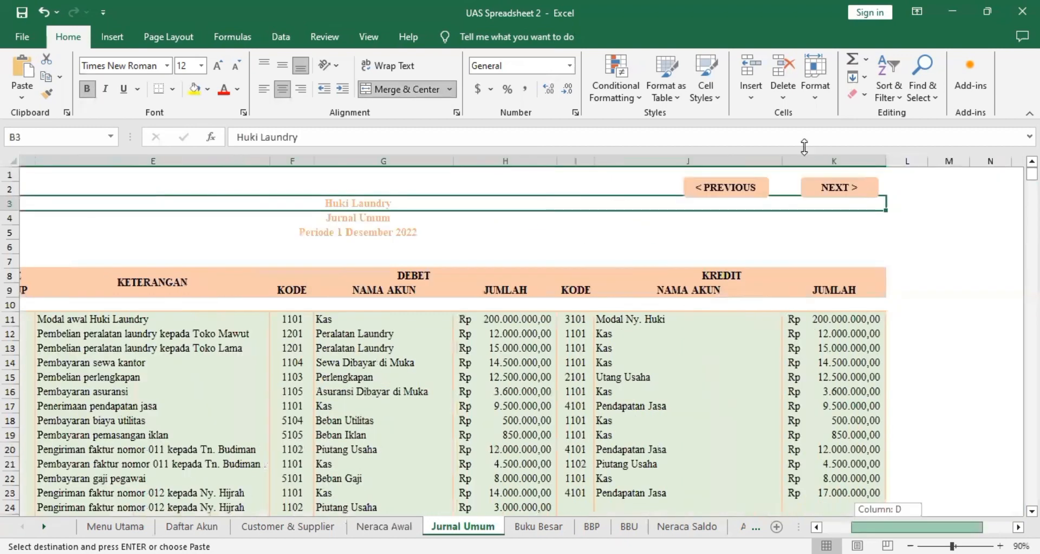
scroll(837, 187, right, 1)
key(Down)
key(Down)
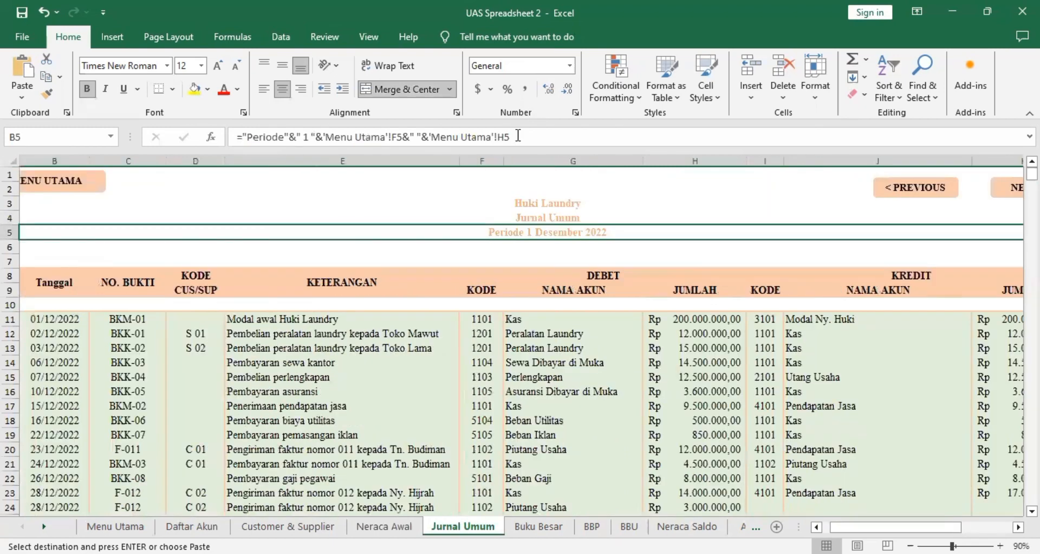
click(478, 136)
key(Return)
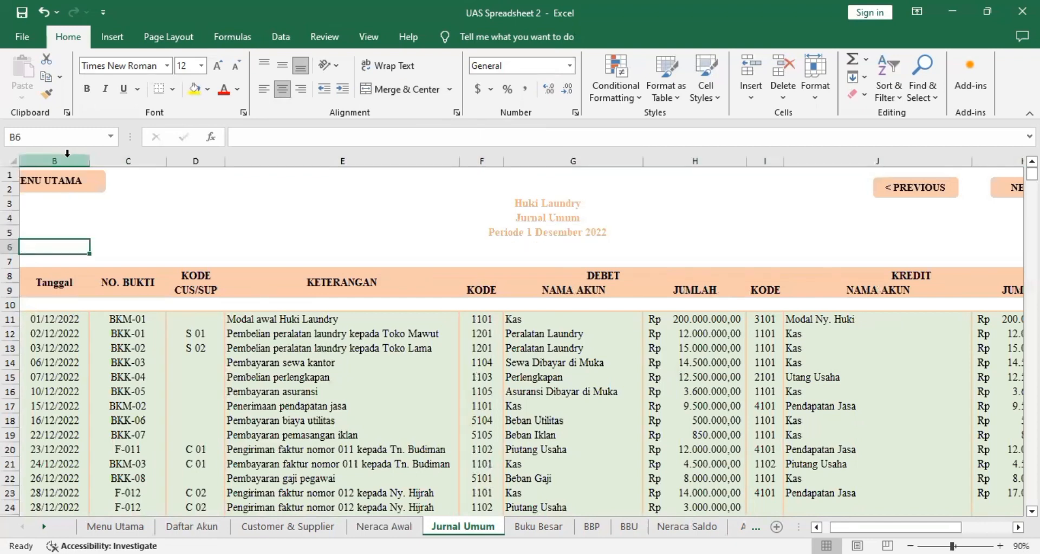
Step: Examine the Tanggal and NO. BUKTI columns of the Jurnal Umum sheet
click(67, 155)
click(112, 156)
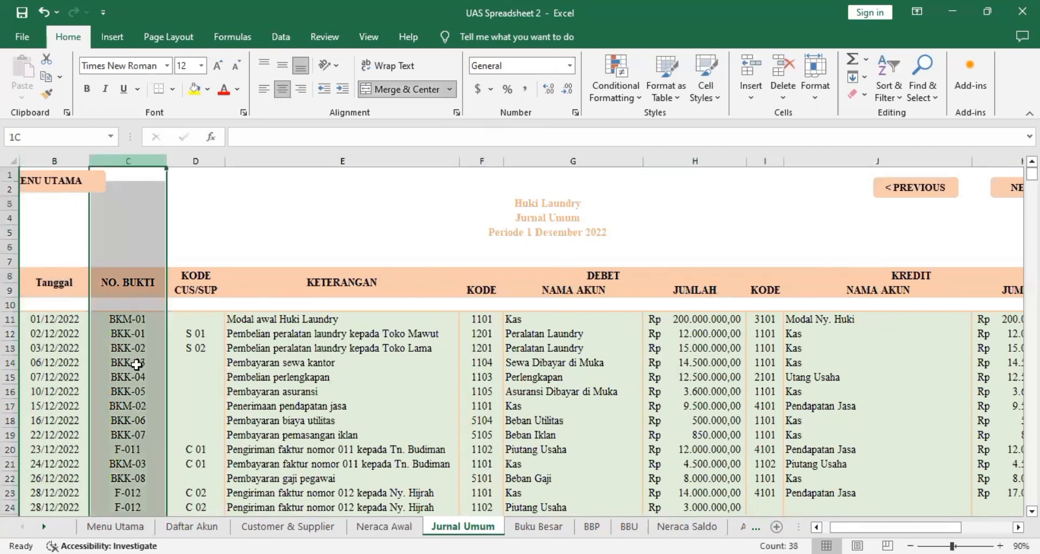
click(136, 319)
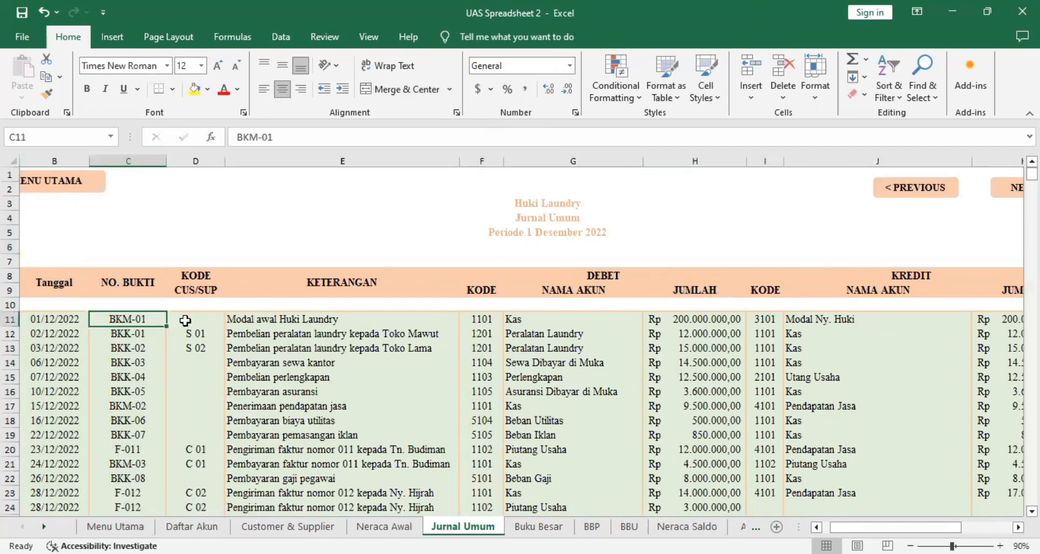
Step: Apply a List validation with source C 01;C 02;S 01;S 02 to D12 and choose S 01 from its dropdown
click(191, 334)
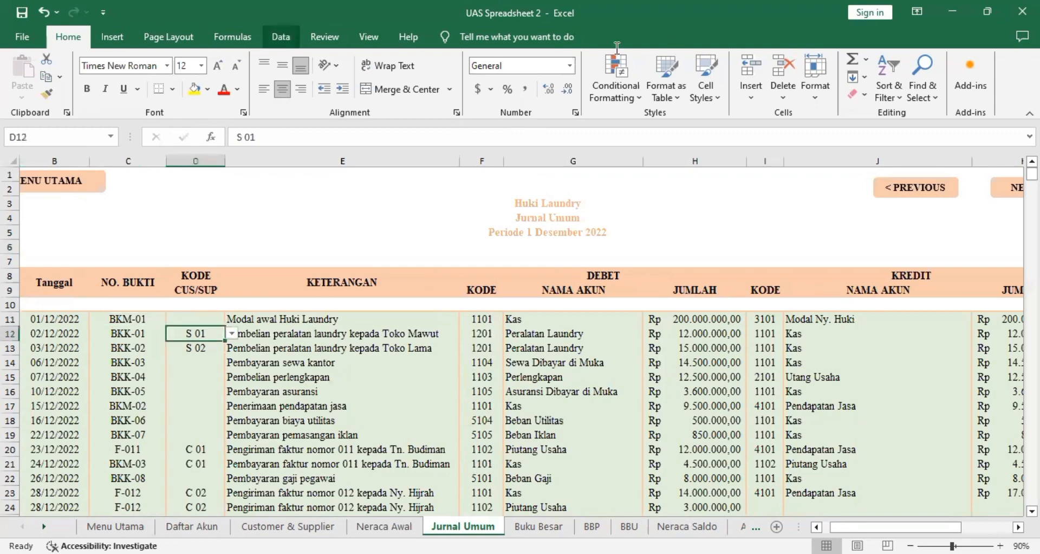
click(282, 36)
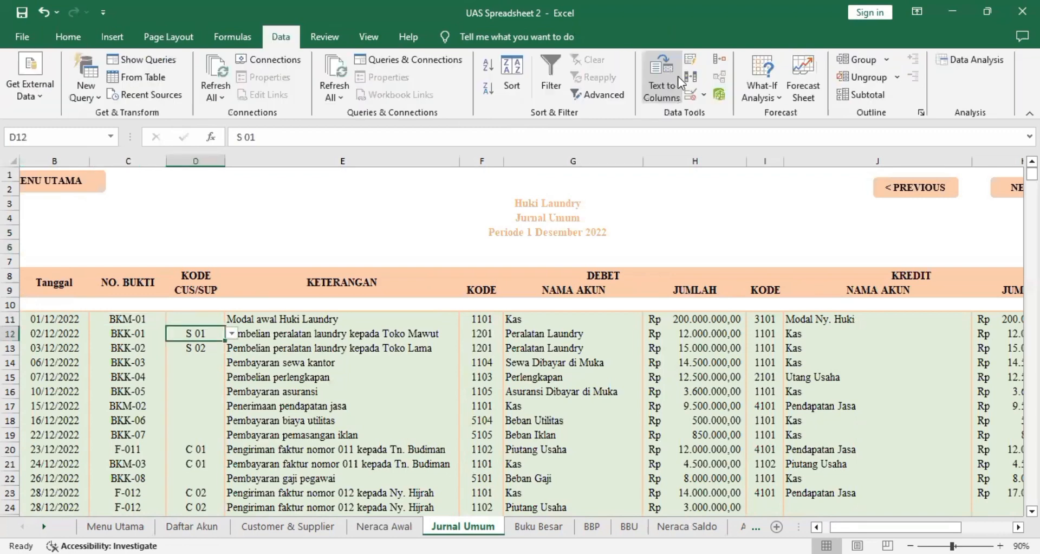
click(704, 95)
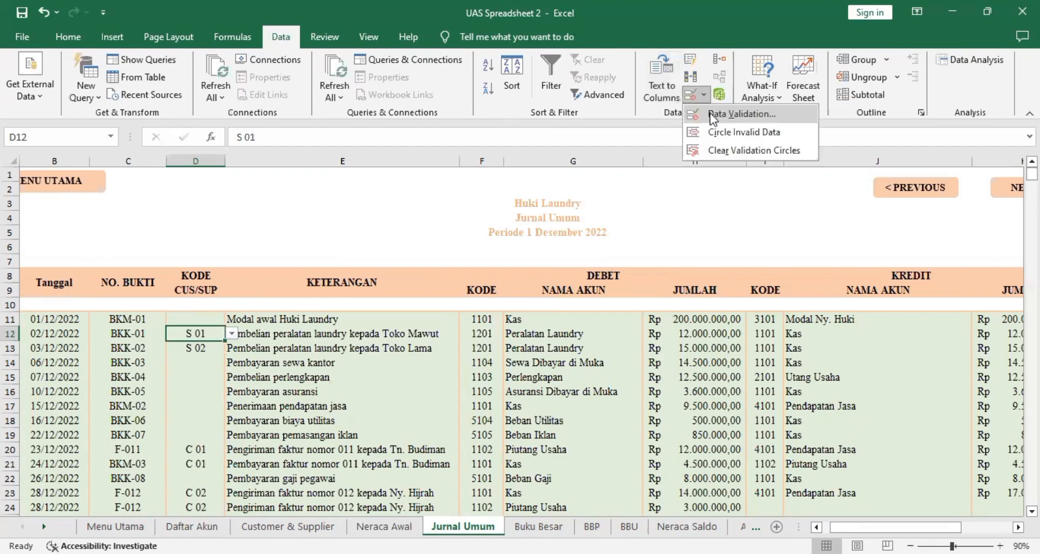
click(713, 114)
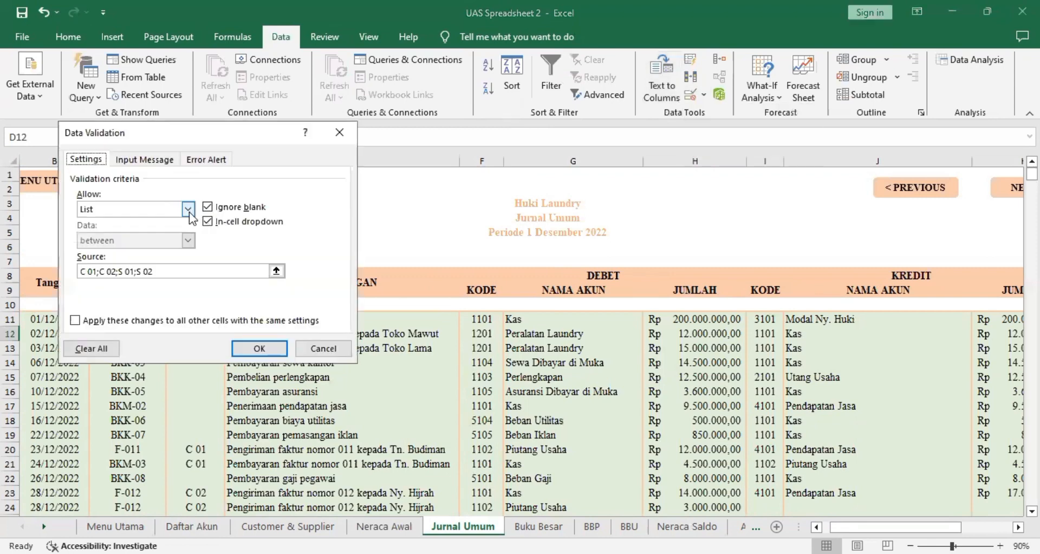
click(136, 209)
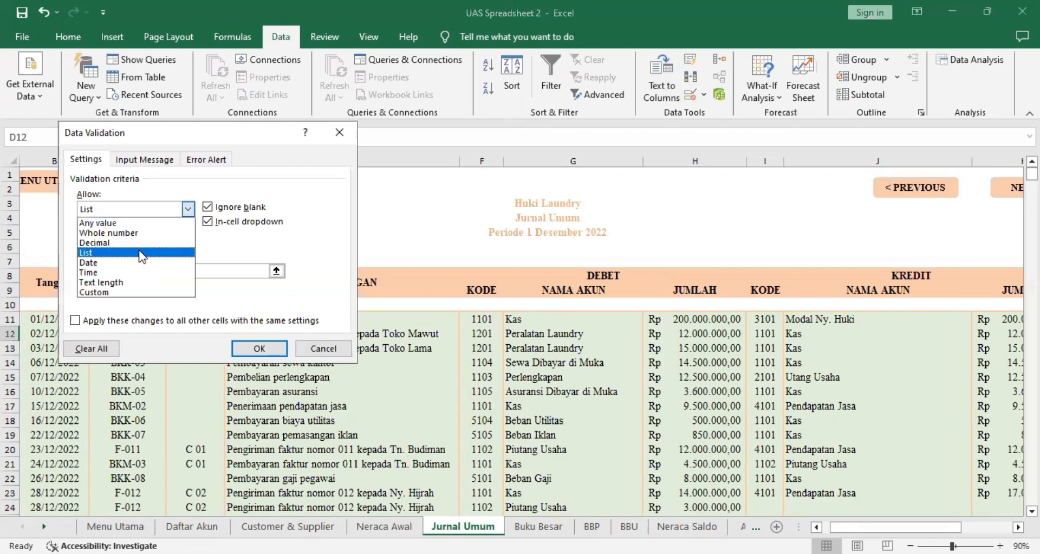
click(77, 274)
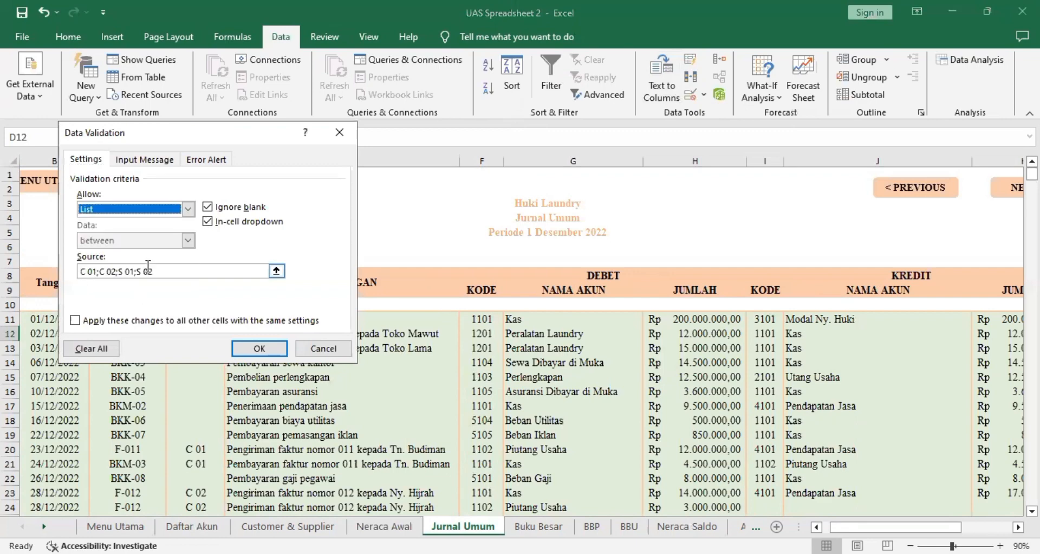
click(260, 350)
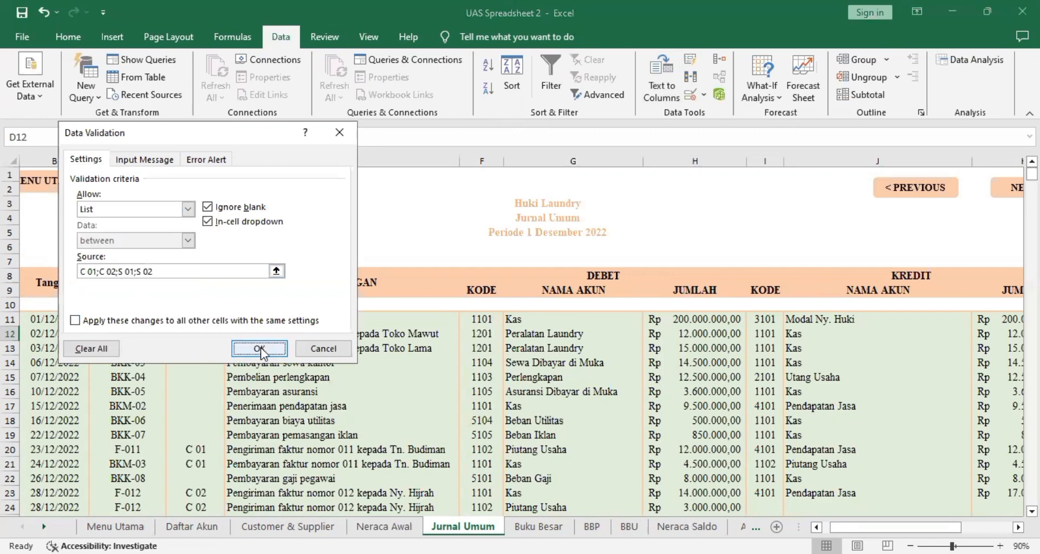
key(Return)
click(232, 334)
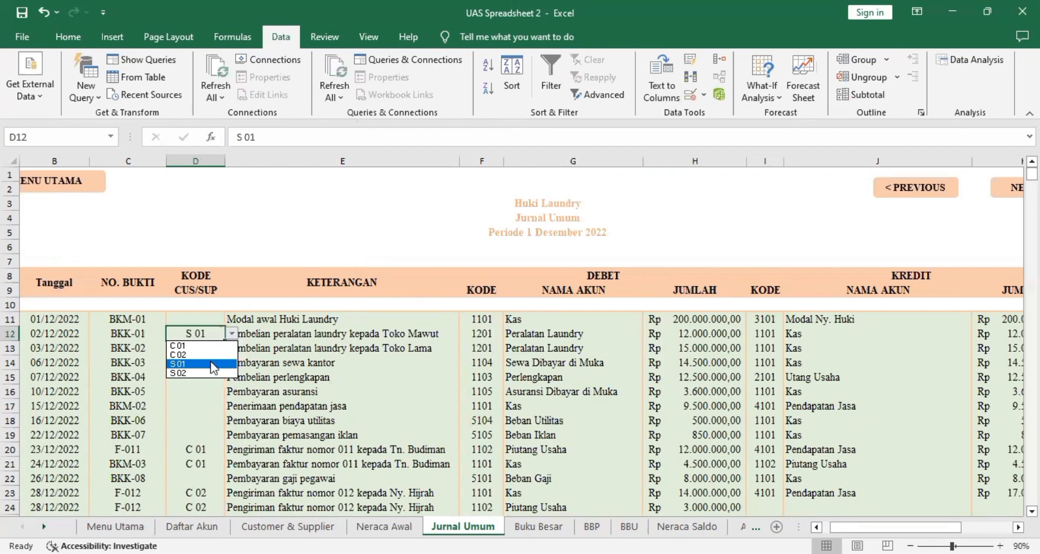
click(213, 368)
Step: Examine the transaction description in E12 and the VLOOKUP formula in G11 that finds the debit account name from its code
click(271, 333)
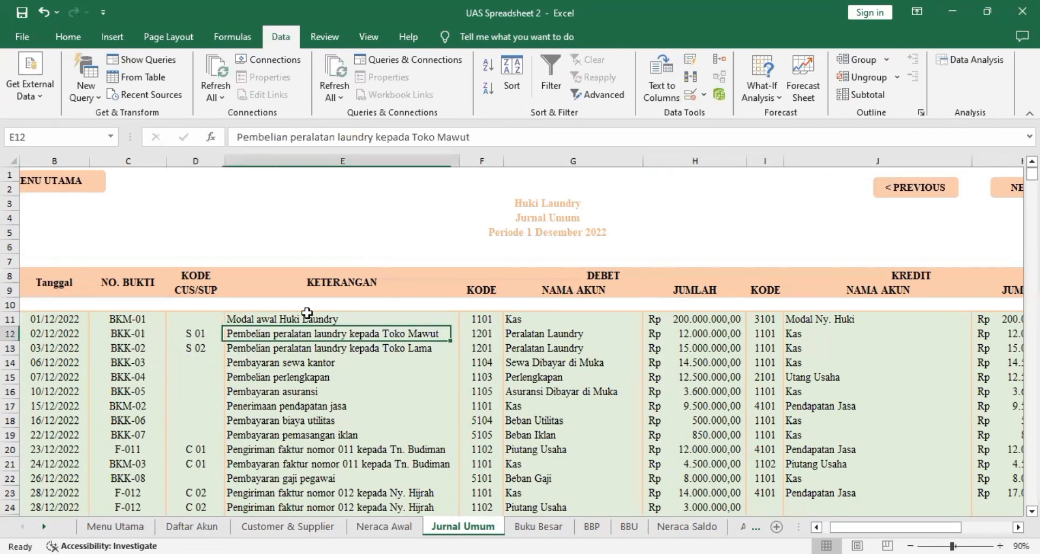
click(476, 318)
key(Right)
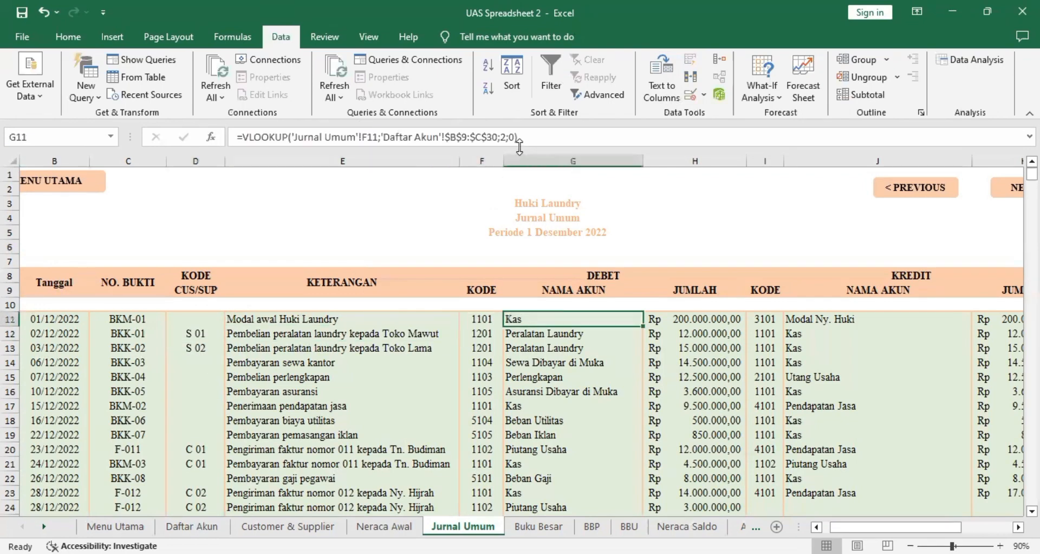
click(527, 139)
shift+click(236, 140)
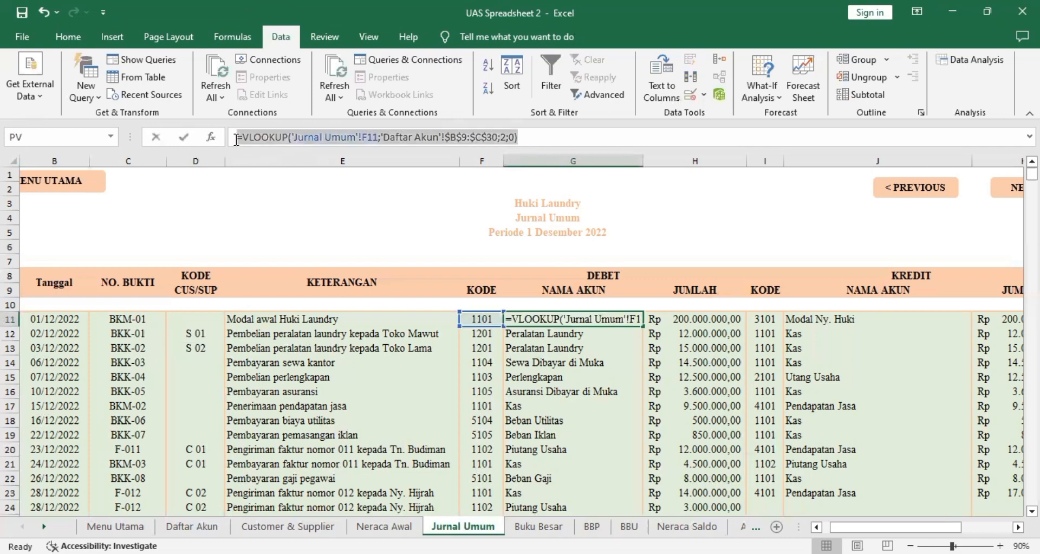
key(ctrl+z)
Step: Review the debit amount in H11 and the credit code, account name formula and amount in I11 to K11
click(697, 322)
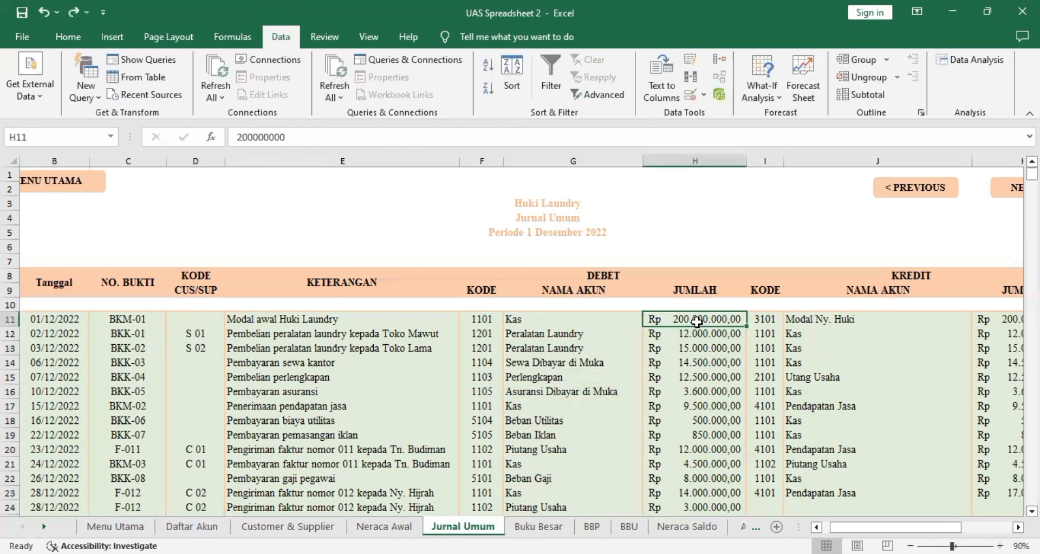
key(Right)
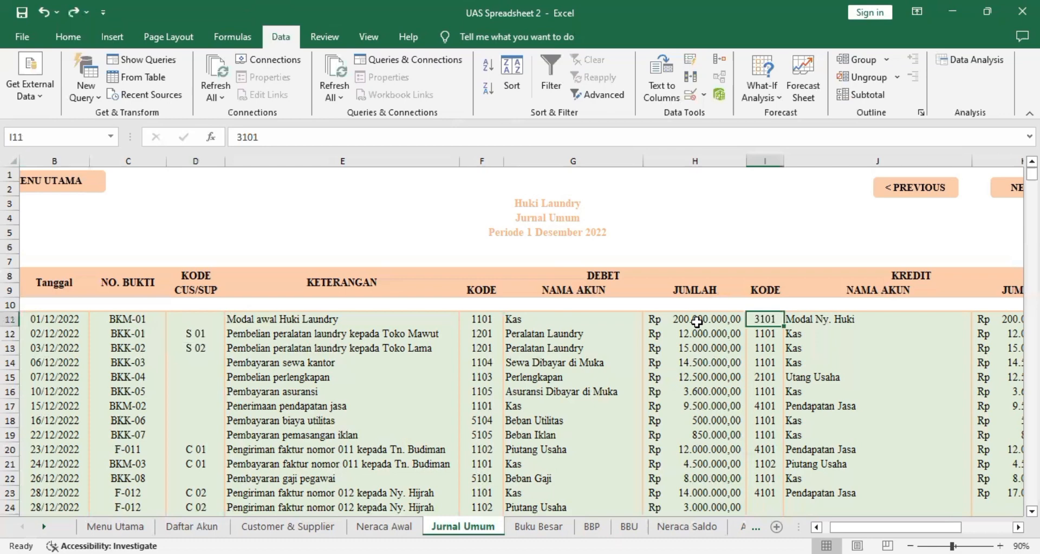
key(Right)
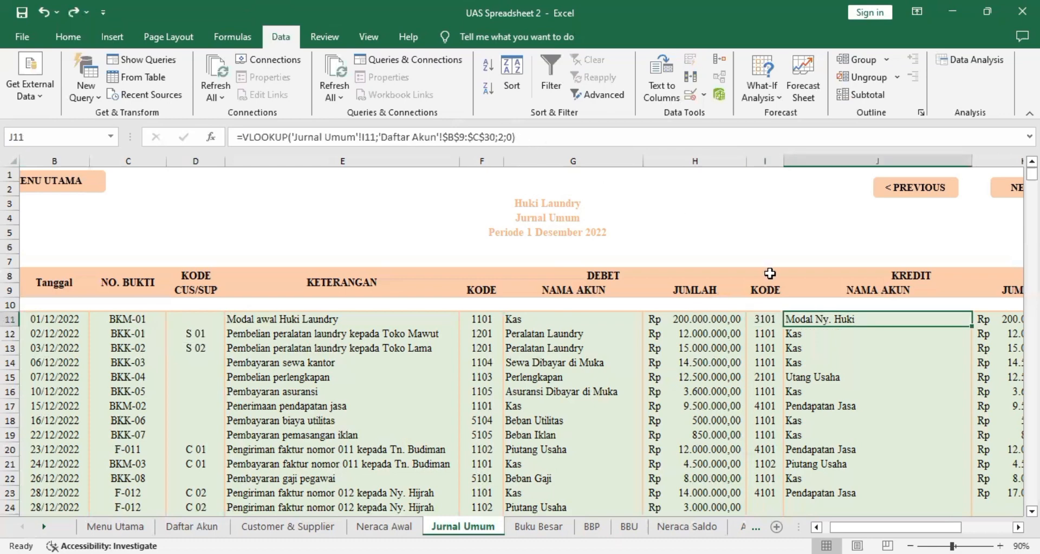
key(Right)
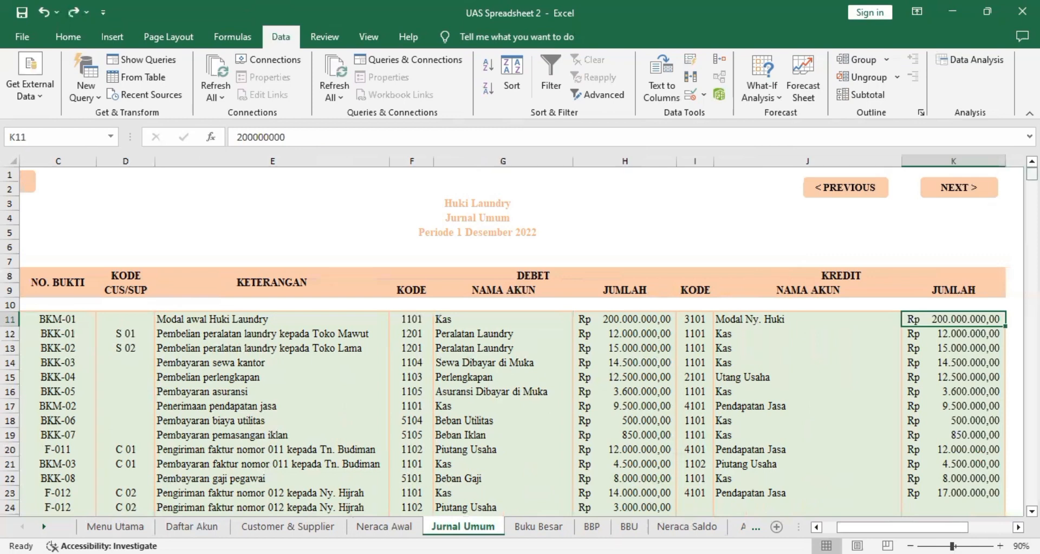
Step: Examine the SUM formula for the debit total in H55 of Jurnal Umum
drag(1032, 173, 1031, 189)
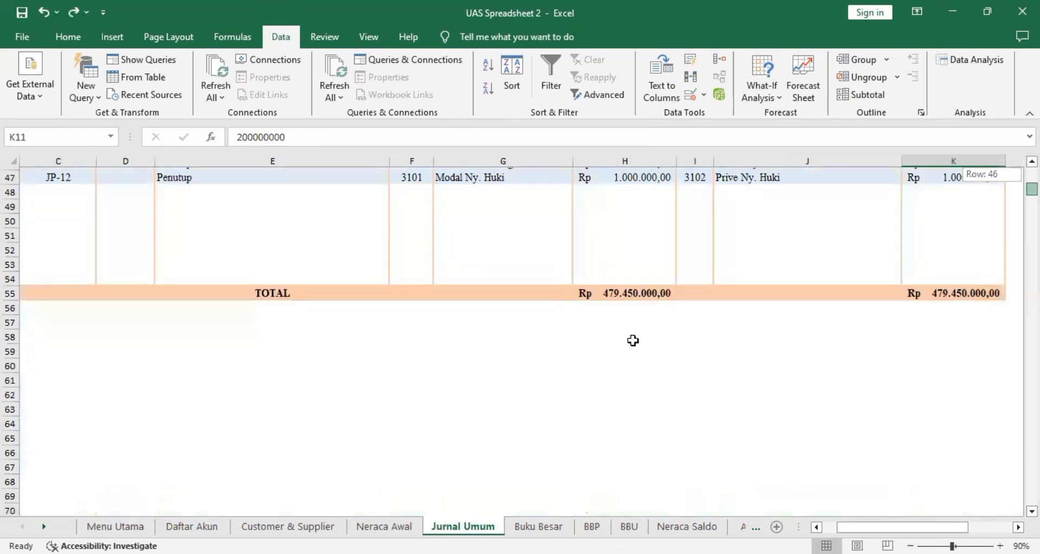
click(614, 293)
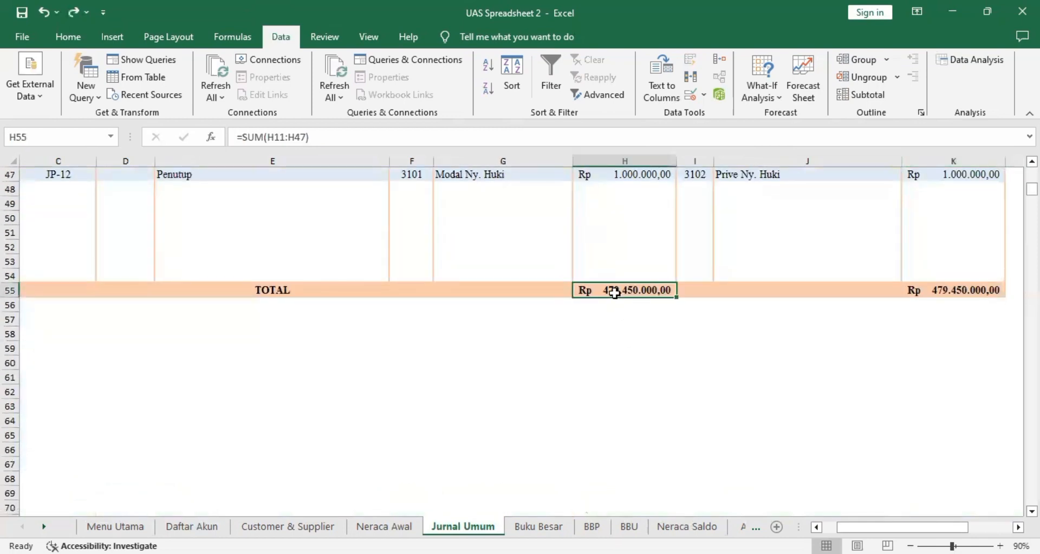
double_click(623, 291)
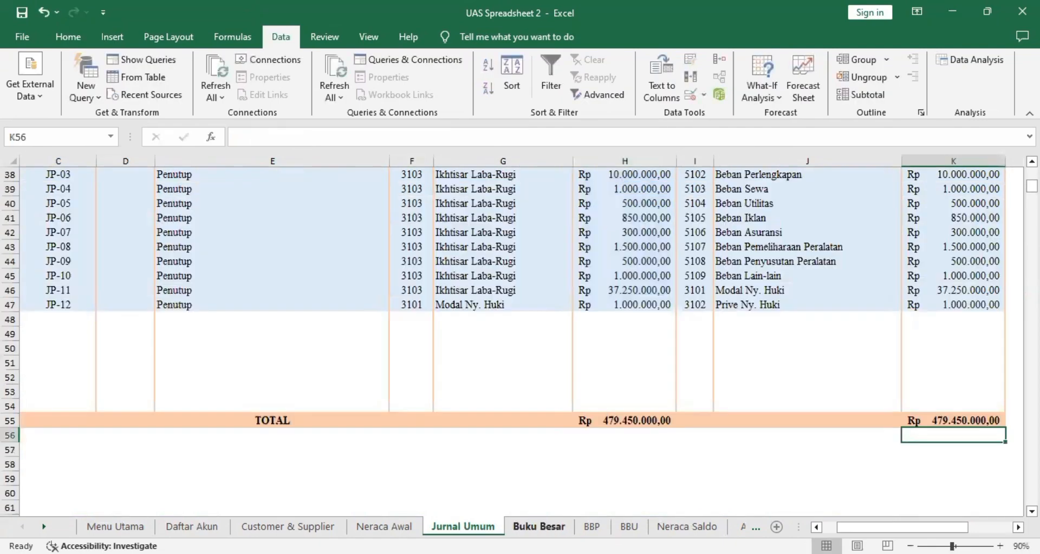
Step: Go to the Buku Besar sheet and review its company, title and period heading rows
click(538, 526)
drag(1032, 186, 1032, 172)
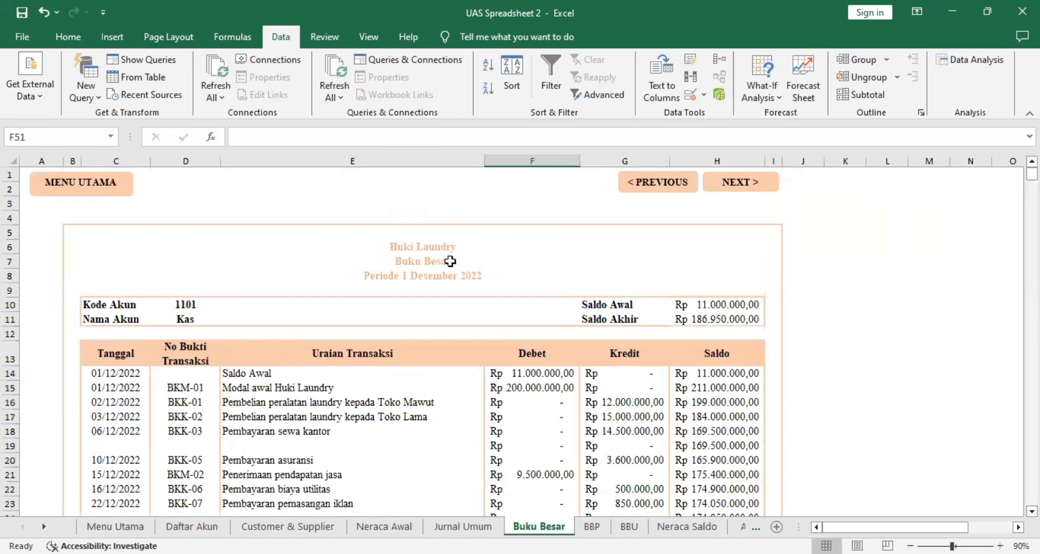
click(437, 250)
key(Down)
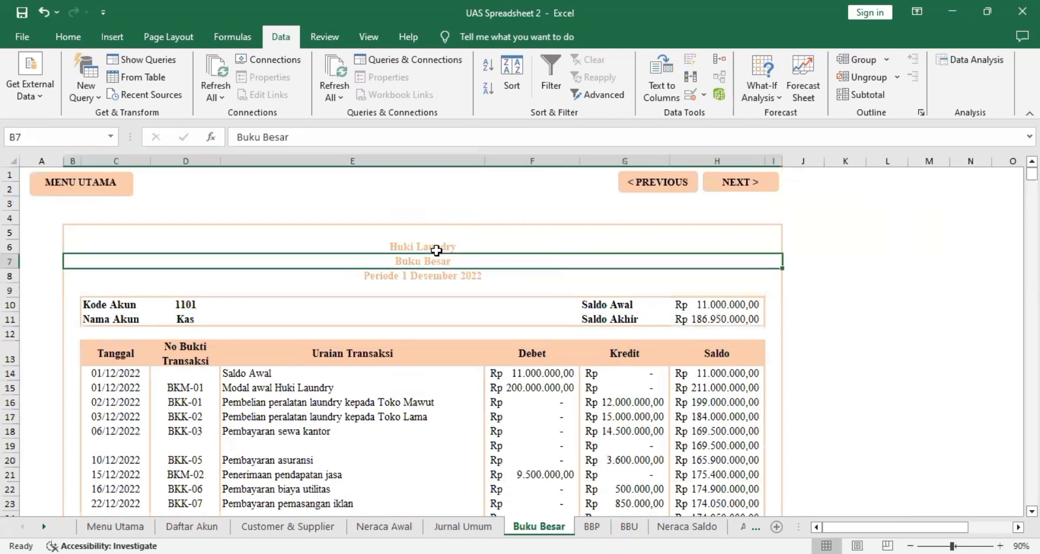
key(Down)
Step: Inspect the list validation of the Kode Akun cell D10 in Buku Besar and the VLOOKUP for the account name in D11
click(199, 300)
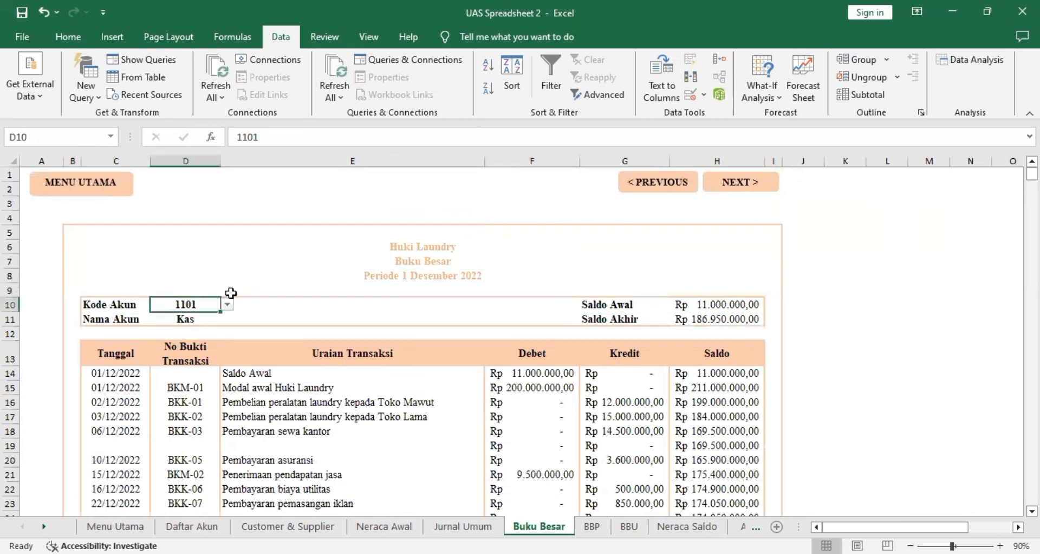
click(703, 95)
click(711, 115)
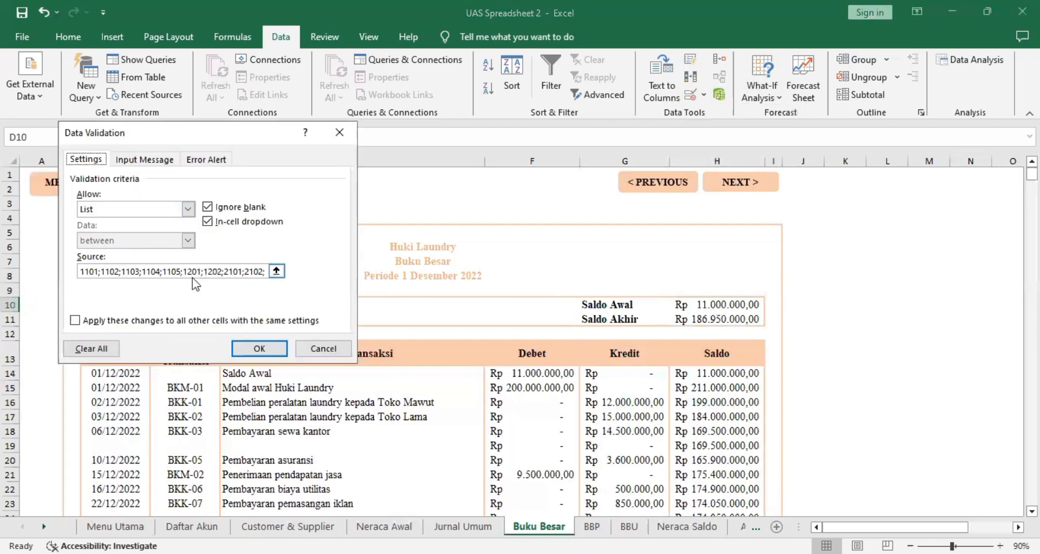
click(271, 345)
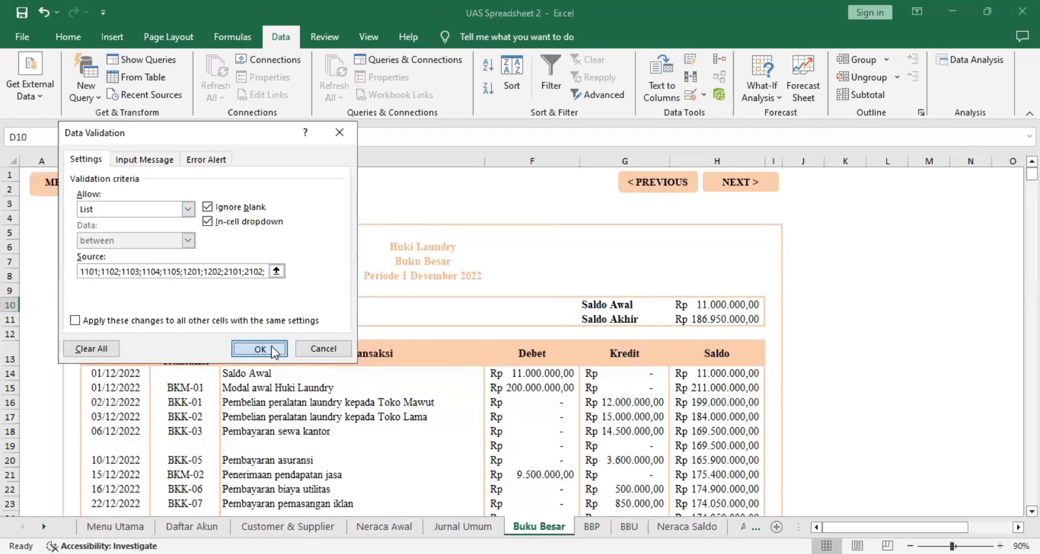
click(200, 527)
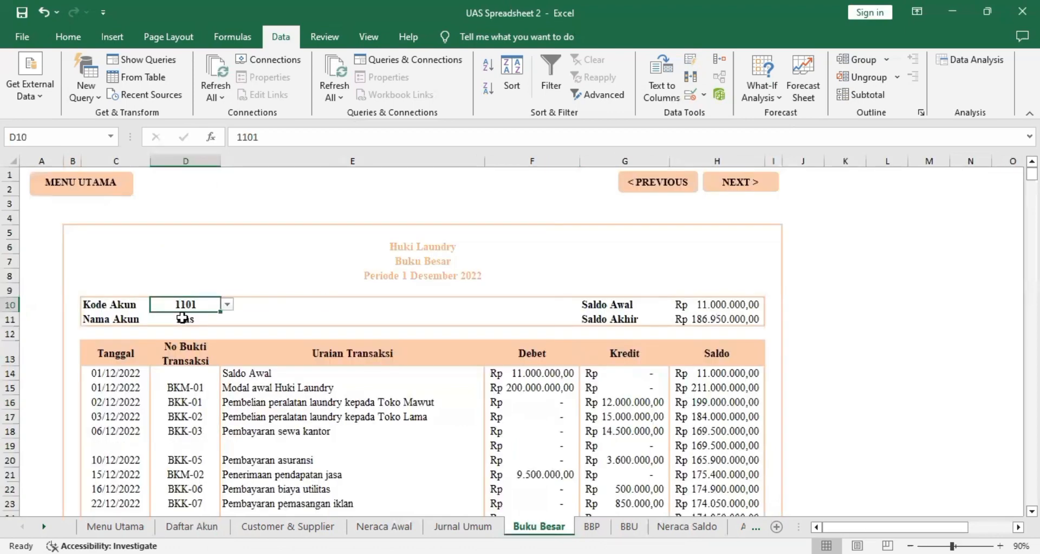
click(182, 318)
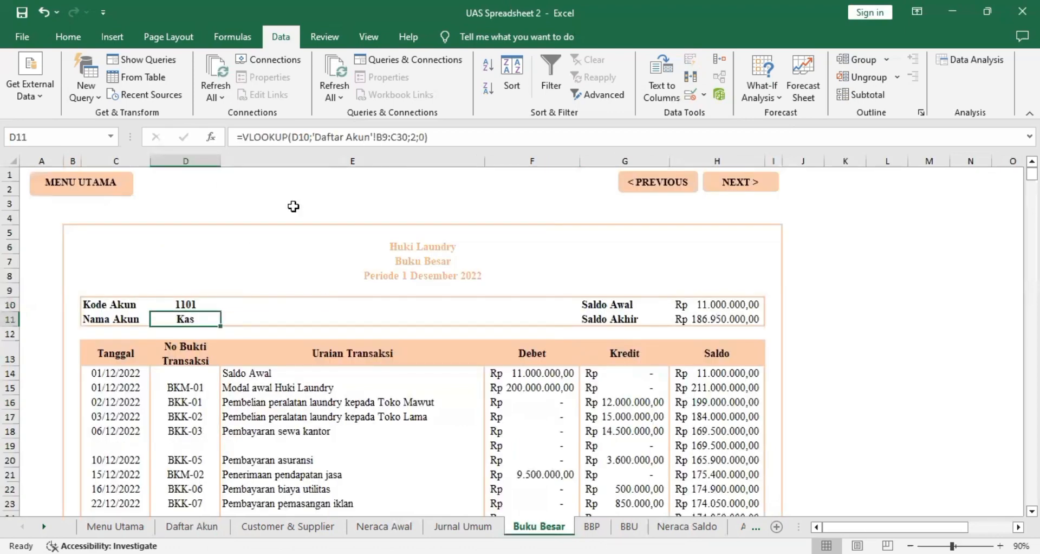
click(220, 305)
Step: Enlarge the formula bar to read the full Saldo Awal formula in H10, and check the Saldo Akhir reference in H11
click(717, 304)
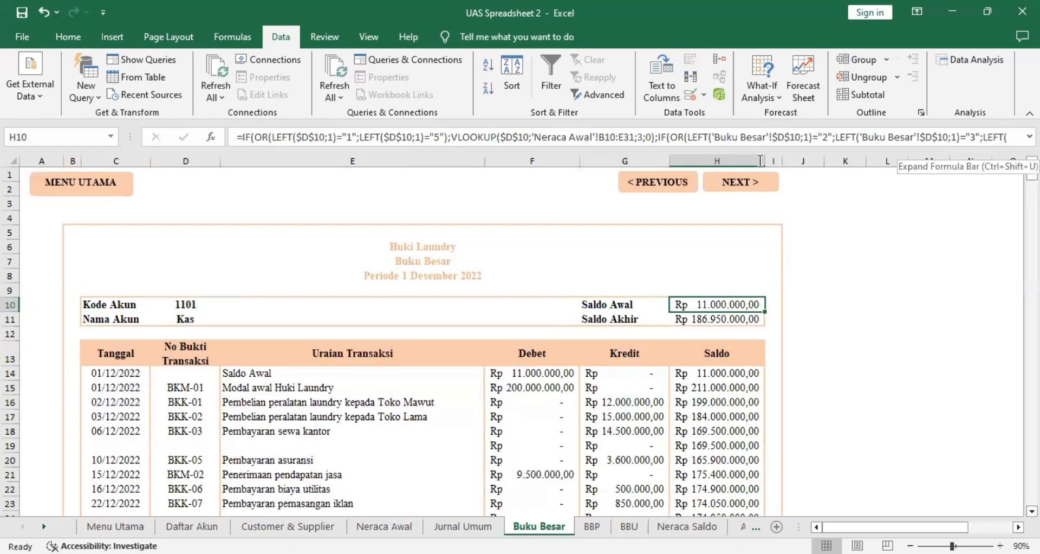
drag(735, 147, 731, 180)
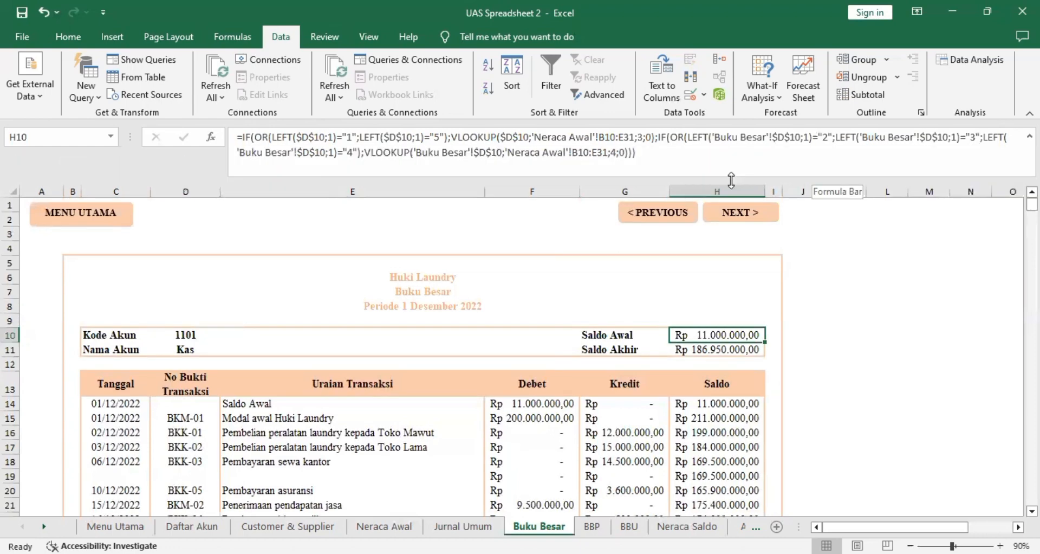
click(718, 348)
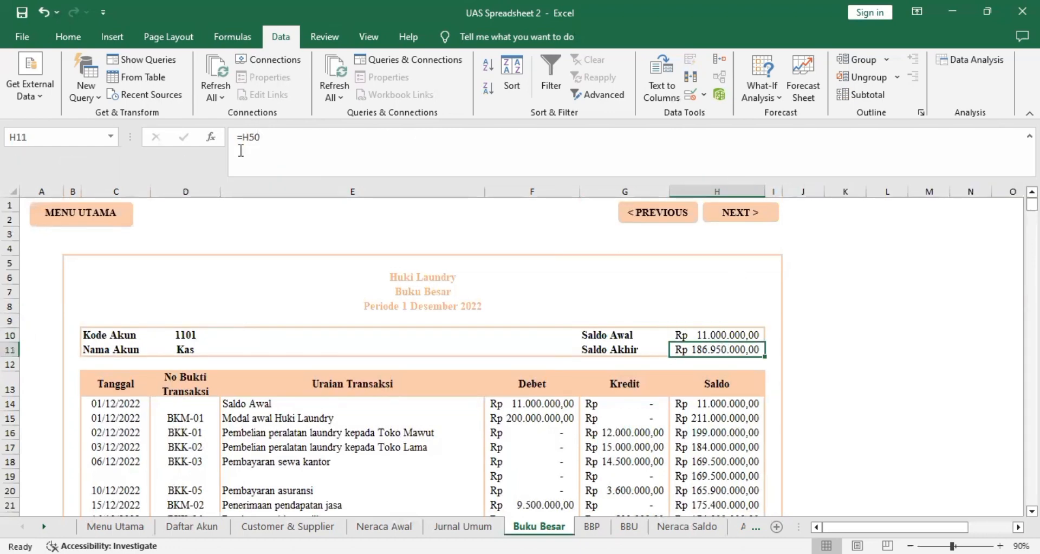
Step: Review the Saldo Awal row from C14 to H14, including the IF formulas for debit and credit and the balance reference
click(118, 409)
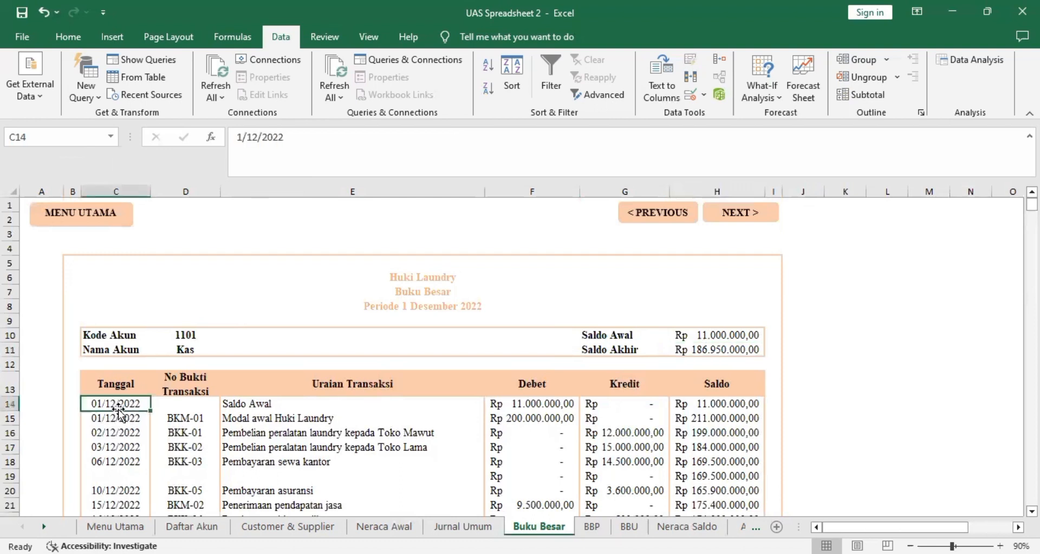
key(Right)
key(Right)
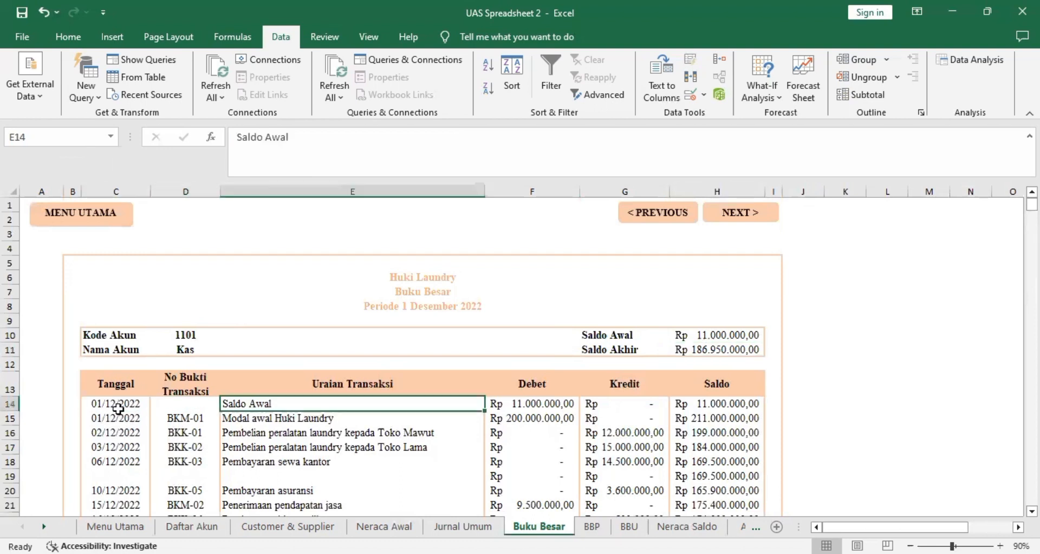
key(Right)
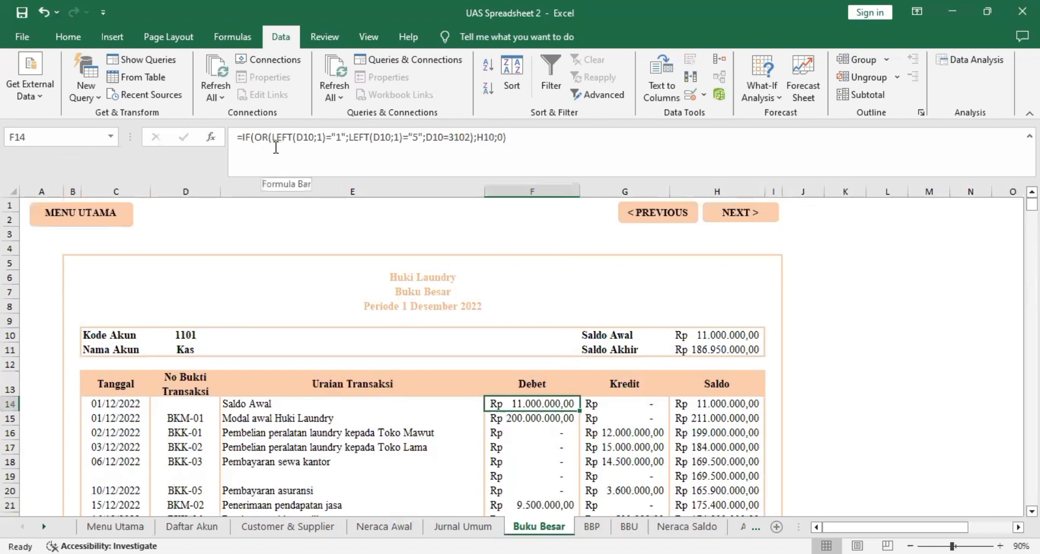
key(Right)
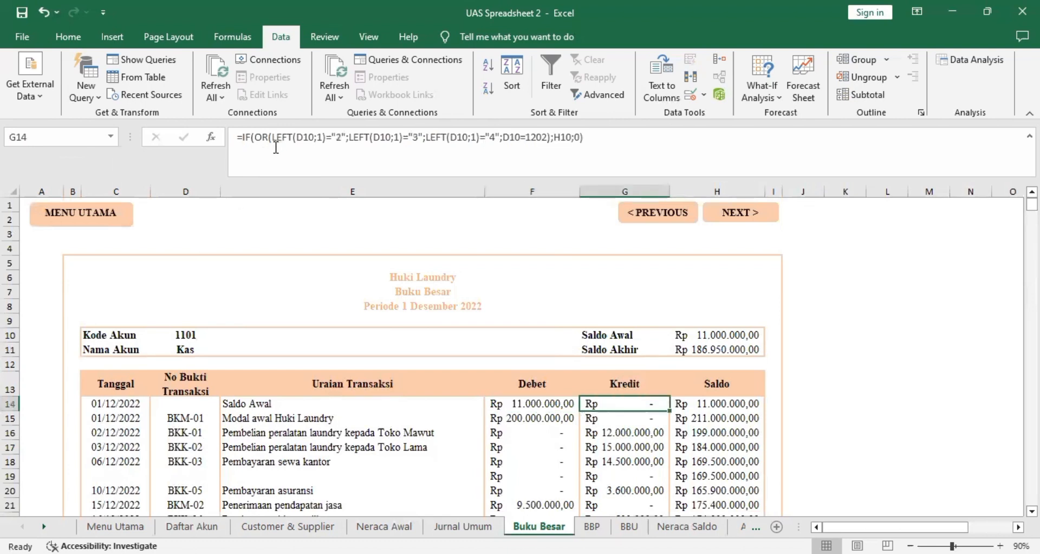
key(Right)
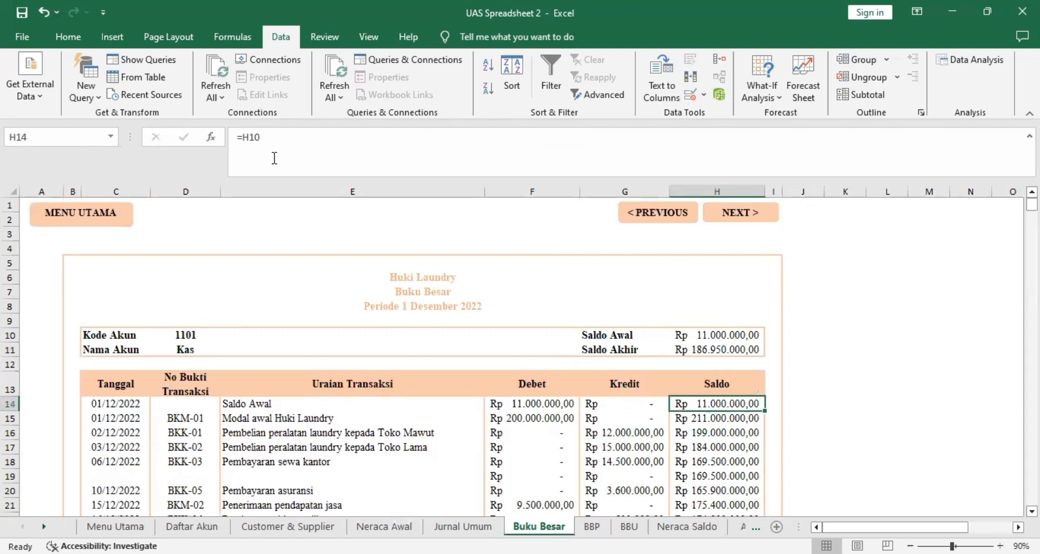
Step: Examine the running balance formula in H15 and the formulas in C15 and D15 that fetch the Jurnal Umum date and voucher number
key(Down)
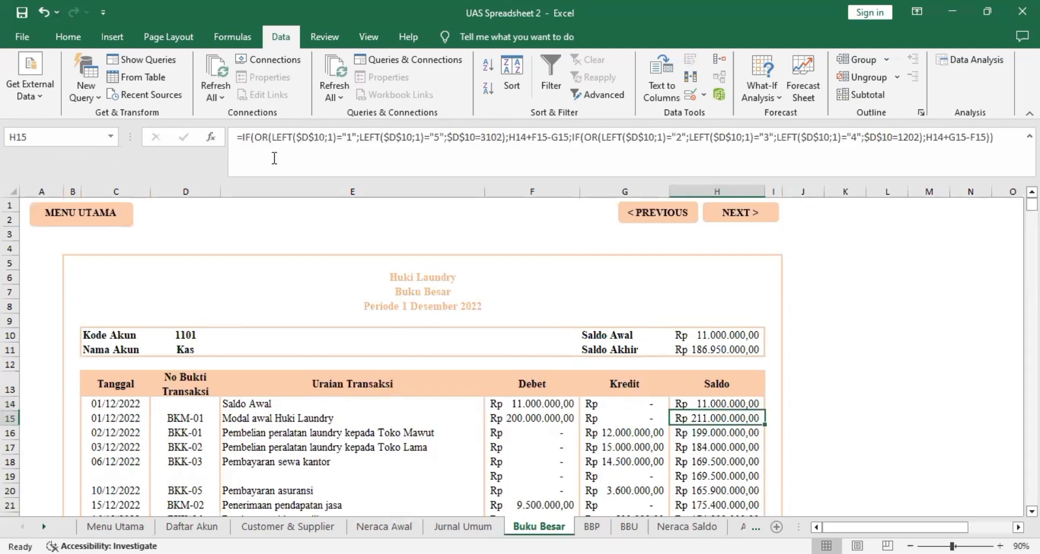
key(ctrl+Left)
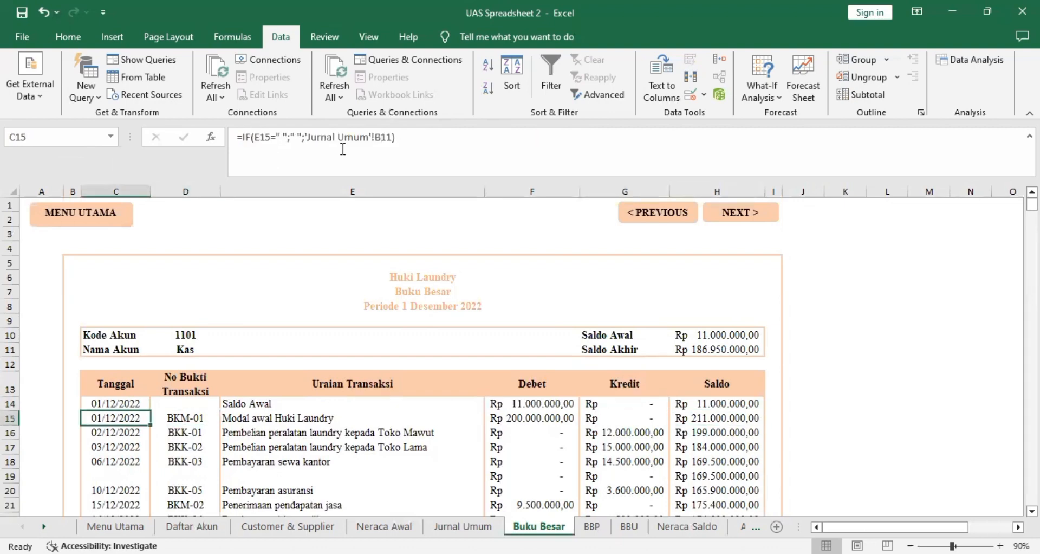
key(Right)
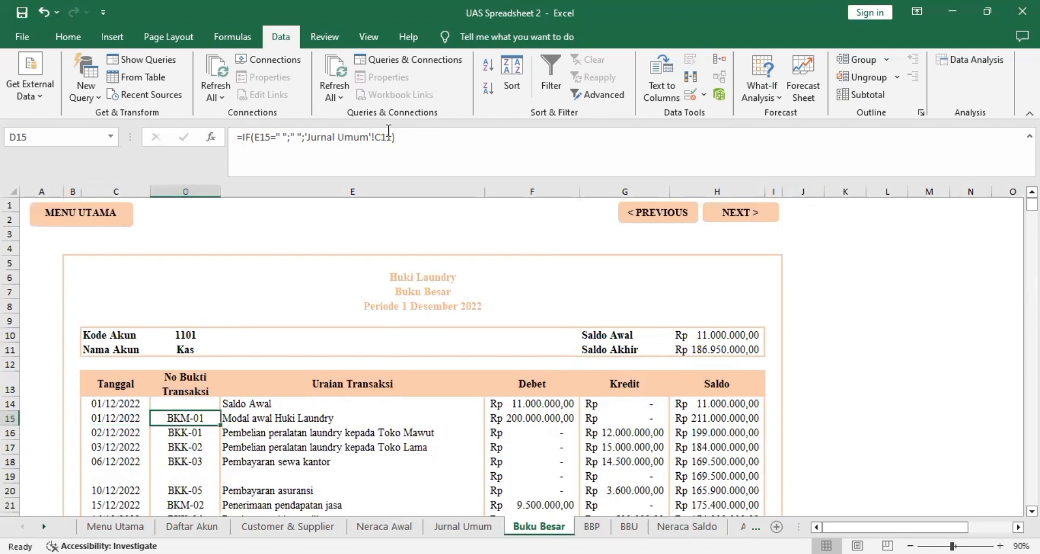
click(378, 142)
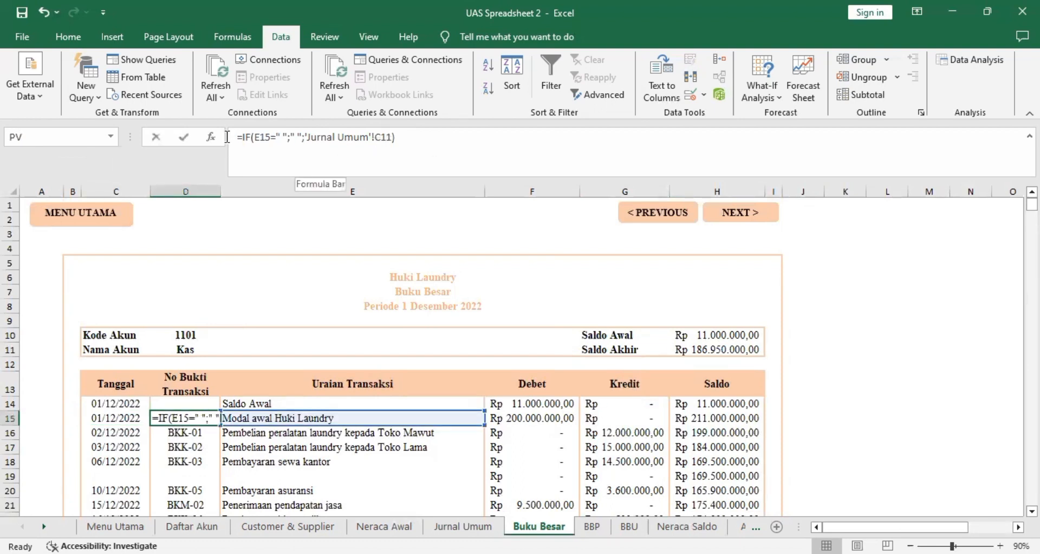
key(Escape)
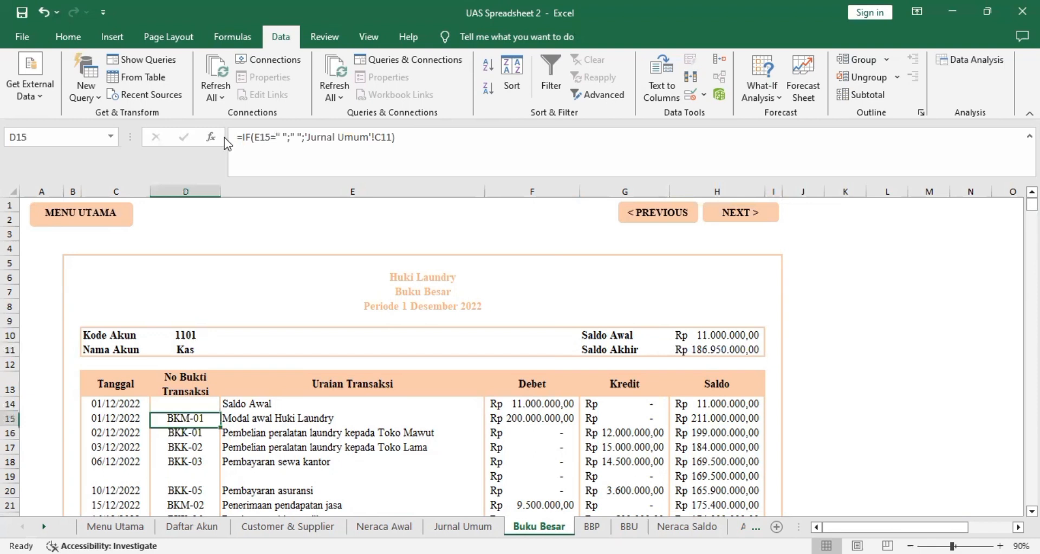
Step: Examine the transaction description, debit and credit IF formulas in E15 to G15 and the balance formula in H15
key(Right)
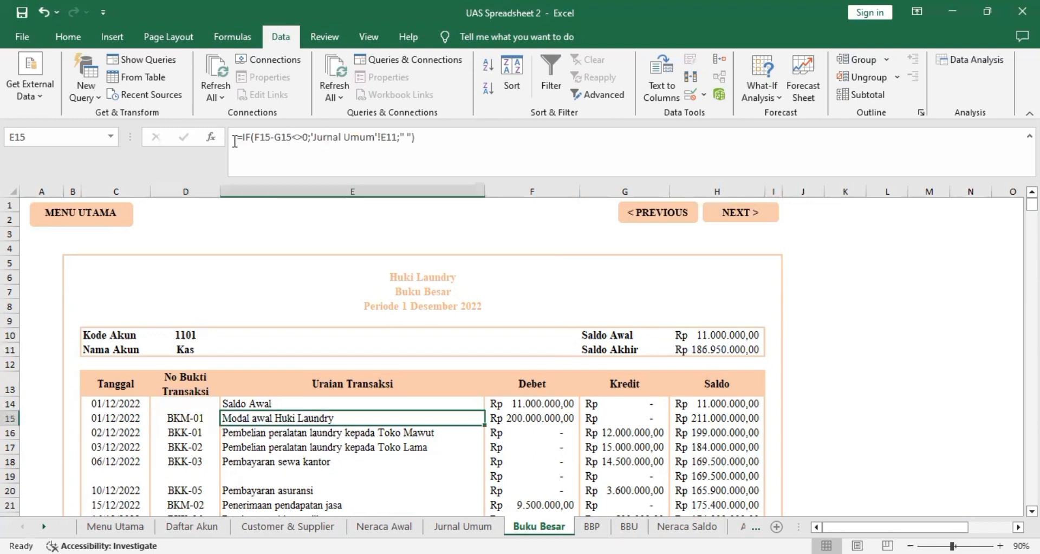
key(Right)
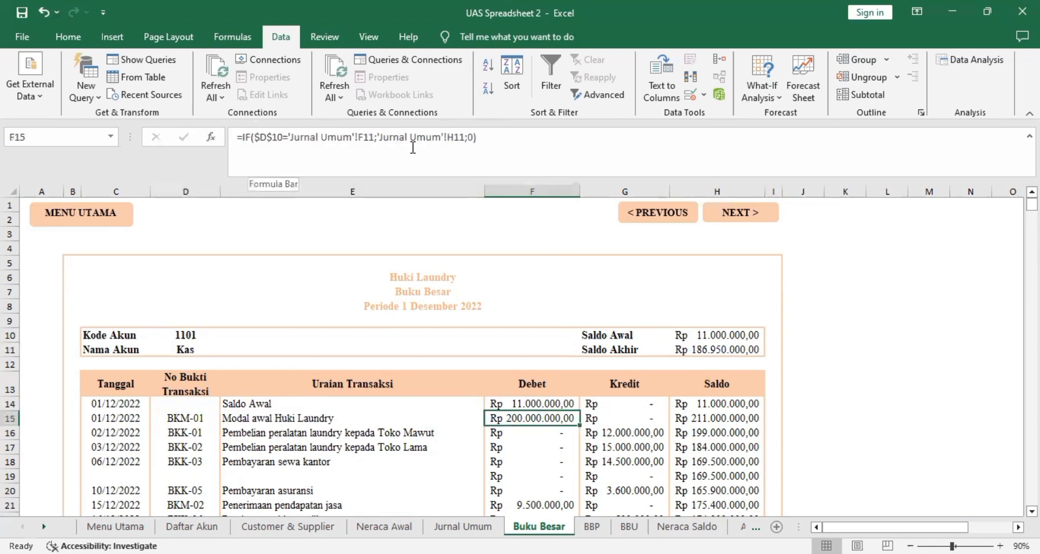
key(Right)
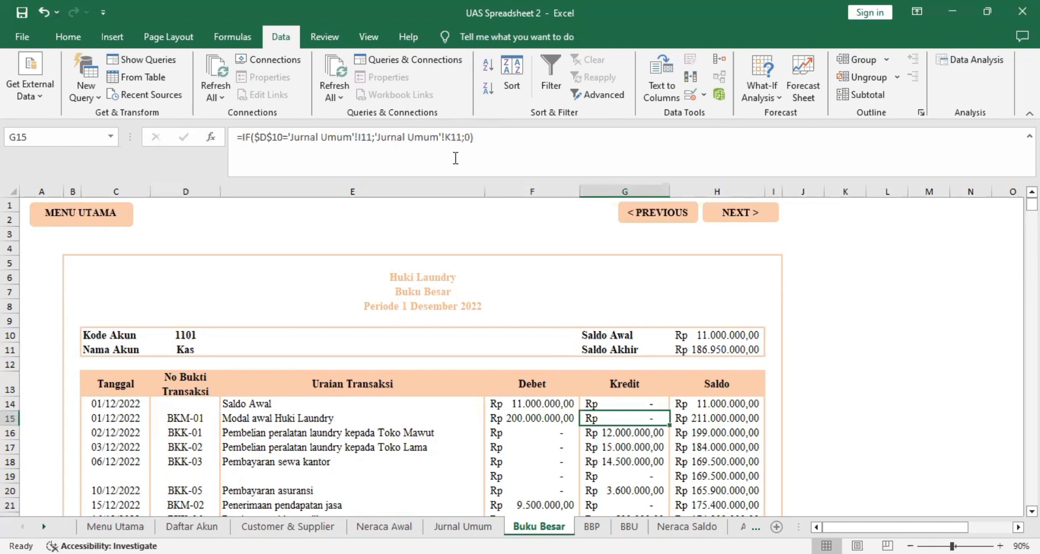
key(Right)
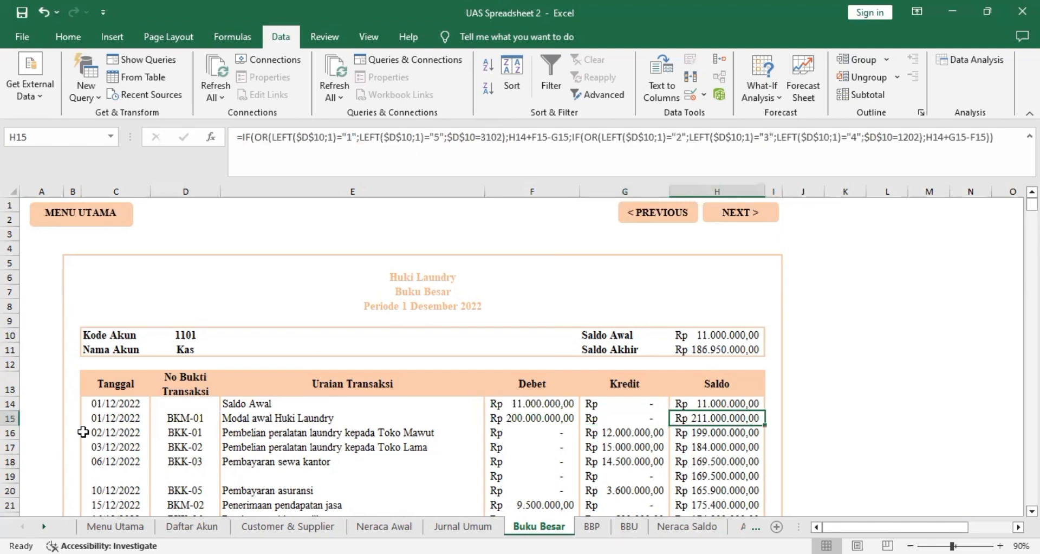
Step: Fill the row 15 formulas in C15:H15 down through row 44 of Buku Besar
drag(147, 419, 704, 416)
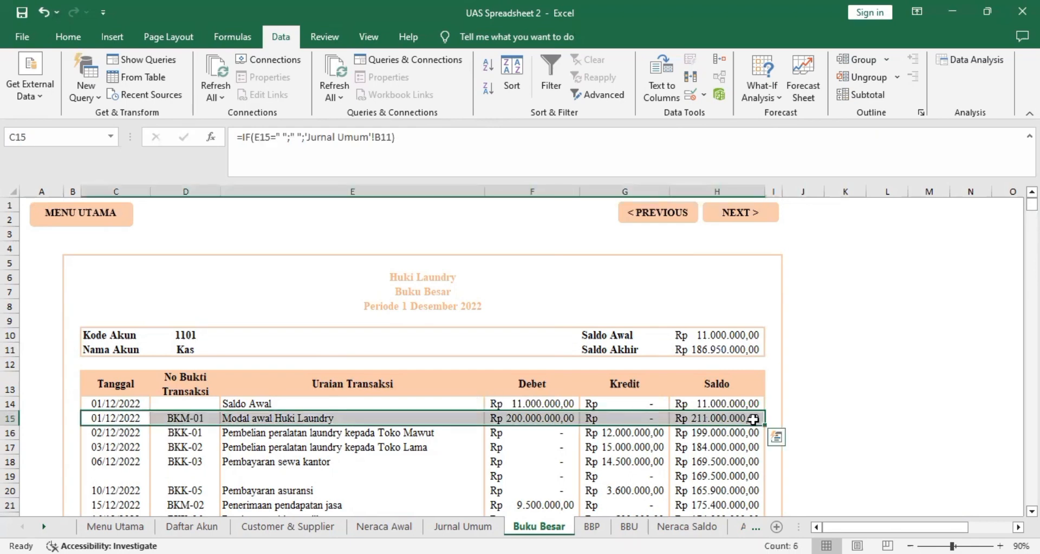
drag(764, 425, 765, 509)
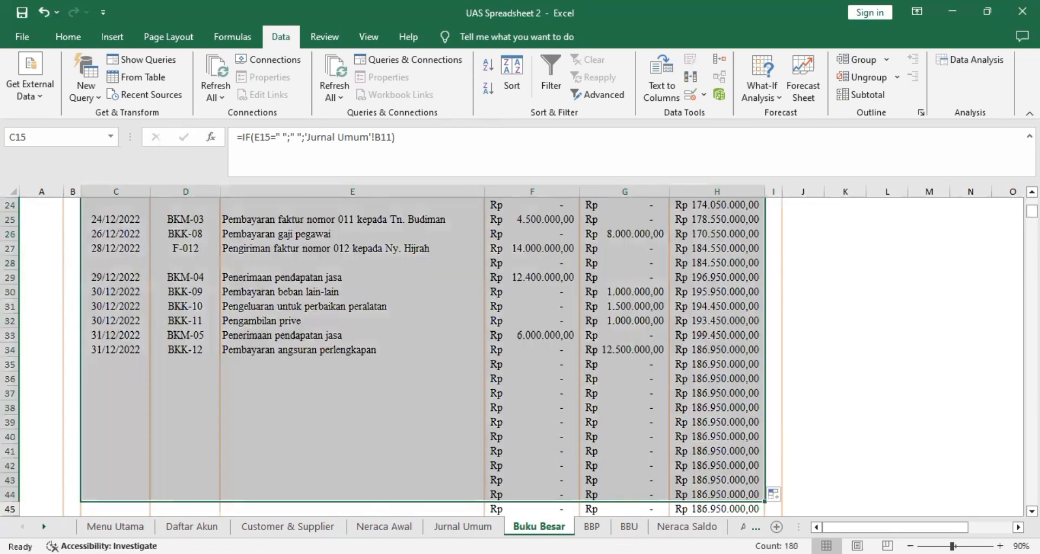
Step: Examine the Buku Besar total row: the SUM formulas in F50 and G50 and the balance reference in H50
scroll(537, 409, down, 4)
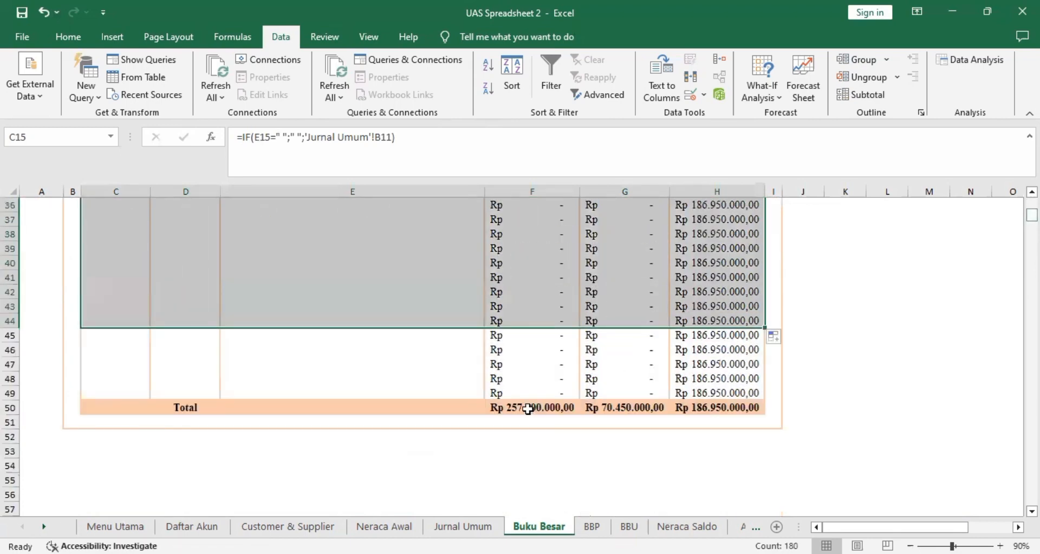
click(528, 408)
double_click(528, 408)
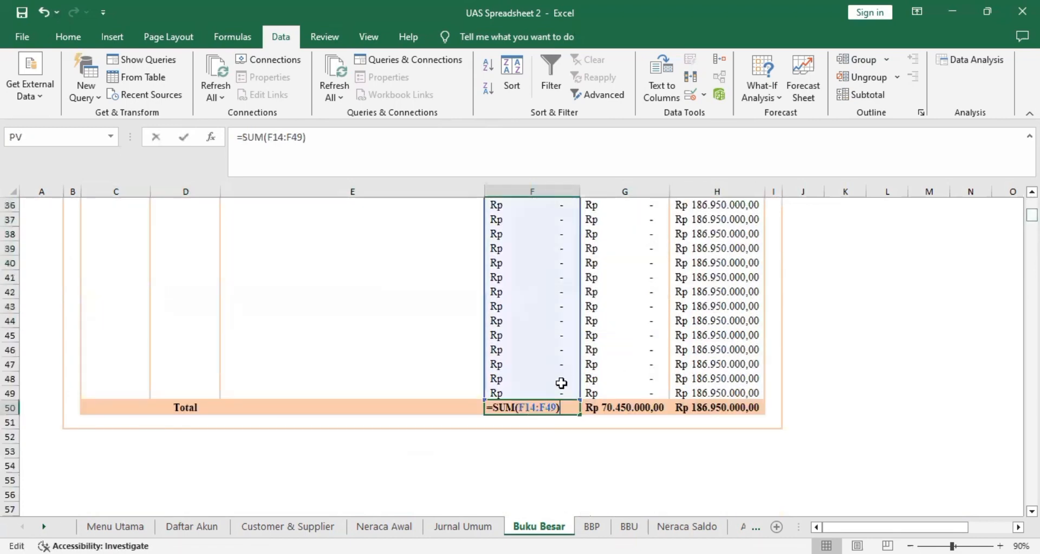
key(Tab)
scroll(559, 383, down, 2)
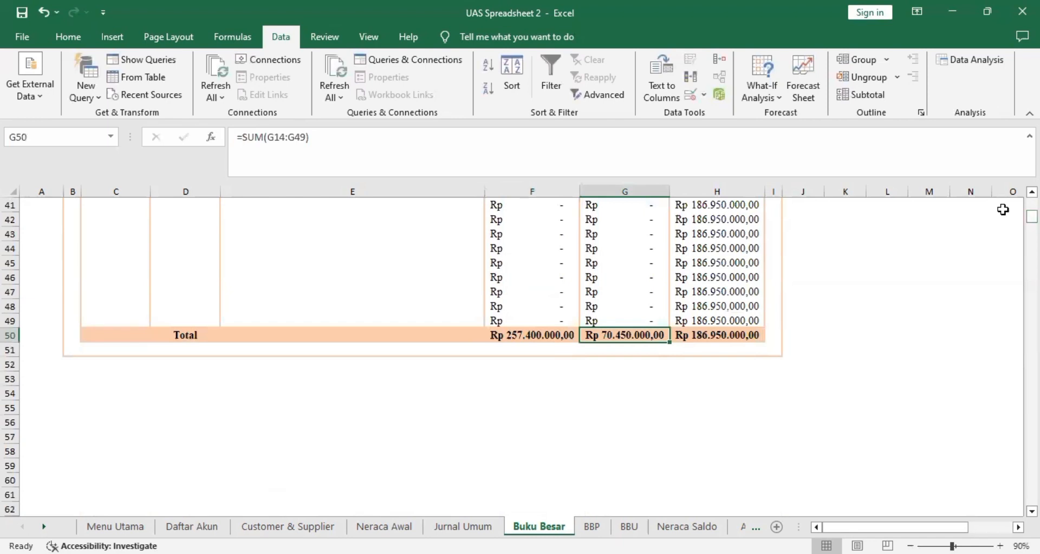
key(Tab)
key(F2)
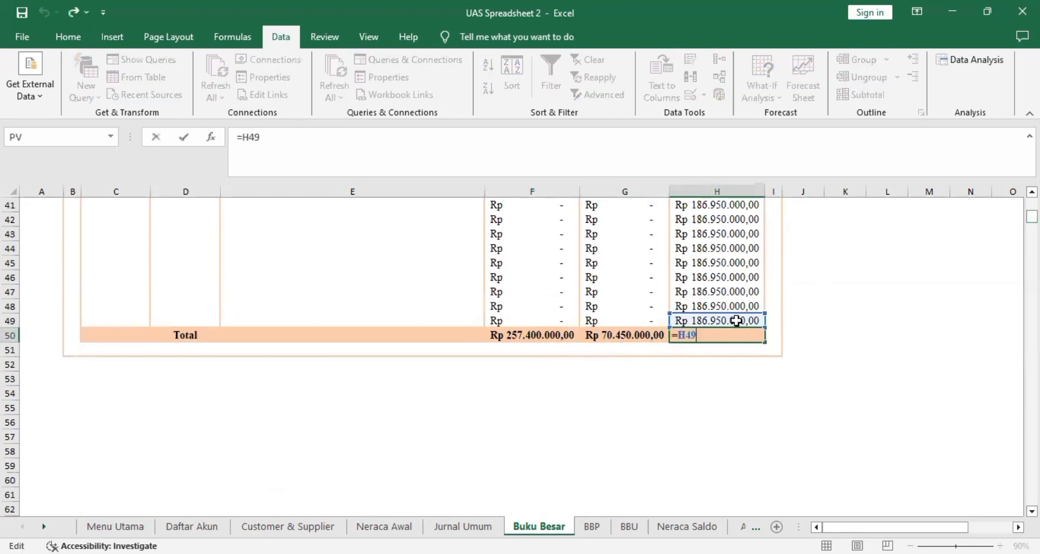
key(Escape)
Step: Go to the BBP sheet and review its company, title and period heading rows
key(ctrl+Page_Down)
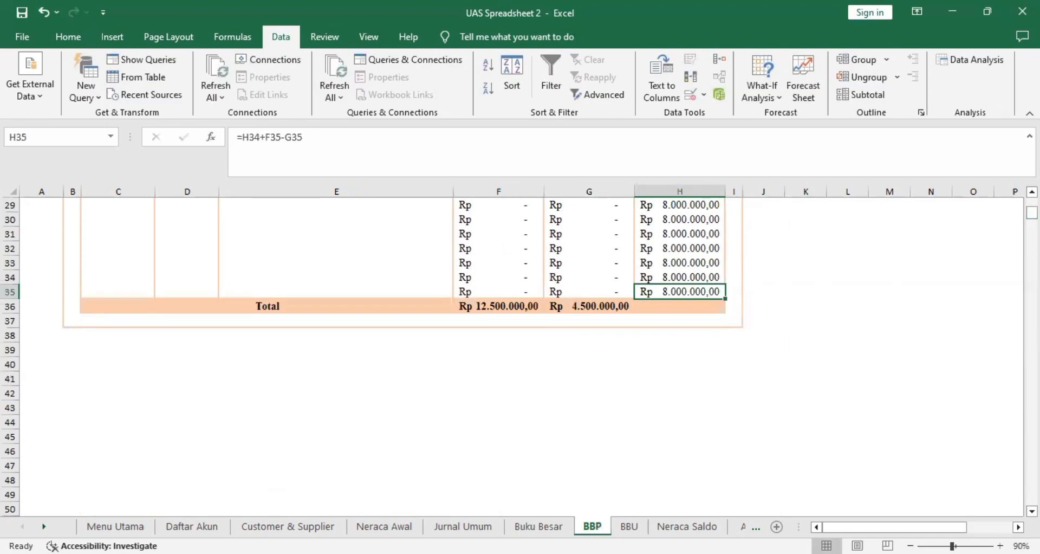
scroll(469, 284, up, 10)
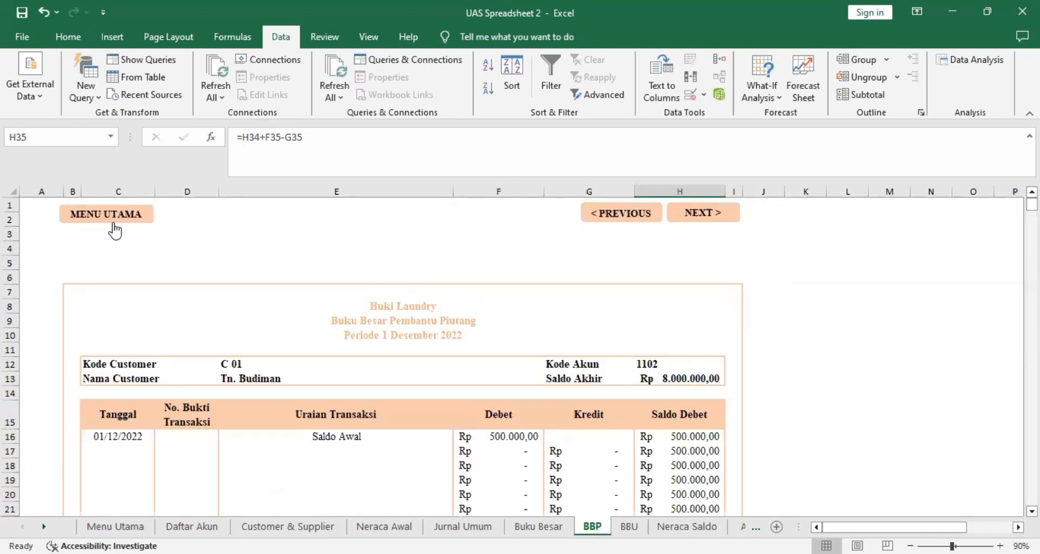
click(366, 309)
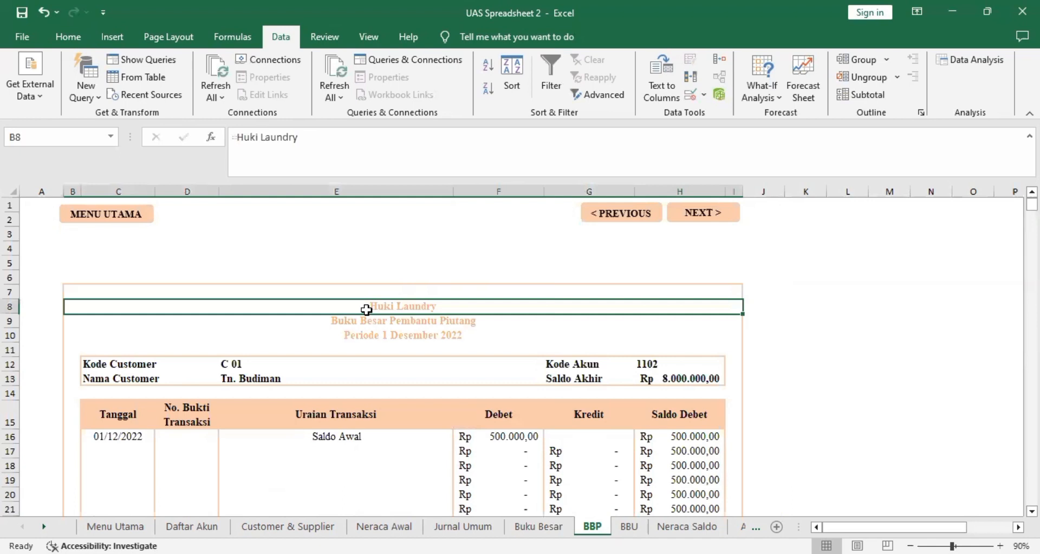
key(Down)
key(Down)
Step: Inspect the list validation of the Kode Customer cell E12 and the VLOOKUP for the customer name in E13
click(230, 364)
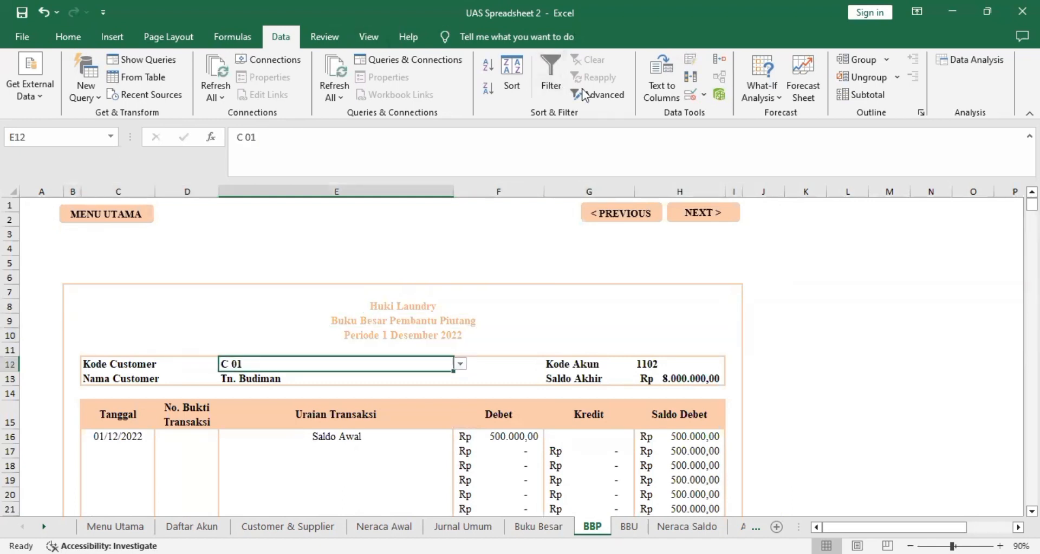
click(686, 95)
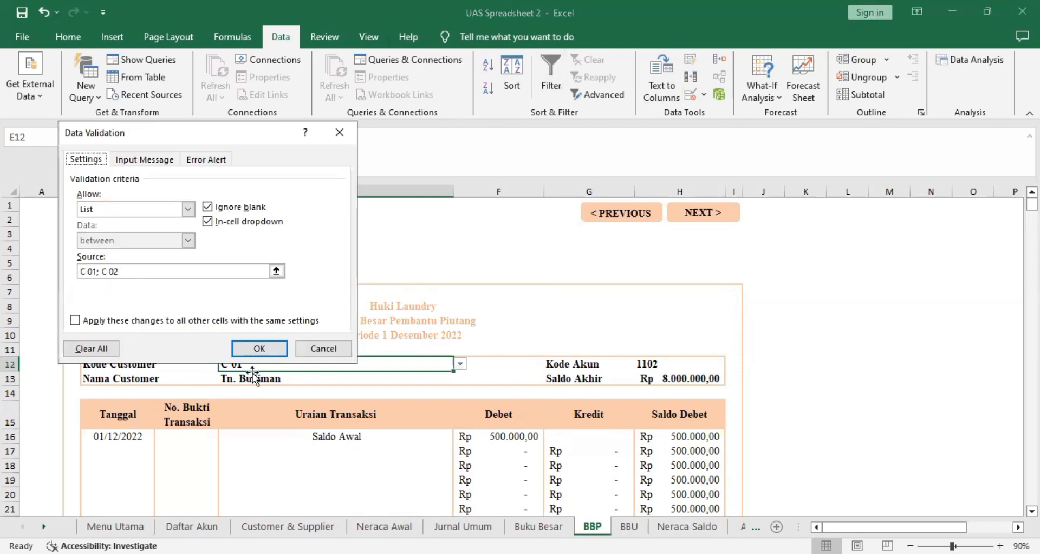
key(Return)
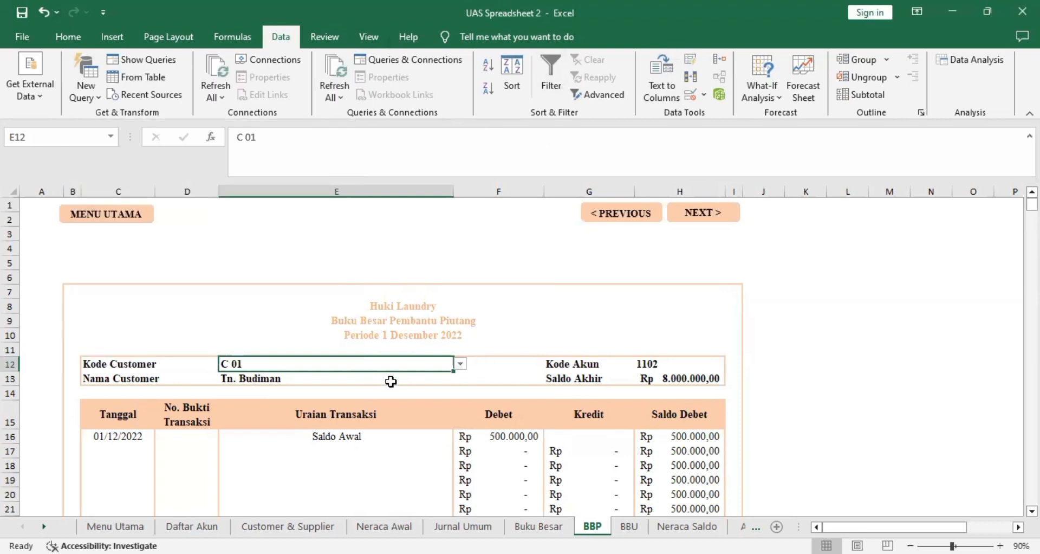
key(Down)
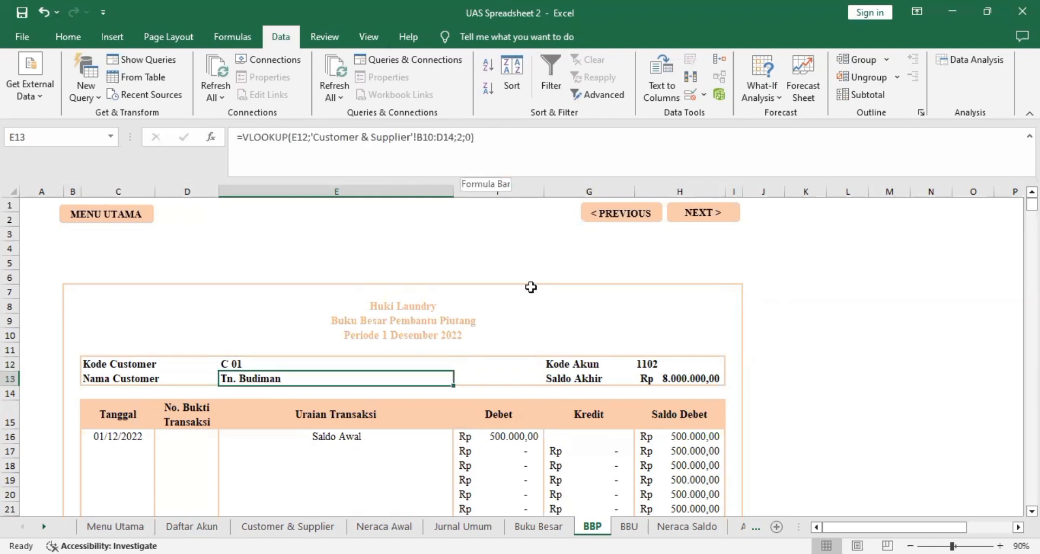
Step: Inspect the Kode Akun and Saldo Akhir cells H12:H13 and the Saldo Awal row 16 formulas of the BBP sheet
click(653, 364)
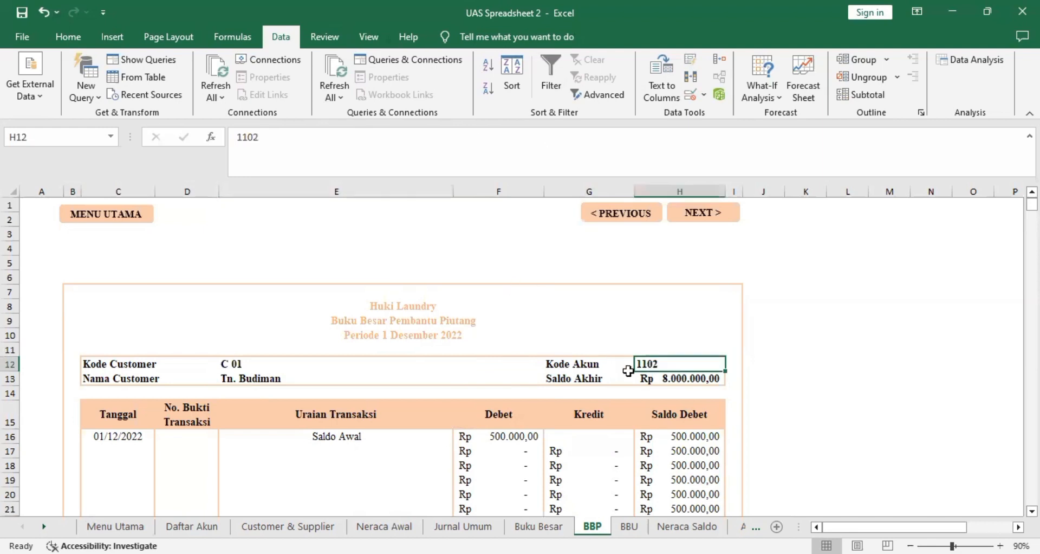
click(648, 380)
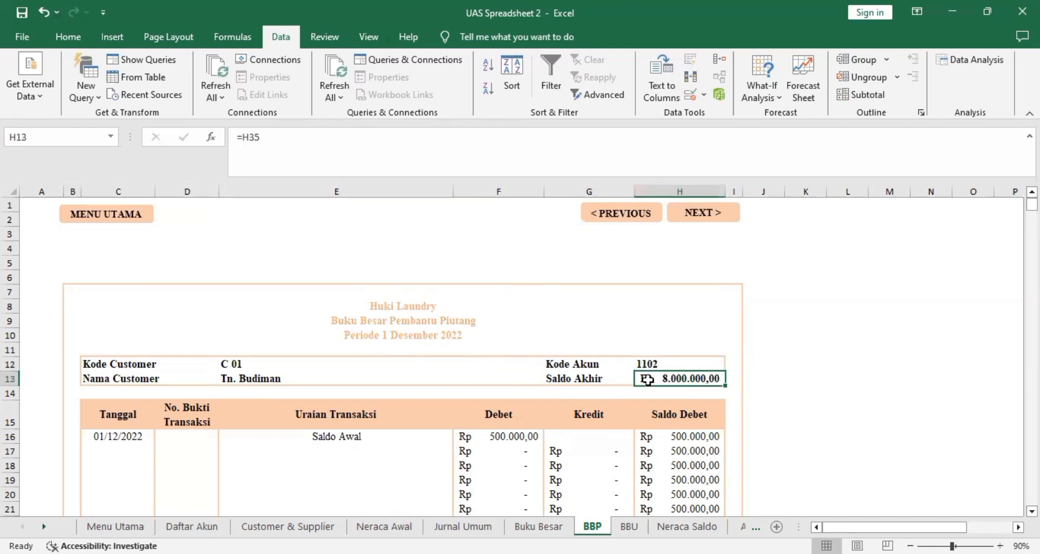
click(117, 437)
key(Right)
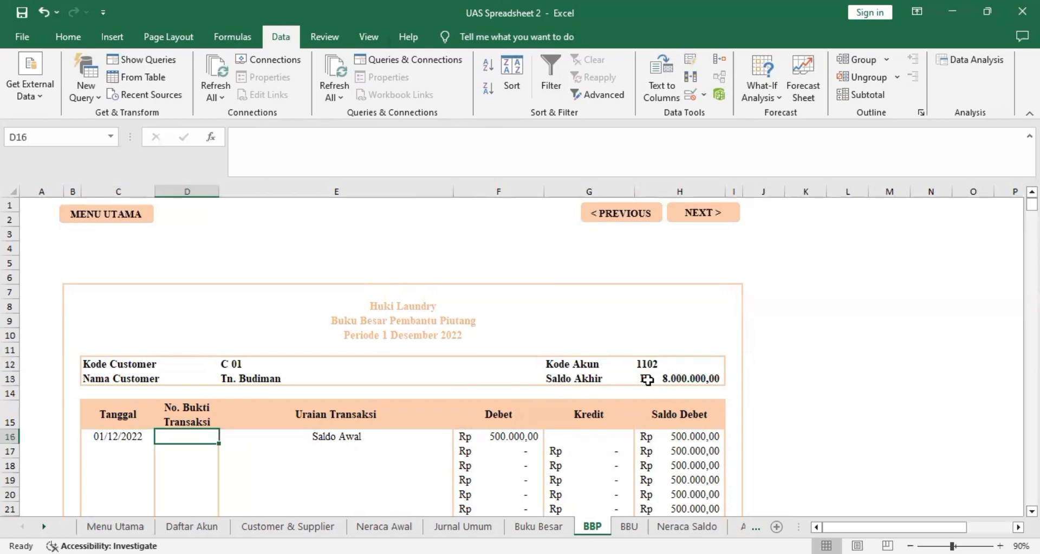
key(Right)
key(Right)
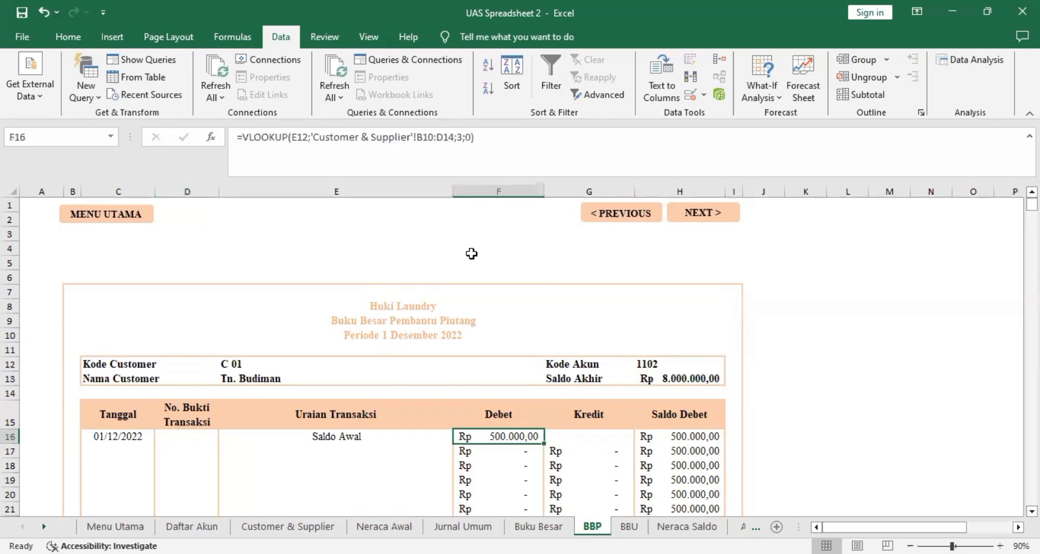
click(239, 137)
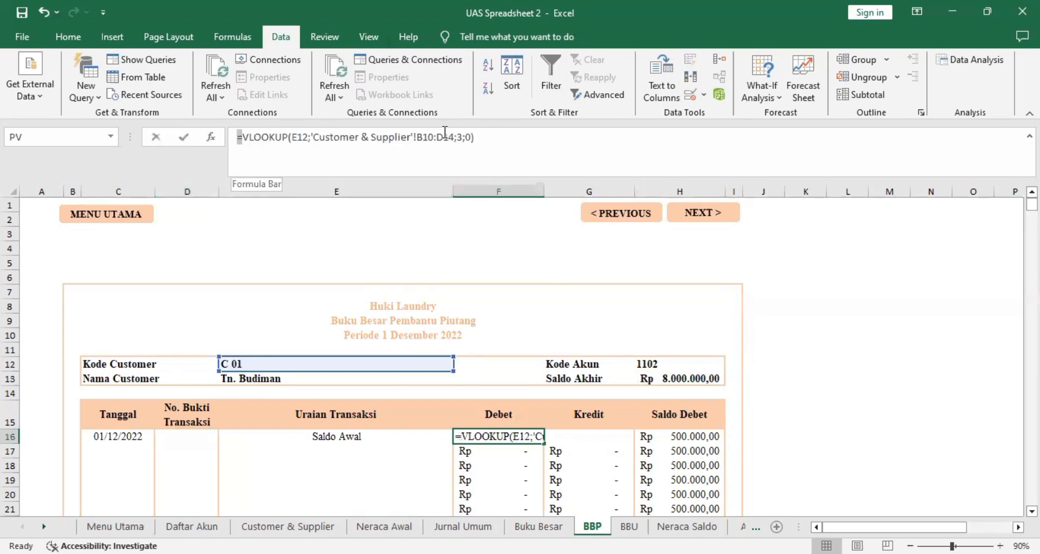
shift+click(483, 137)
key(Tab)
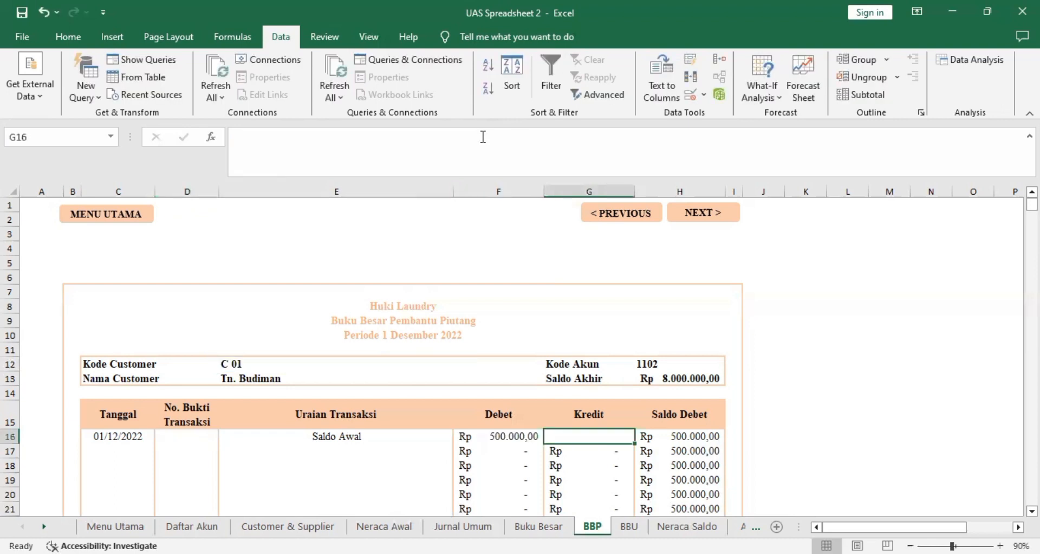
key(Right)
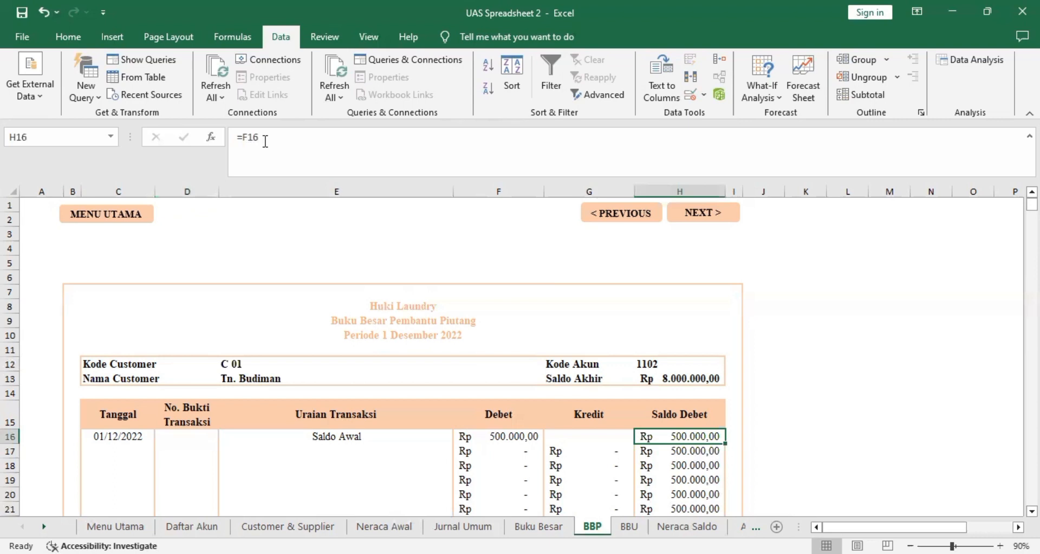
Step: Examine the BBP row 17 IF formulas for the date, voucher number and transaction description in C17:E17
key(Left)
key(Down)
key(Left)
key(Left)
key(Left)
key(Left)
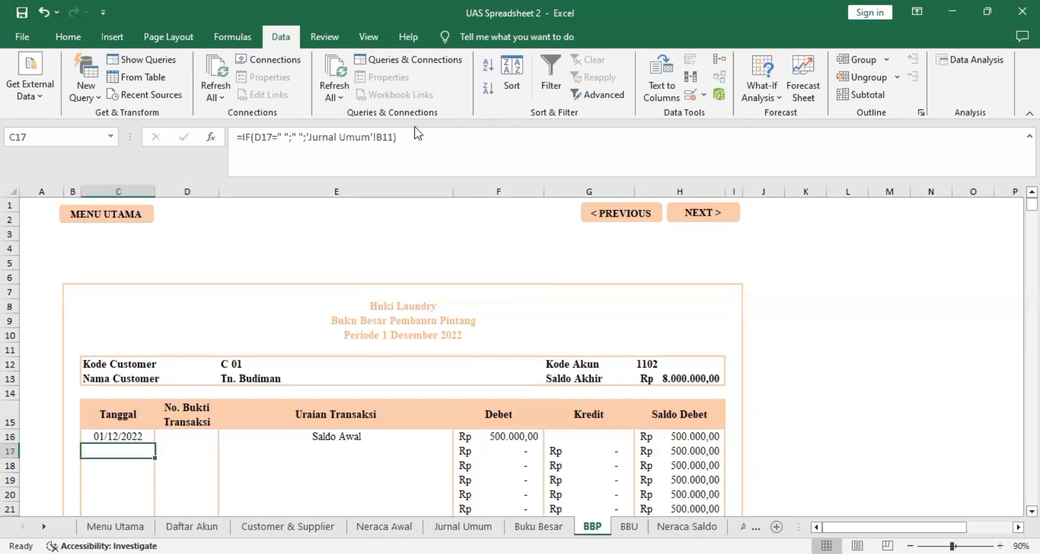
triple_click(232, 139)
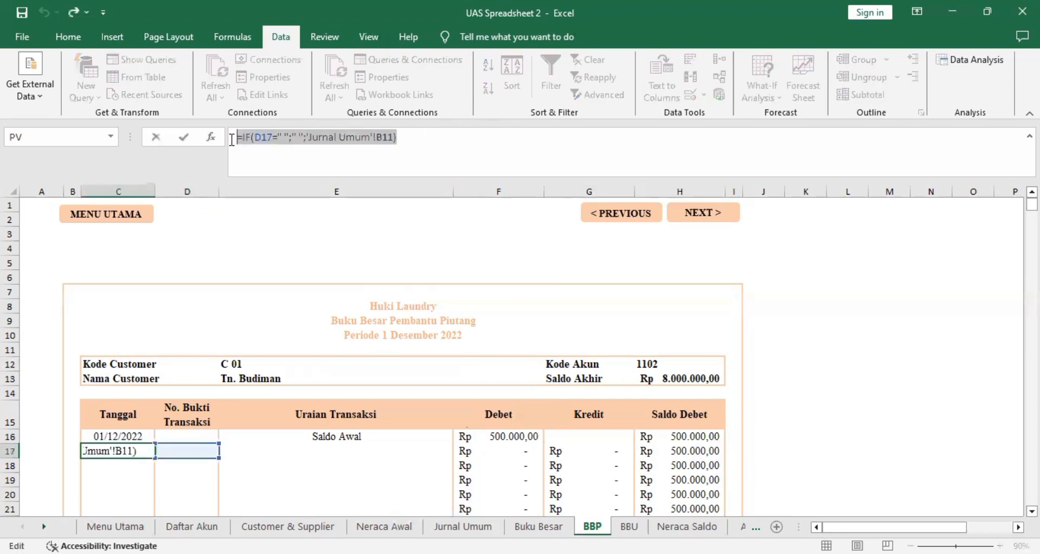
key(Return)
key(Up)
key(Right)
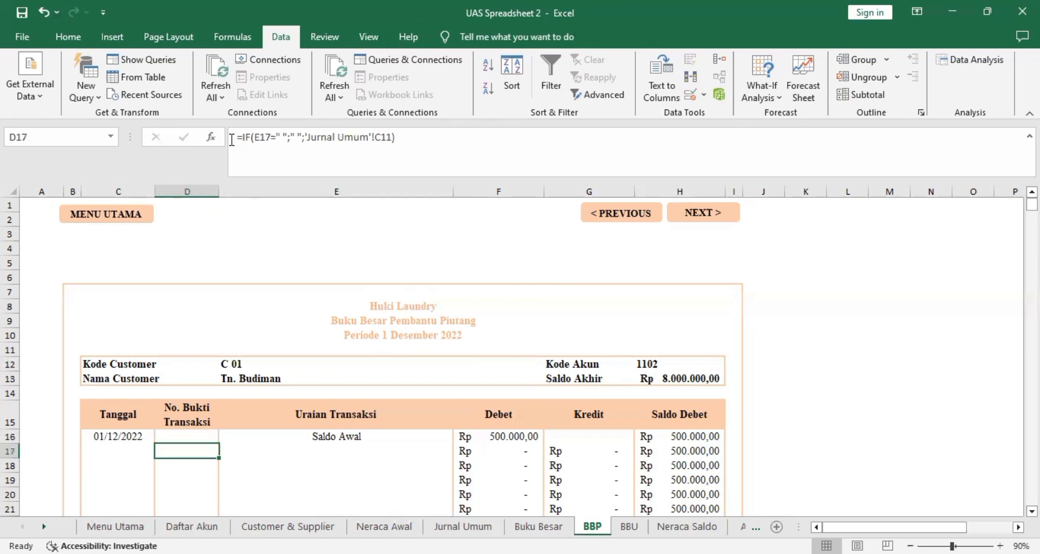
drag(401, 140, 232, 143)
key(Escape)
key(Right)
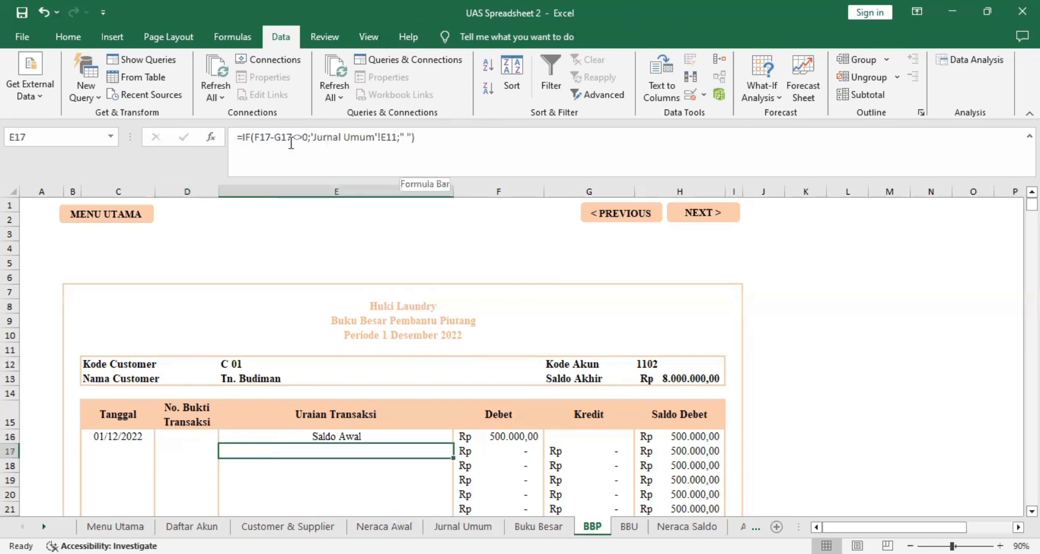
Step: Examine the IF(AND()) formulas for debit and credit in F17 and G17 and the running balance formula in H17
key(Right)
triple_click(626, 145)
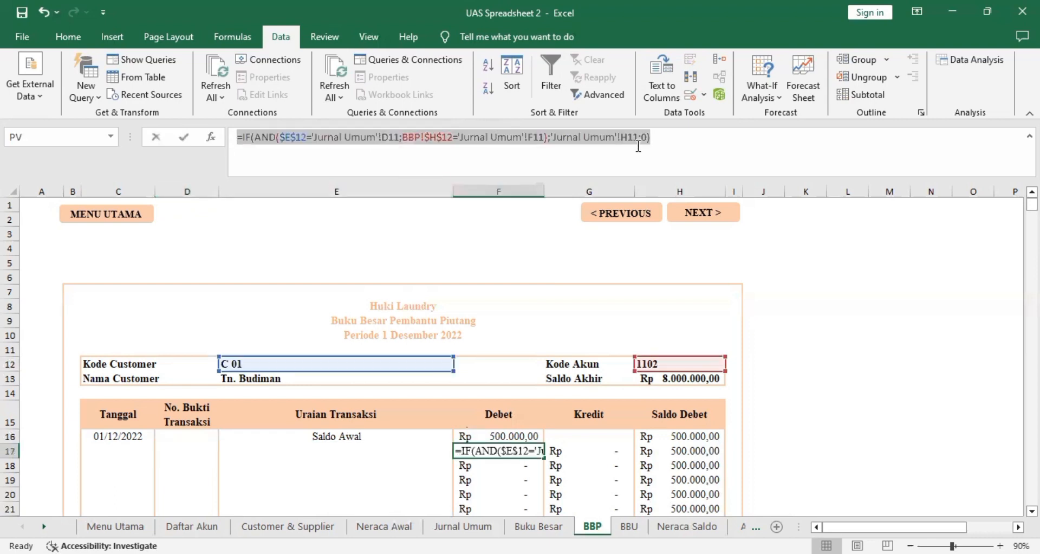
key(Return)
key(Up)
key(Right)
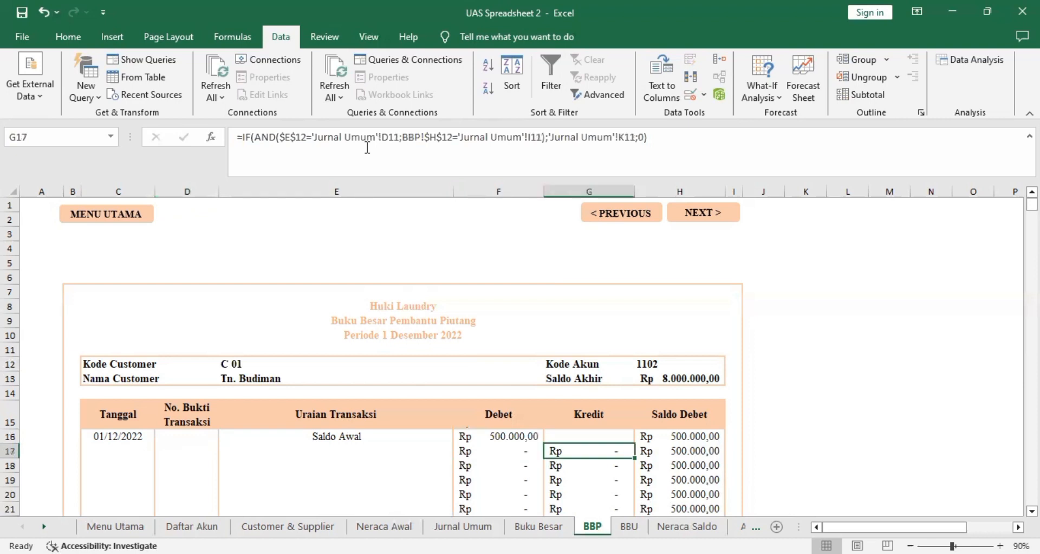
key(Right)
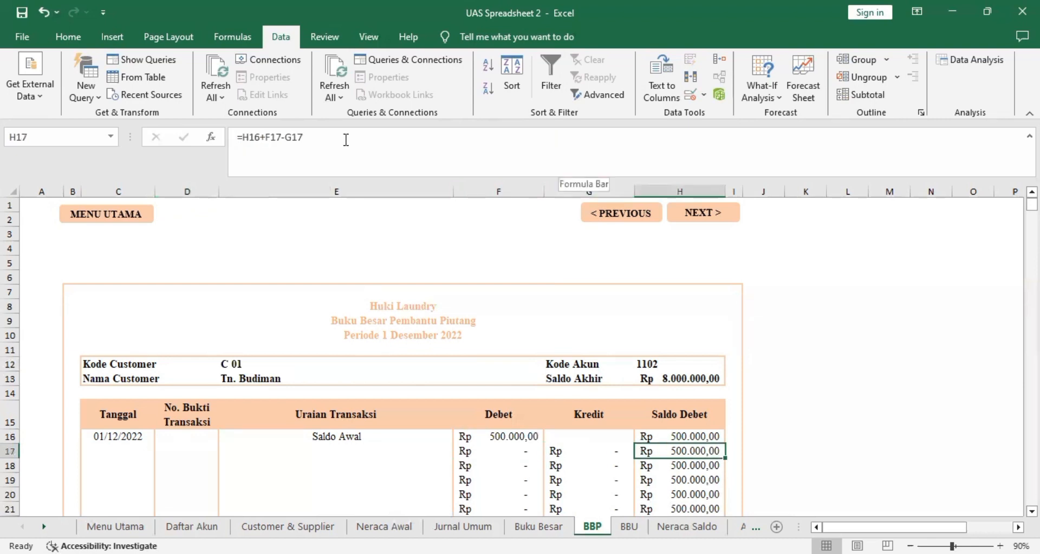
drag(304, 137, 245, 137)
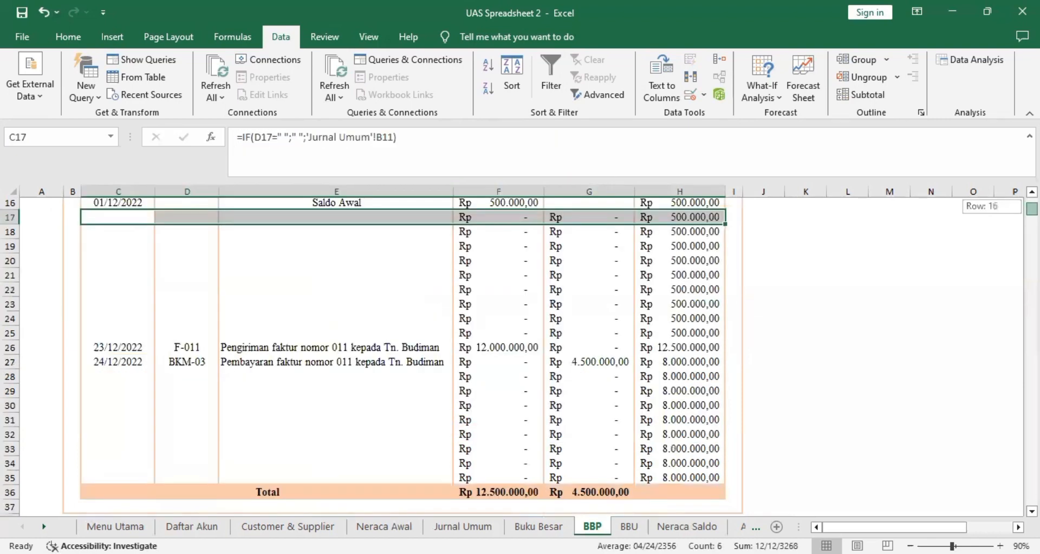
Step: Fill the BBP formulas in C17:H17 down through row 35 and check the total formulas in F36 and G36
drag(726, 226, 724, 479)
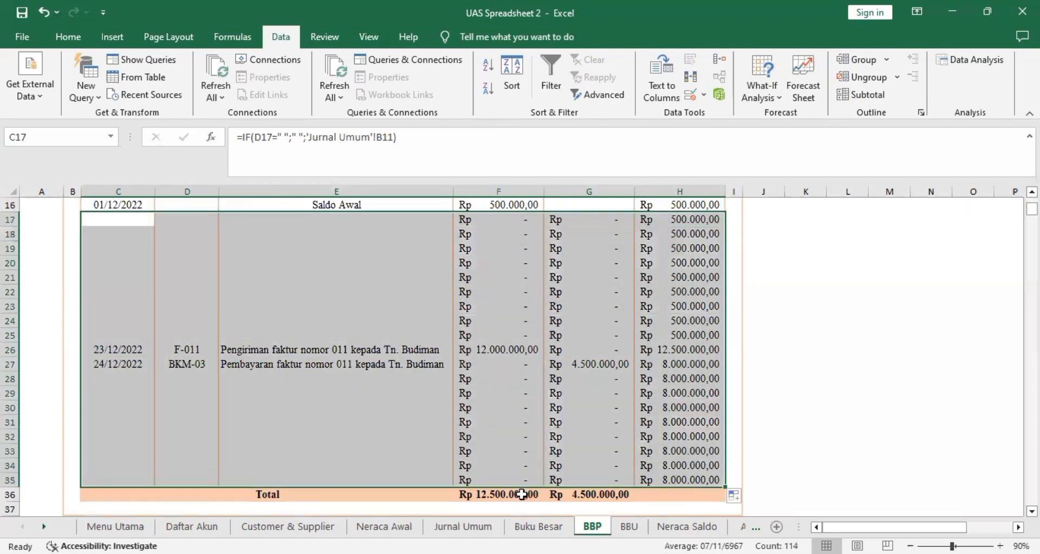
click(523, 494)
double_click(523, 495)
double_click(583, 492)
key(Return)
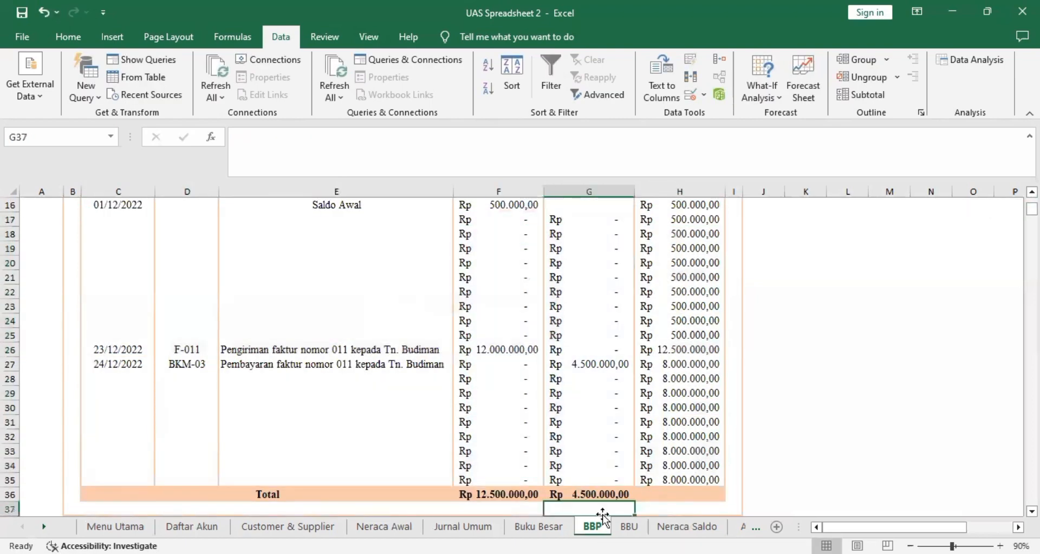
Step: Go to the BBU sheet and review its company, title and period heading rows, including the period formula in B10
click(629, 525)
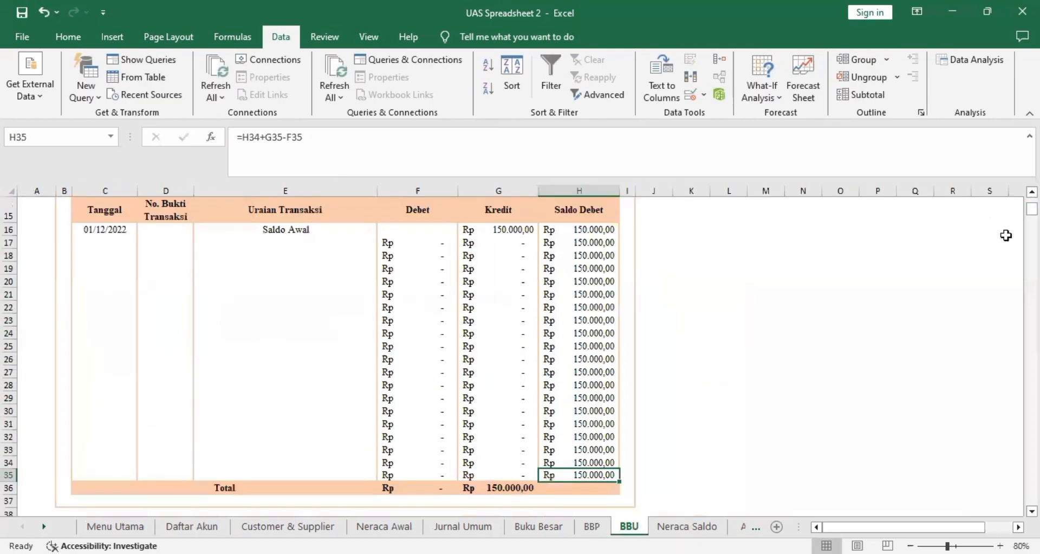
drag(1032, 208, 1032, 204)
click(380, 294)
key(Down)
key(Down)
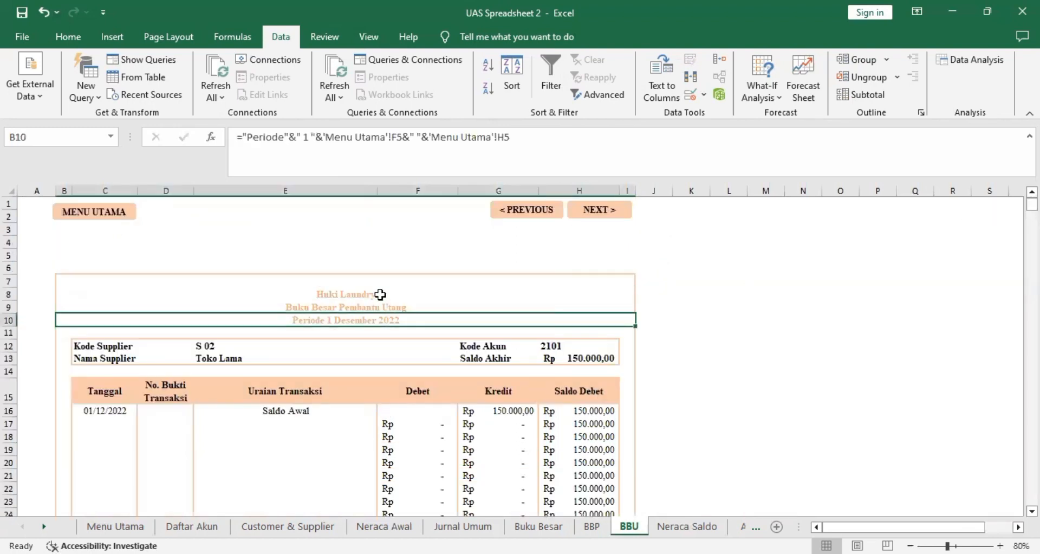
click(521, 138)
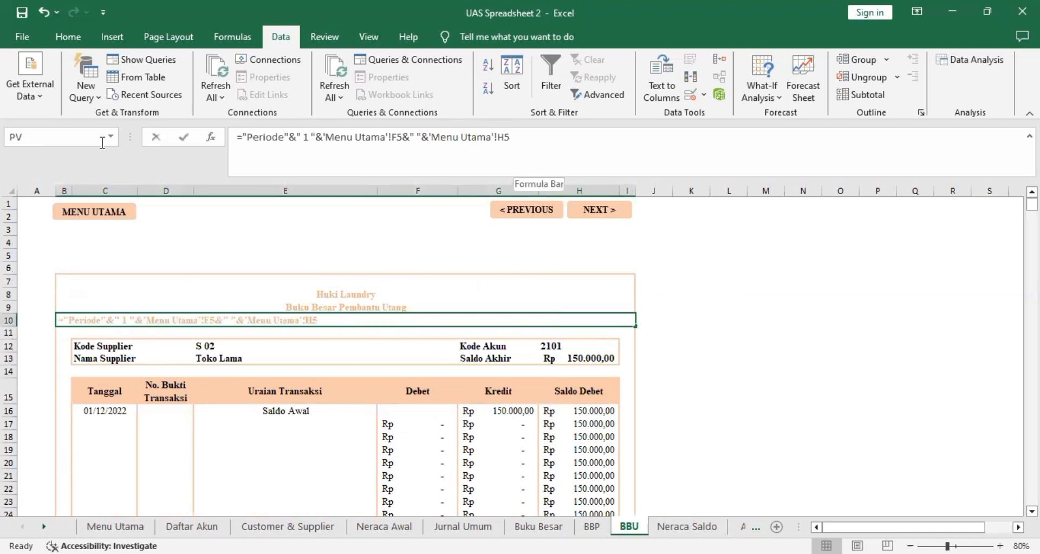
key(Return)
Step: Inspect the list validation of the Kode Supplier cell E12 and the VLOOKUP for the supplier name in E13
key(Down)
key(Right)
key(Right)
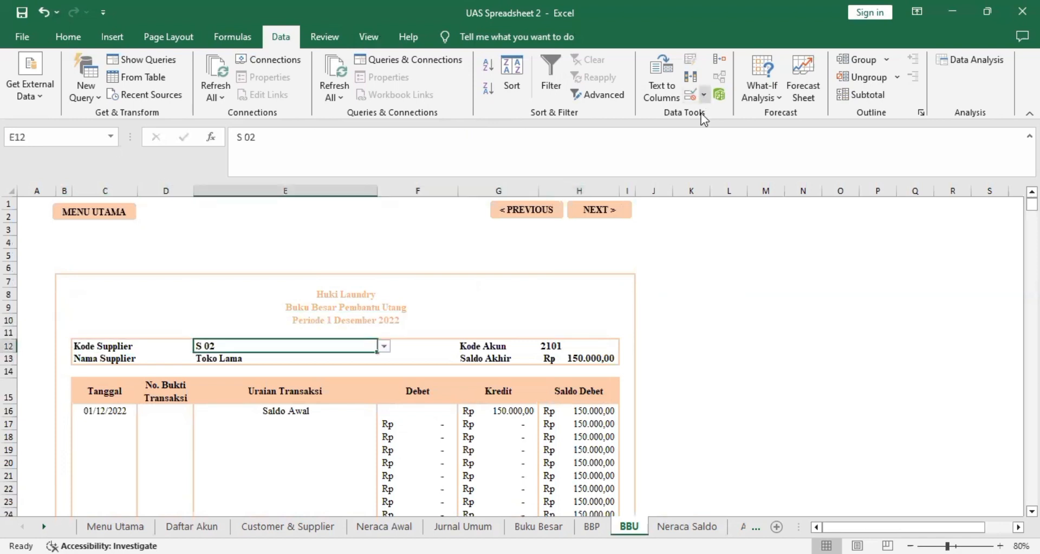
key(alt+a)
key(v)
key(v)
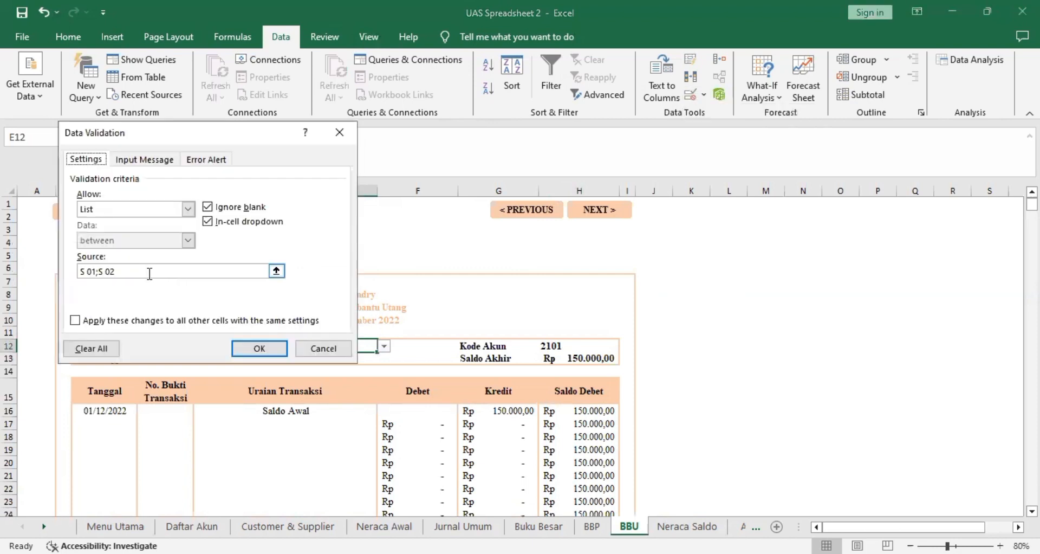
click(258, 349)
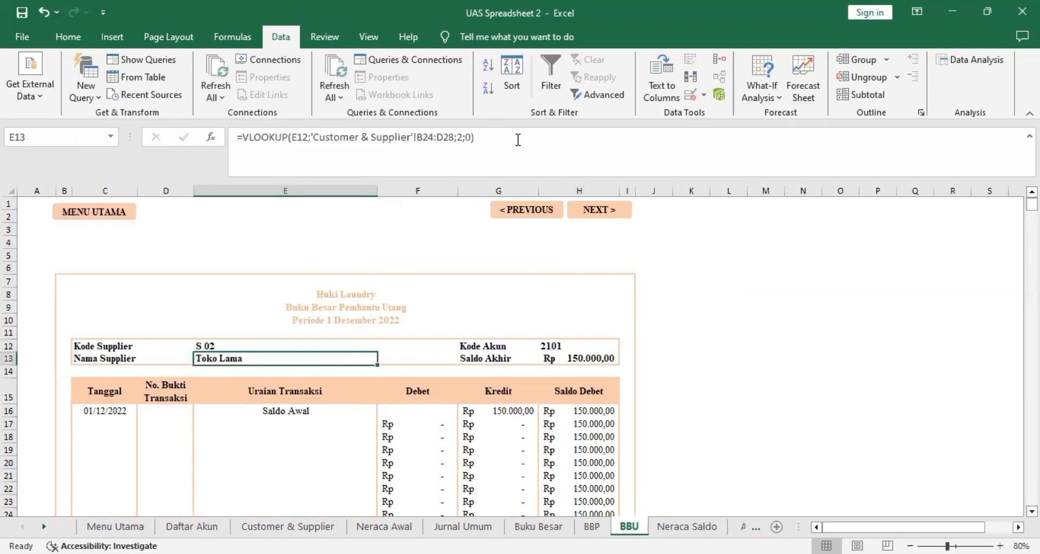
drag(489, 144, 231, 131)
key(Return)
Step: Inspect the BBU account code in H12 and the ending balance reference in H13
key(Up)
key(Up)
key(Right)
key(Right)
key(Right)
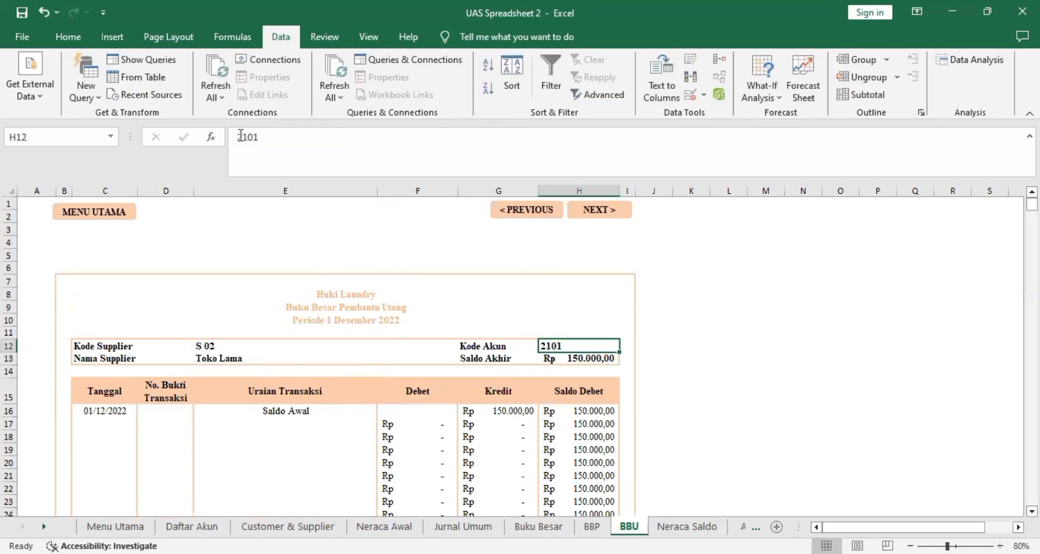
key(Down)
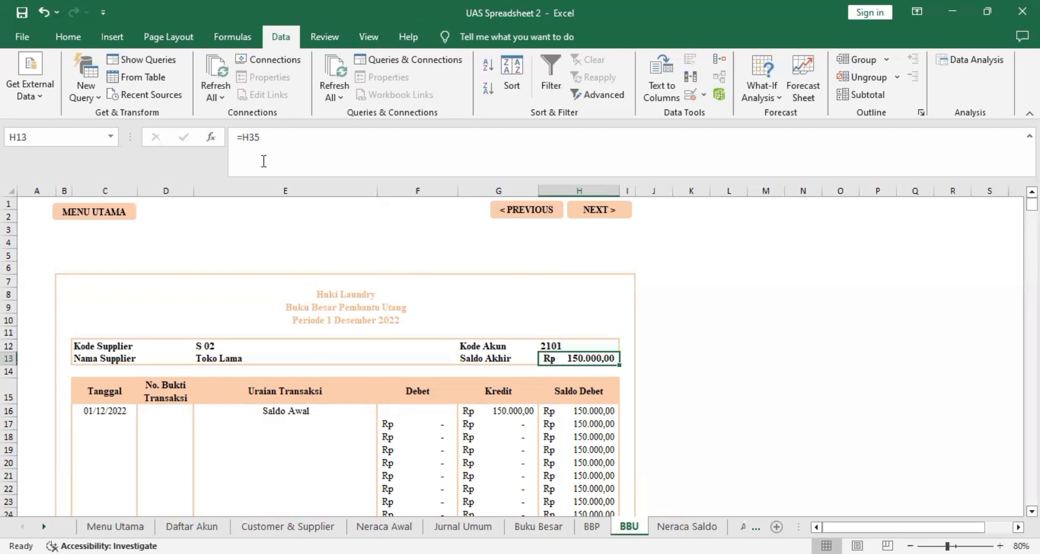
click(295, 158)
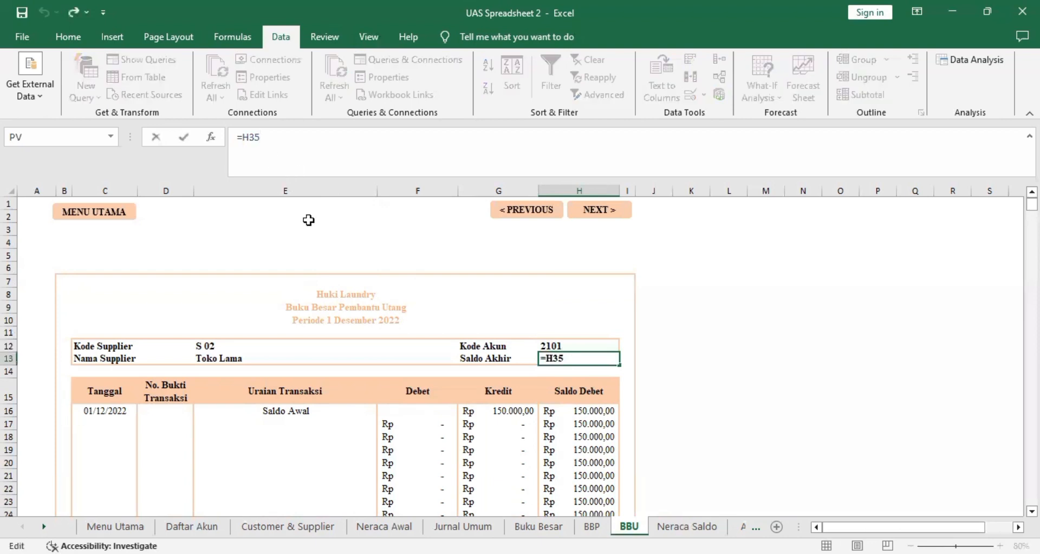
key(Return)
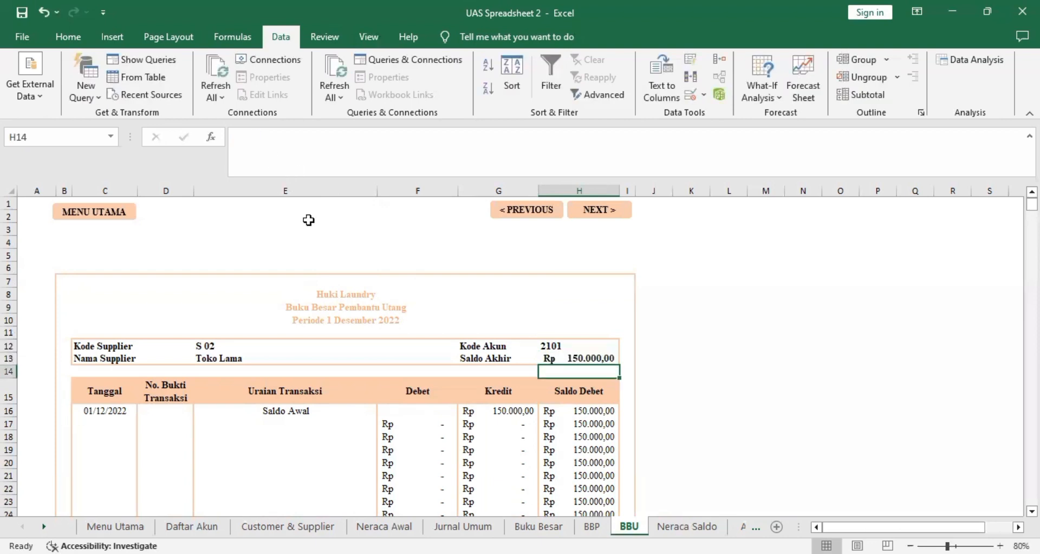
Step: Review the BBU Saldo Awal row 16, including the VLOOKUP for the opening credit in G16 and the balance reference in H16
key(Down)
key(Down)
key(Left)
key(Left)
key(Left)
key(Left)
key(Left)
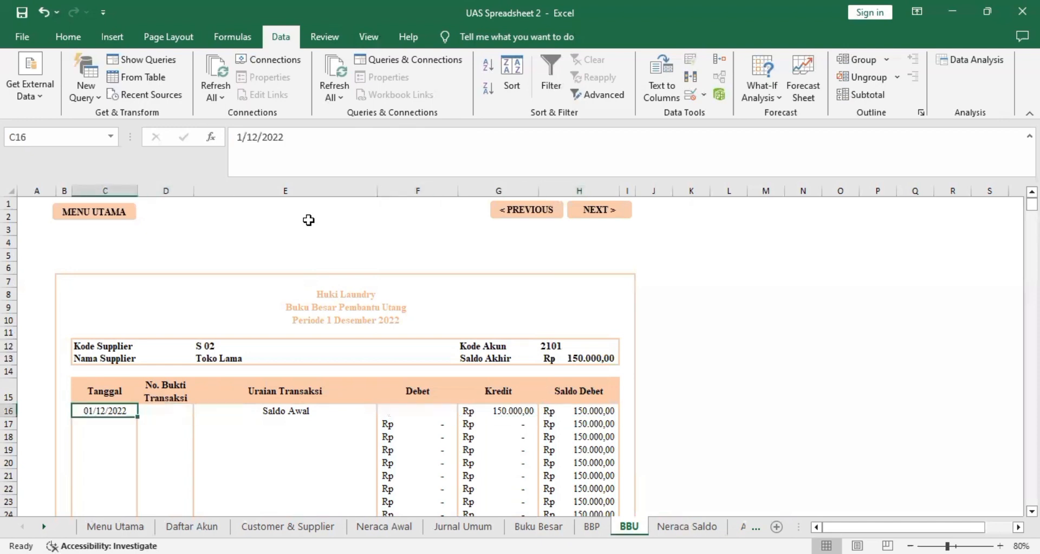
key(Right)
key(Right)
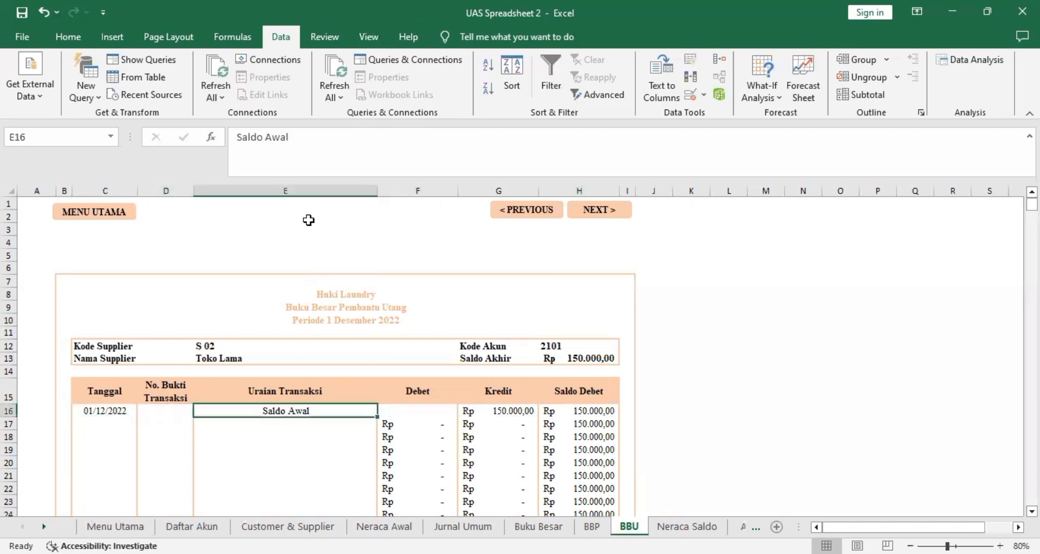
key(Right)
key(Right)
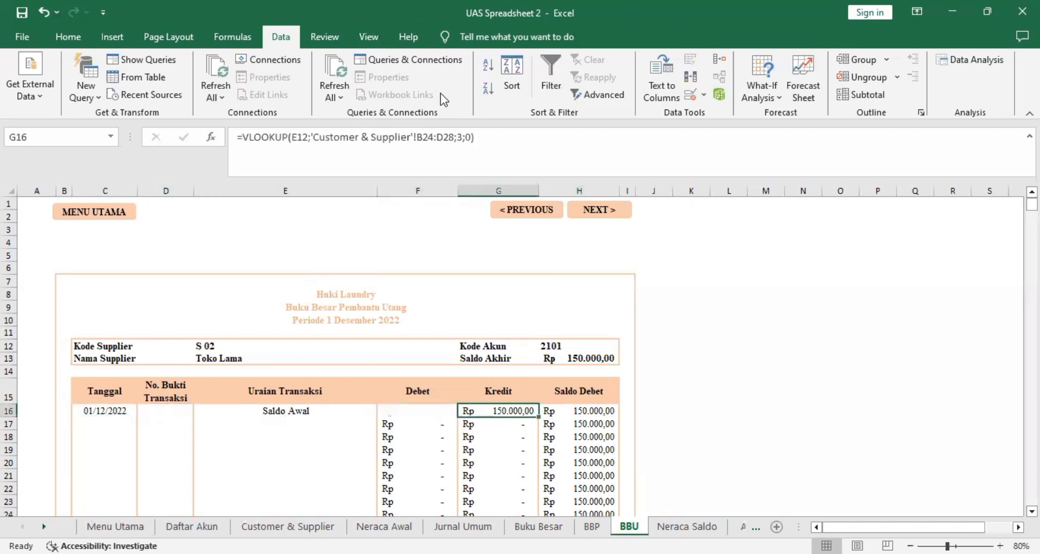
key(Right)
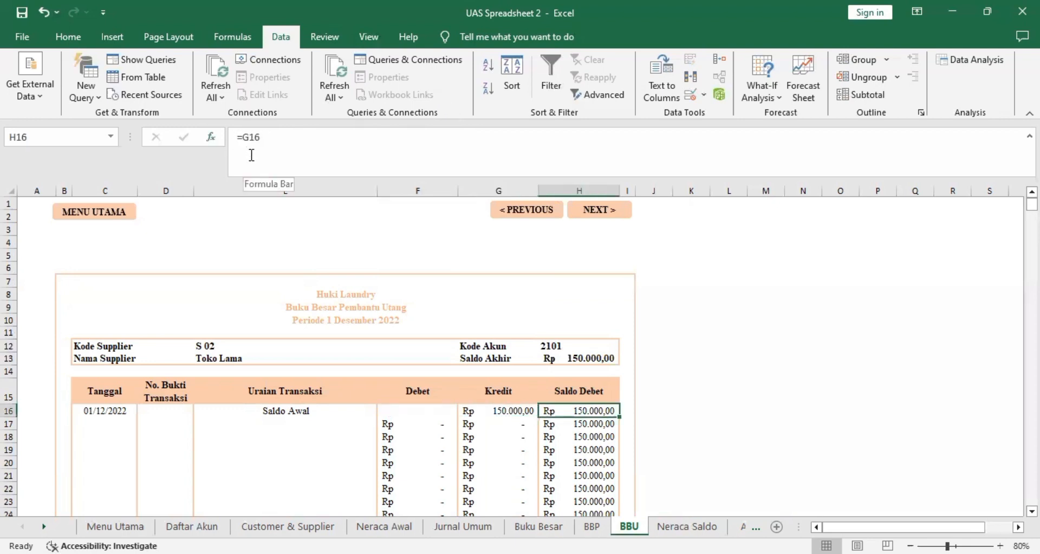
Step: Examine the BBU row 17 IF formulas for the date, voucher number and transaction description in C17:E17
key(Down)
key(Left)
key(Left)
key(Left)
key(Left)
key(Left)
click(392, 138)
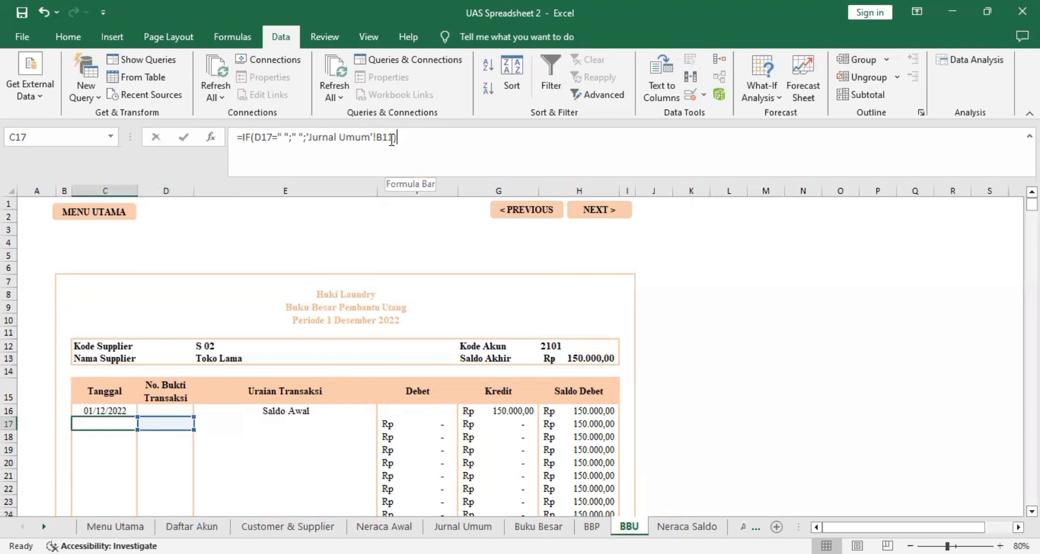
drag(392, 139, 236, 137)
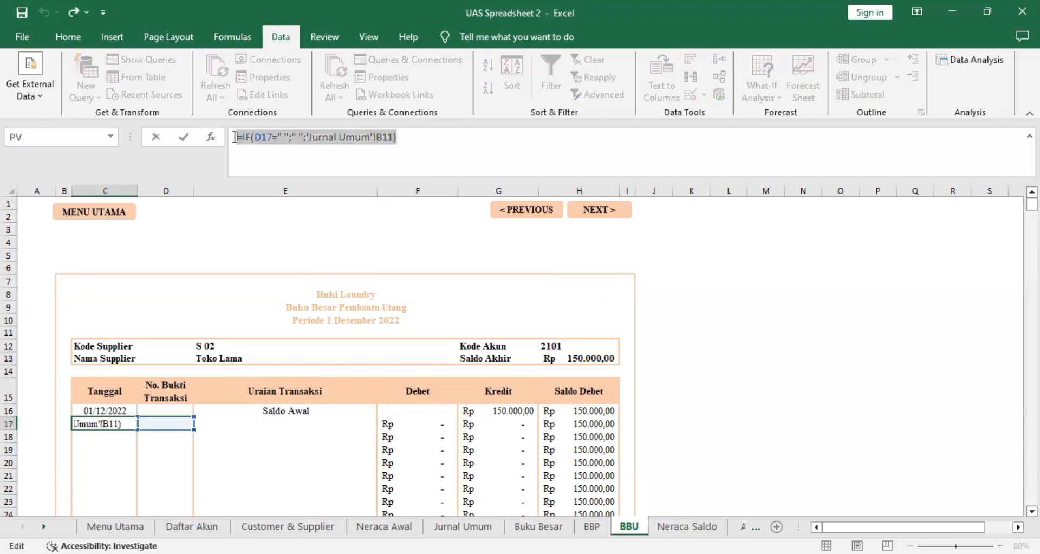
key(Tab)
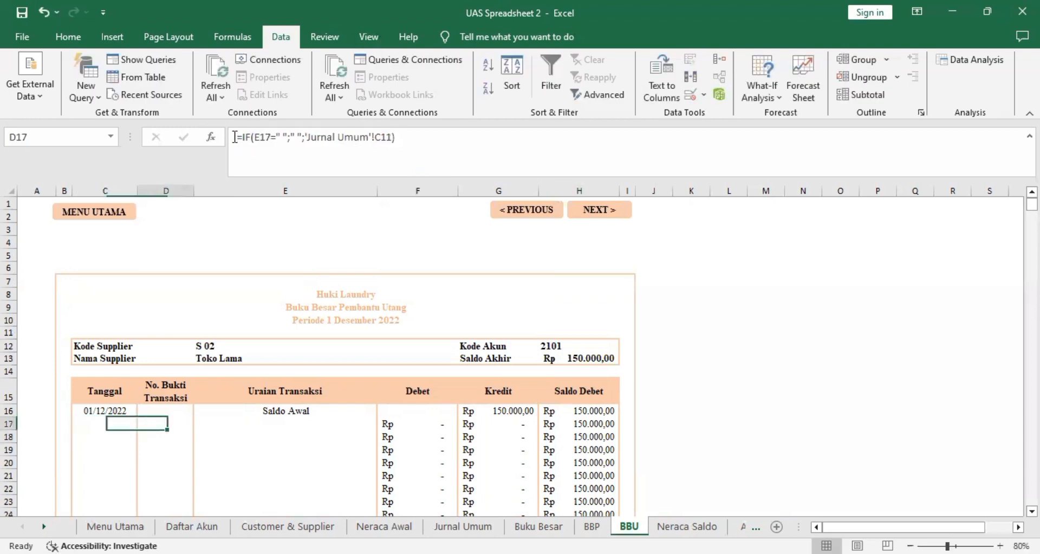
key(Right)
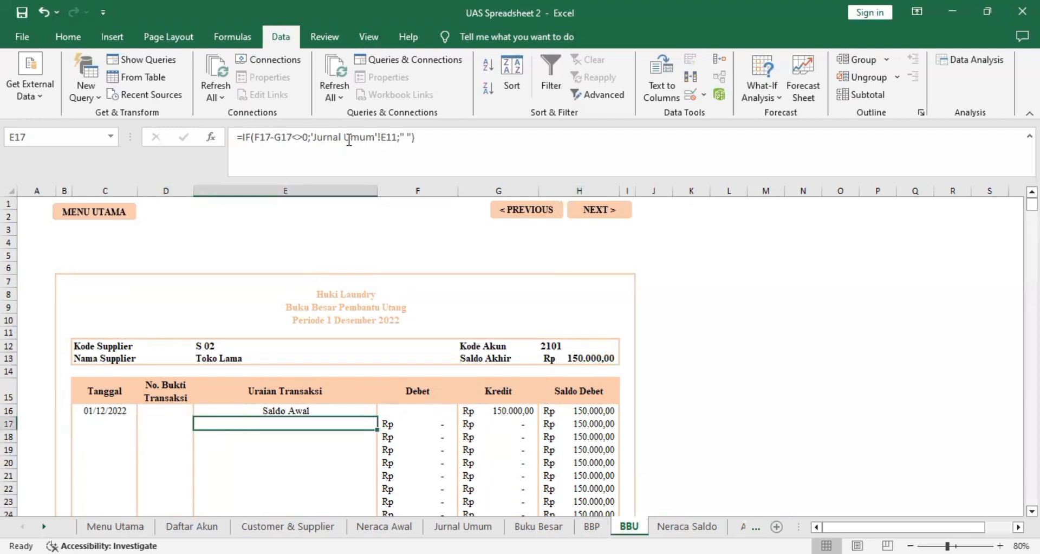
Step: Examine the BBU row 17 IF formulas for debit and credit in F17:G17 and the running balance formula in H17
click(426, 138)
key(Tab)
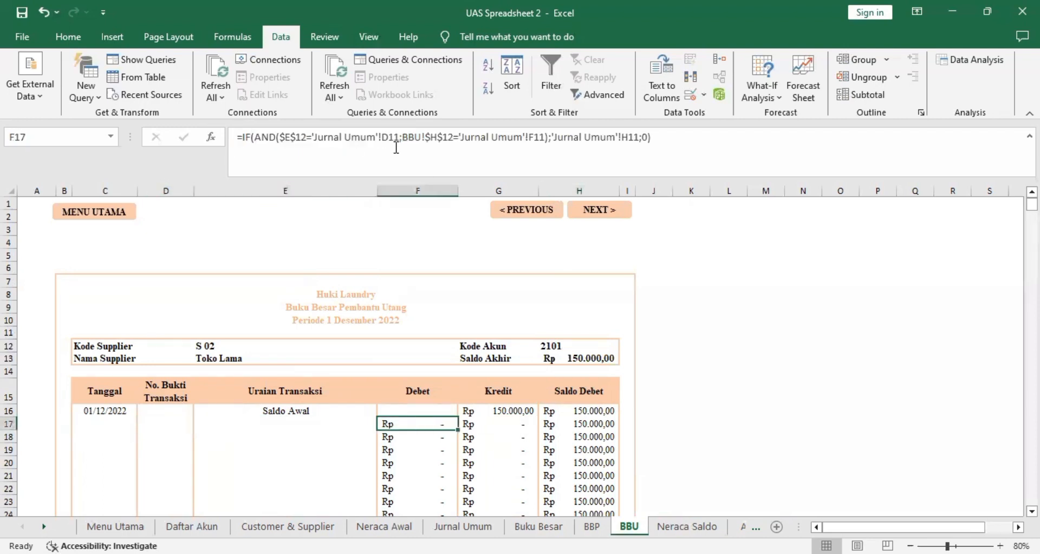
key(Right)
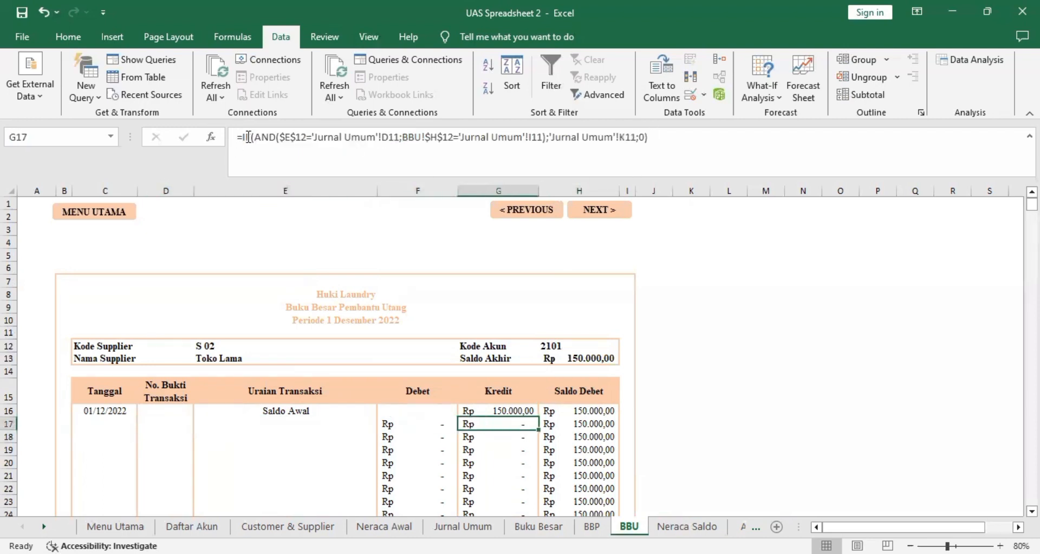
click(249, 137)
key(Tab)
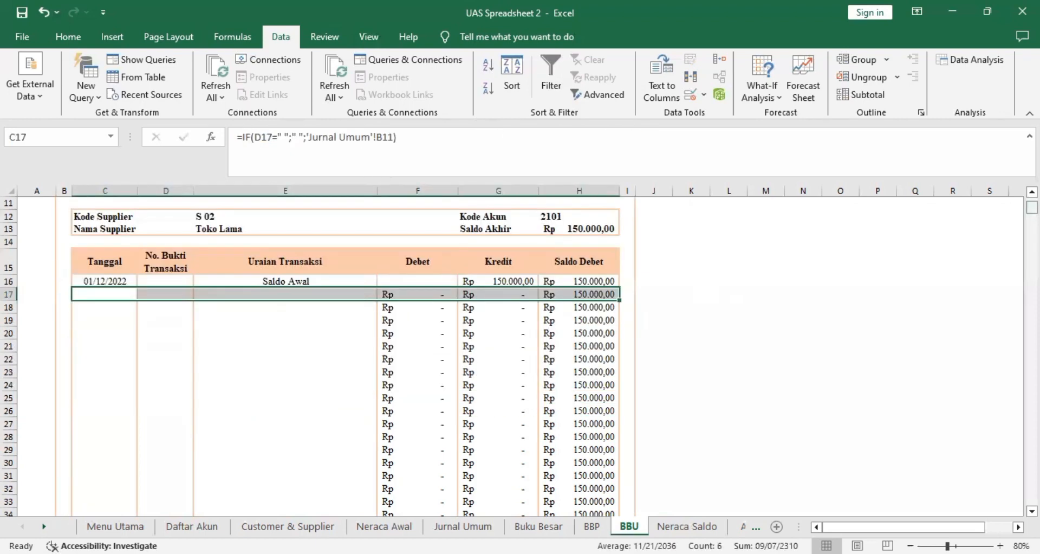
Step: Review the SUM formulas in the BBU Total row for the debit and credit columns, F36 and G36
scroll(464, 367, down, 5)
drag(417, 383, 420, 357)
double_click(419, 358)
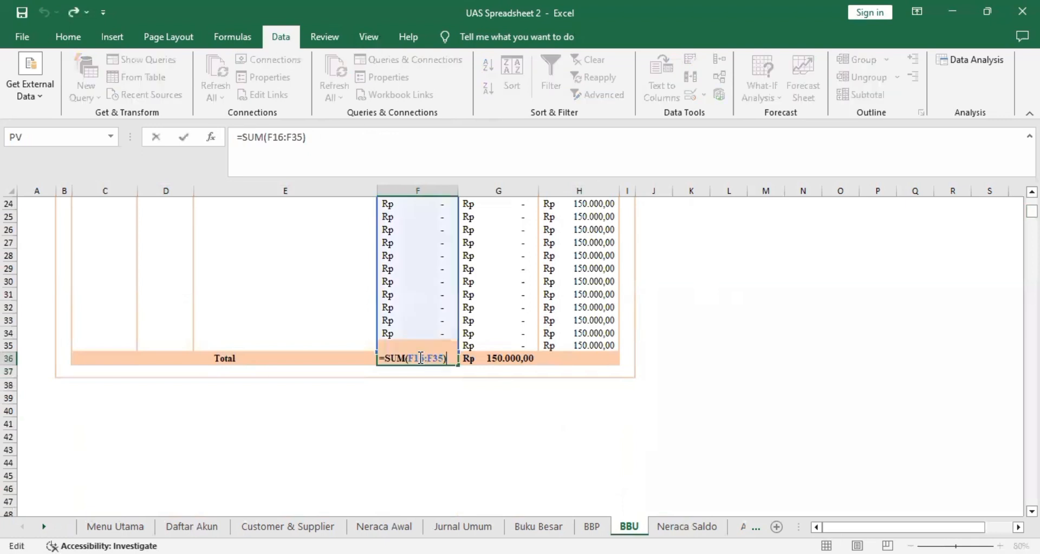
key(Tab)
drag(1032, 211, 1031, 209)
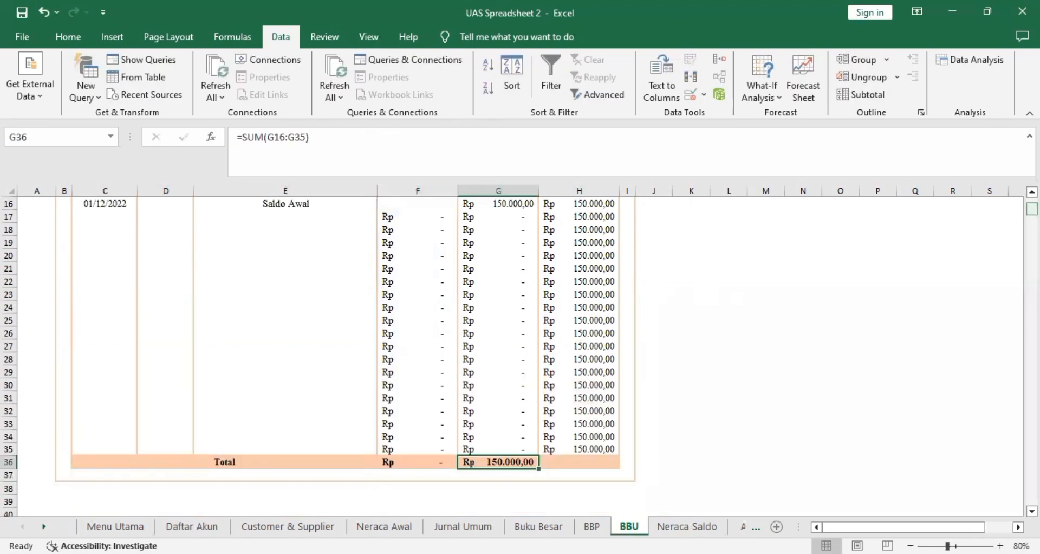
key(F2)
key(Return)
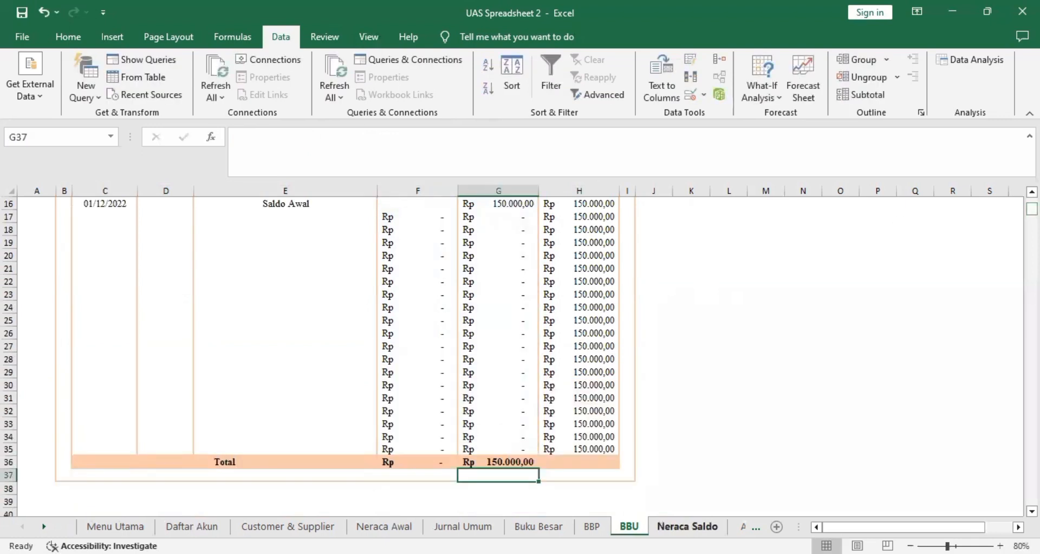
Step: On the Neraca Saldo sheet, inspect the Cek Saldo IF formula in D6 and the period heading formula in B11
key(ctrl+Page_Down)
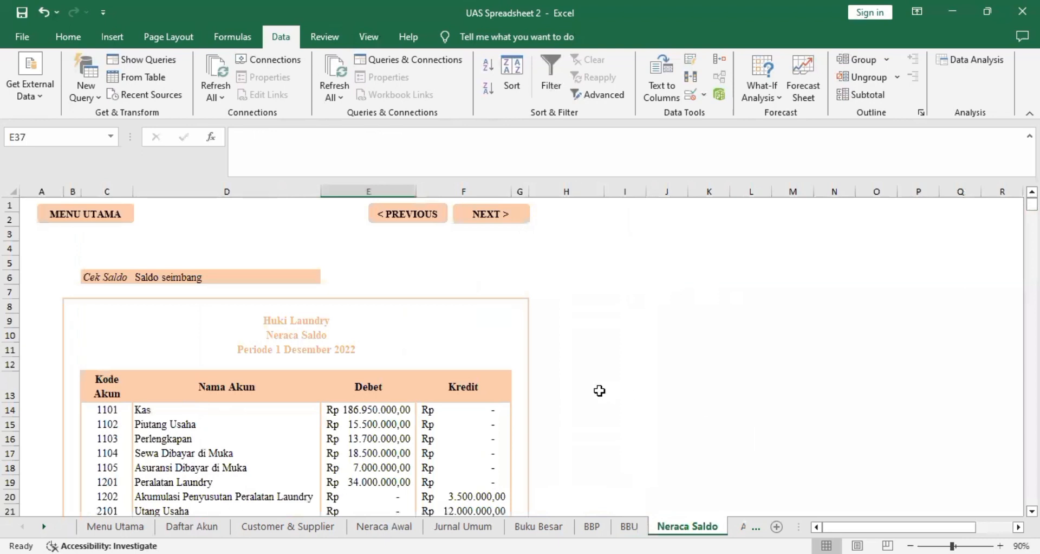
click(214, 273)
click(514, 142)
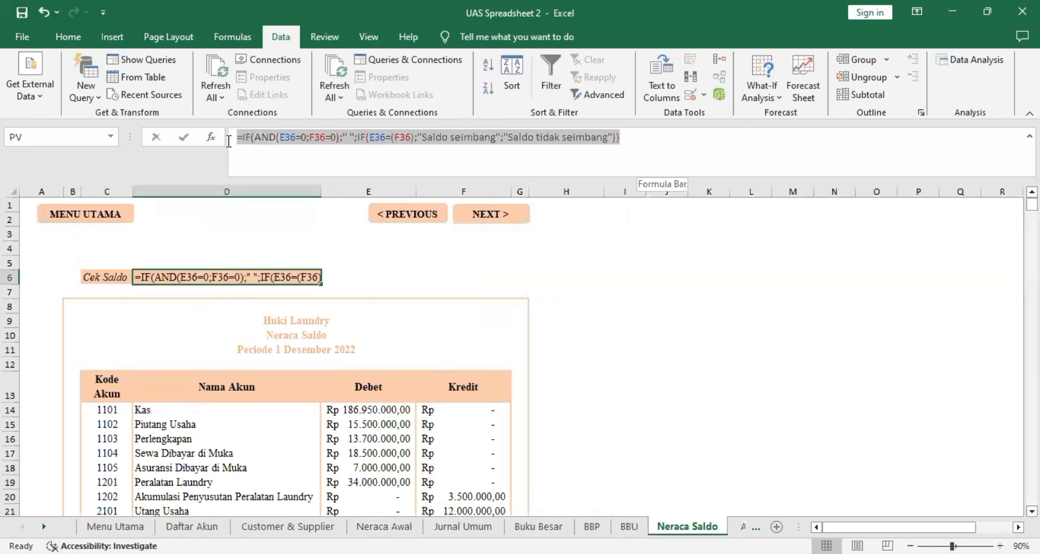
click(408, 320)
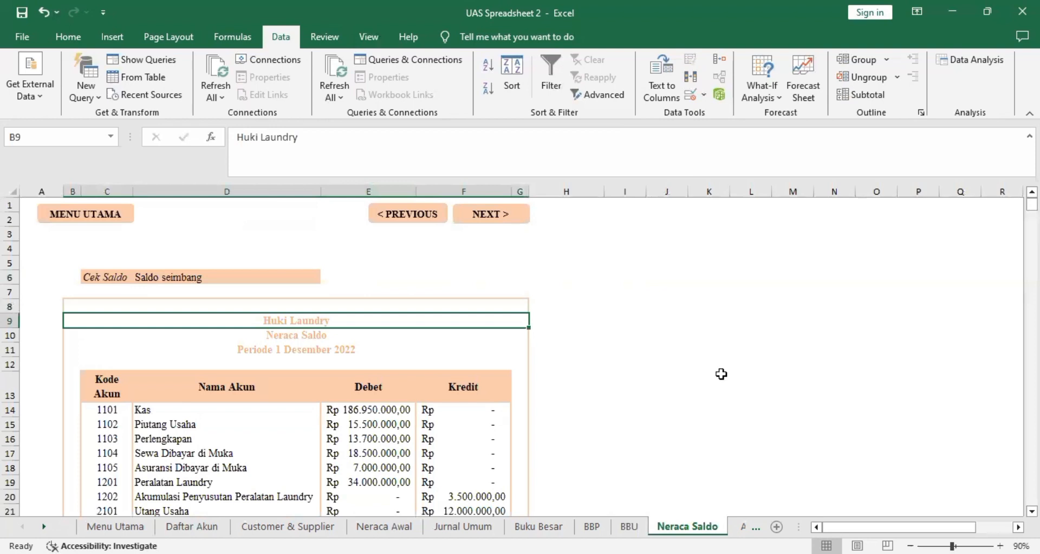
click(460, 350)
drag(514, 155, 243, 124)
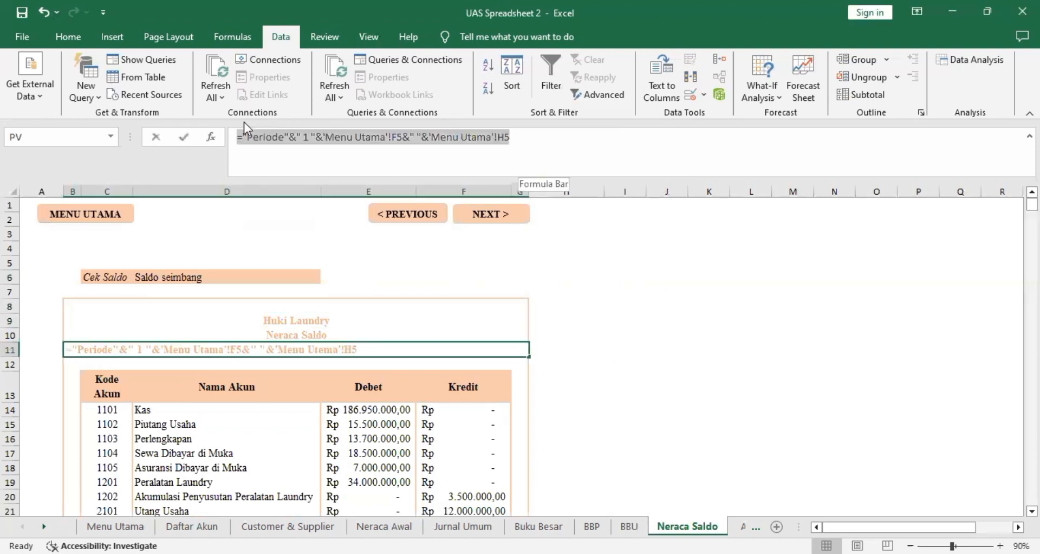
key(Return)
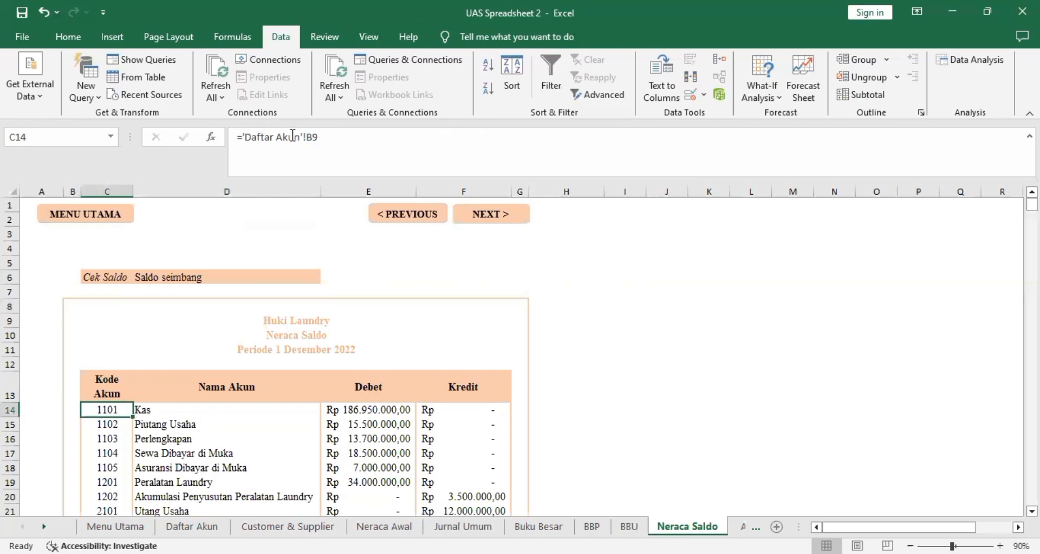
Step: Inspect the Neraca Saldo account code reference in C14 and the VLOOKUP for the account name in D14
drag(299, 139, 244, 138)
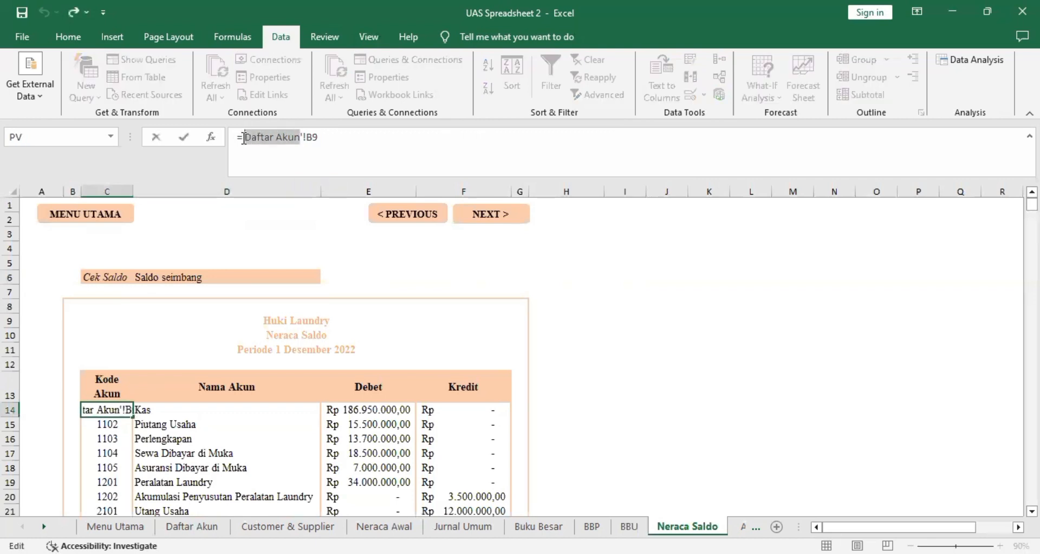
key(Escape)
key(Right)
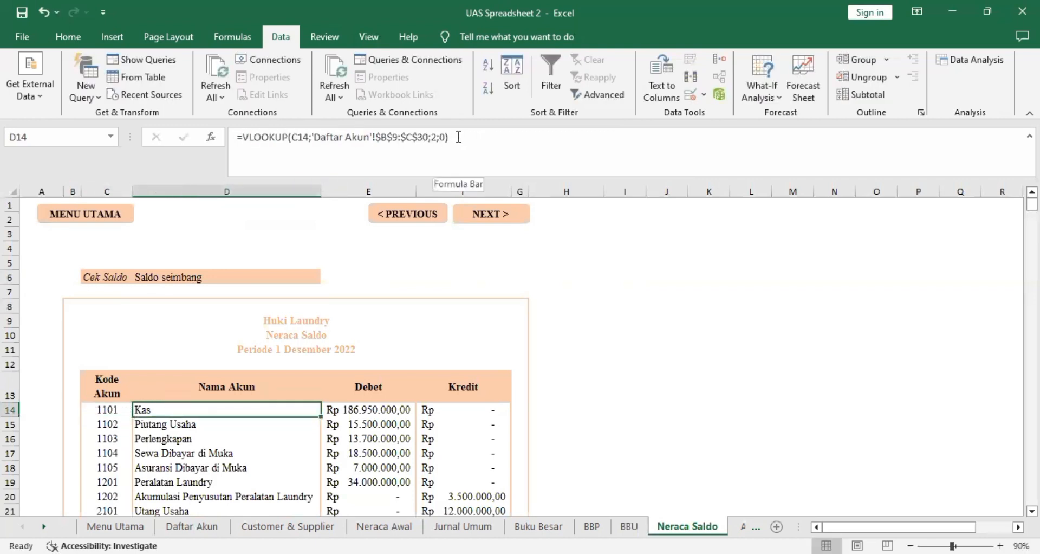
drag(458, 137, 228, 140)
key(Return)
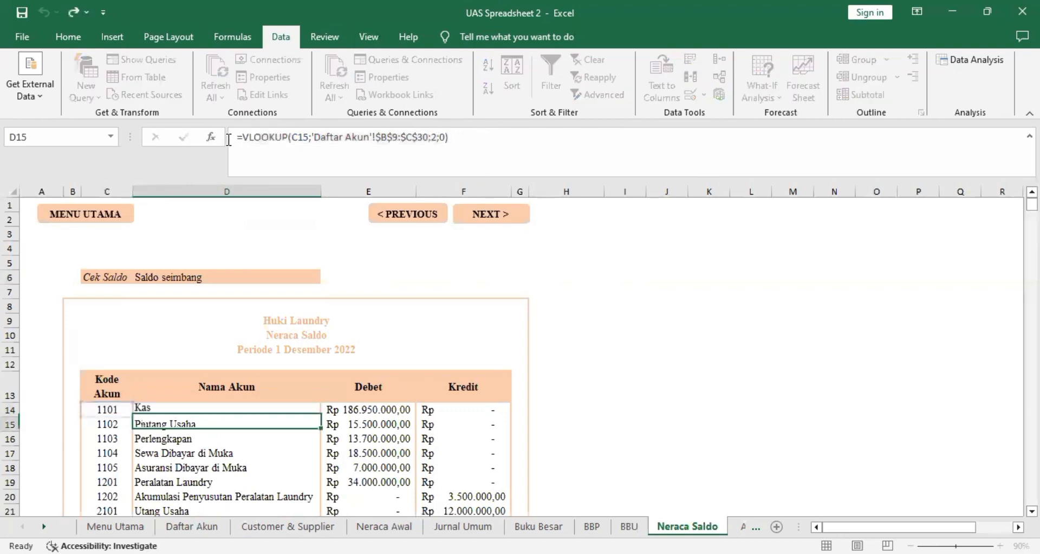
key(Up)
Step: Examine the Neraca Saldo debit and credit formulas in E14:F14 and fill the row 14 formulas down to row 18
key(Right)
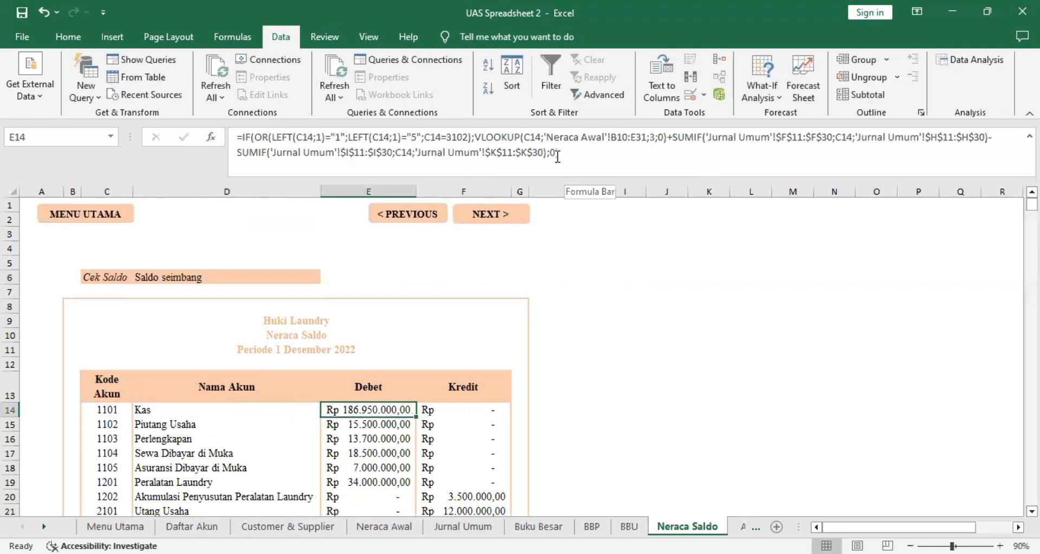
drag(557, 156, 221, 143)
key(Return)
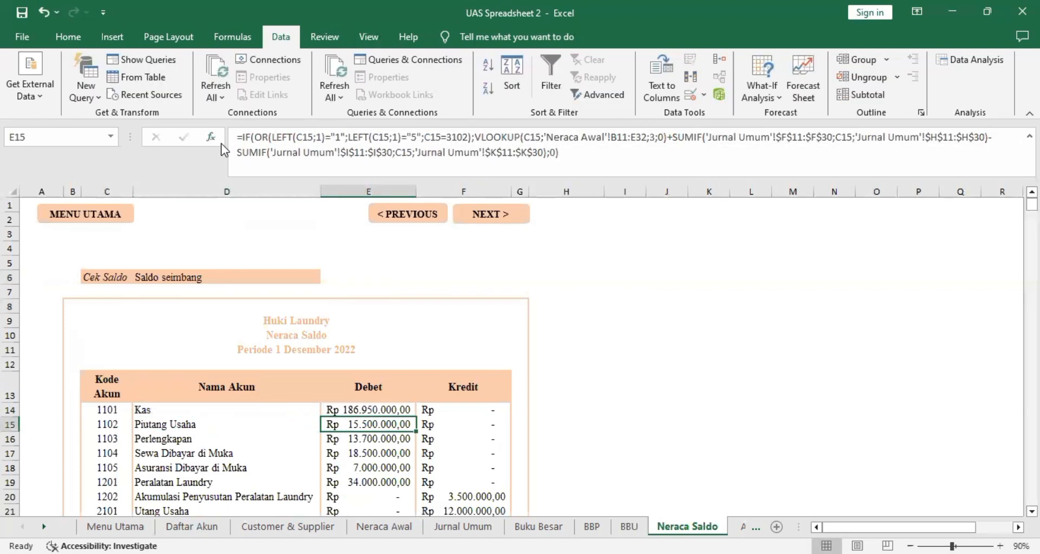
key(Up)
key(Right)
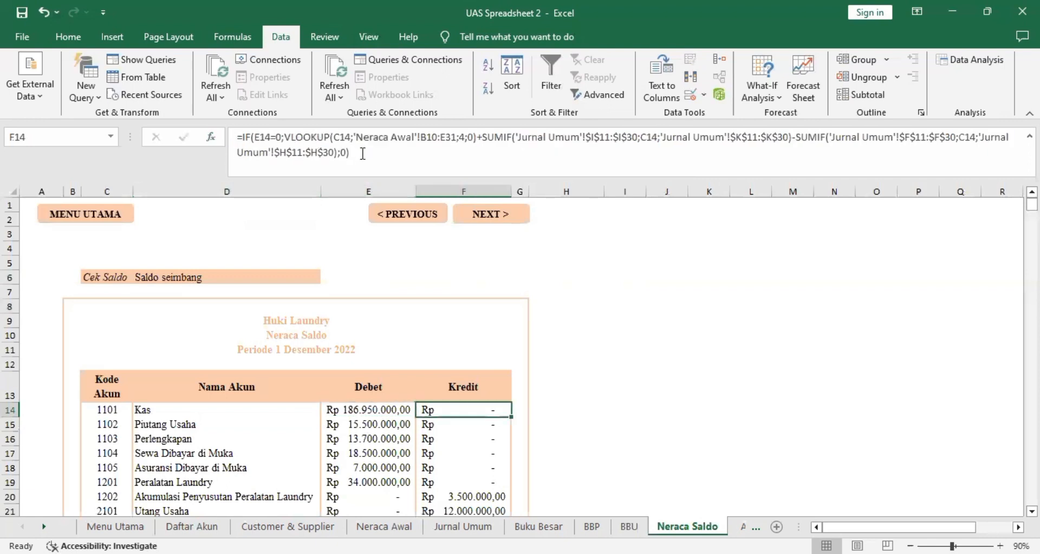
drag(363, 154, 237, 137)
key(Return)
drag(106, 409, 498, 479)
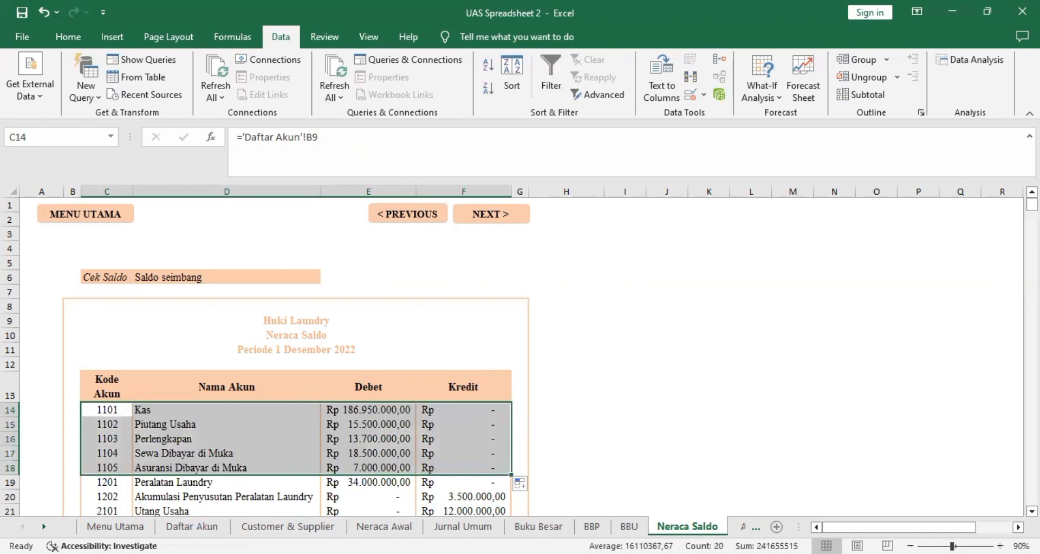
Step: Review the Neraca Saldo SUM totals in E36:F36 and the Cek Saldo cell D6 that compares them
scroll(337, 343, down, 8)
click(366, 350)
double_click(366, 349)
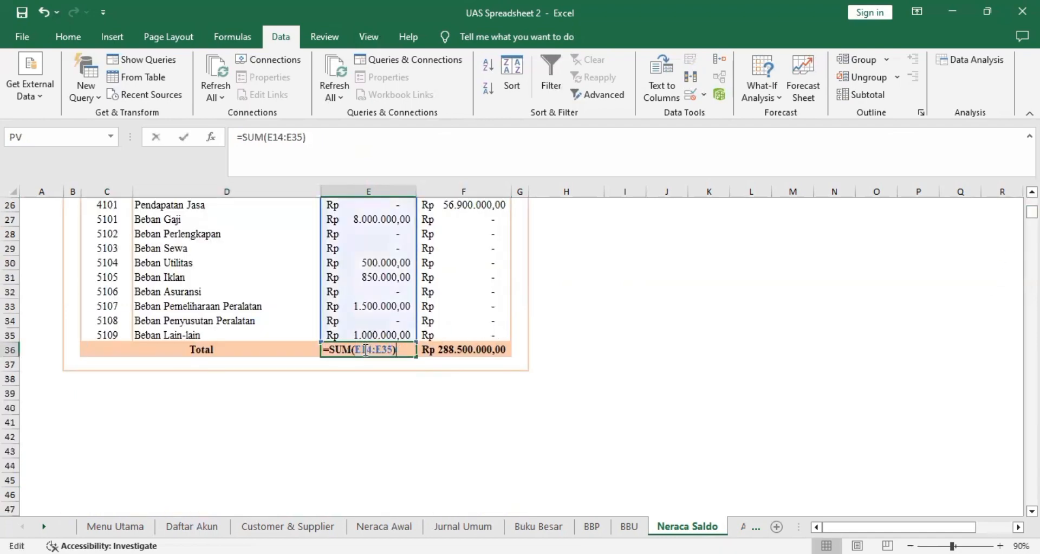
key(Tab)
scroll(499, 254, up, 9)
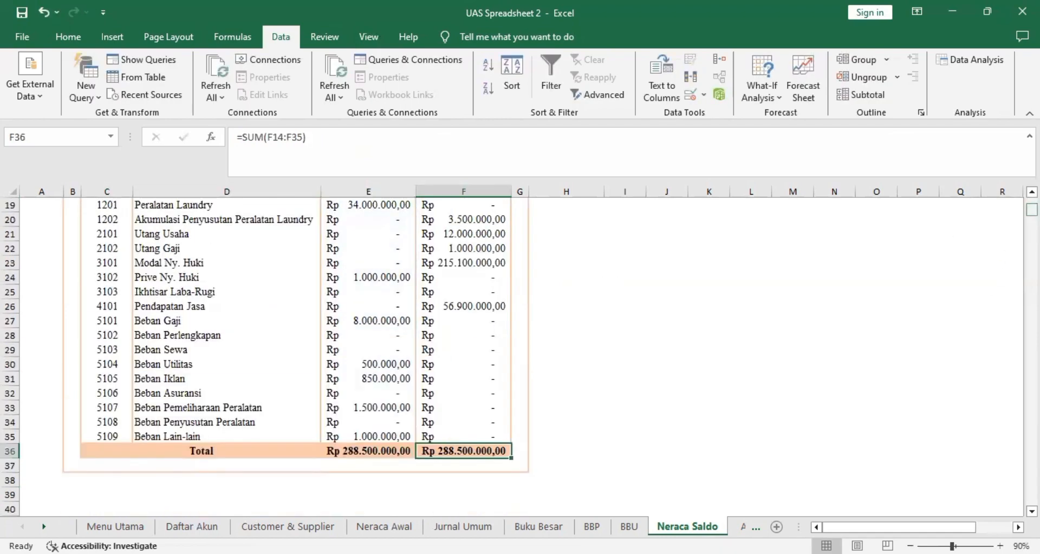
click(193, 274)
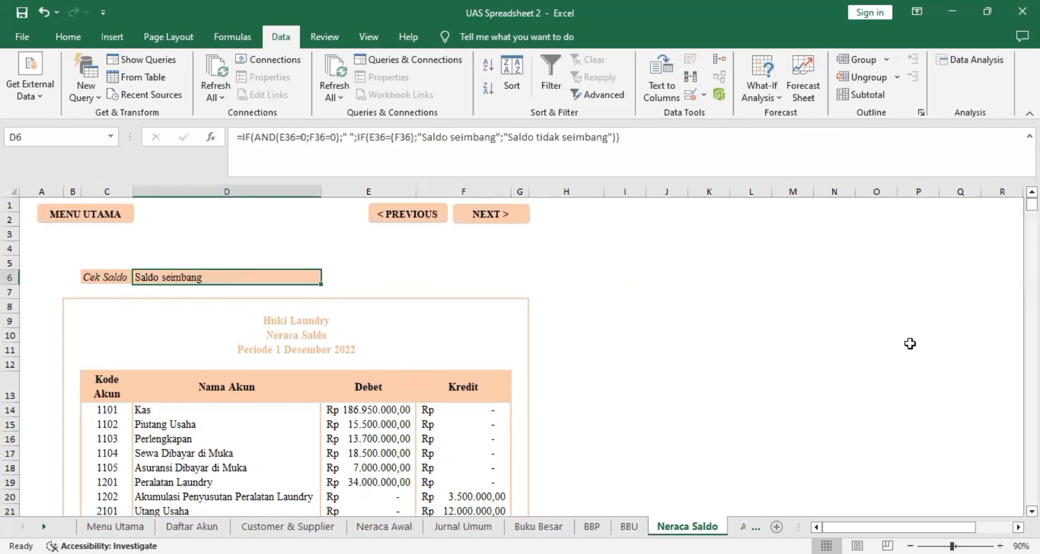
Step: Go past Ayat Jurnal Penyesuaian to the Neraca Saldo Stlh Penyesuaian sheet and inspect its Cek Saldo formula in D6
key(ctrl+Page_Down)
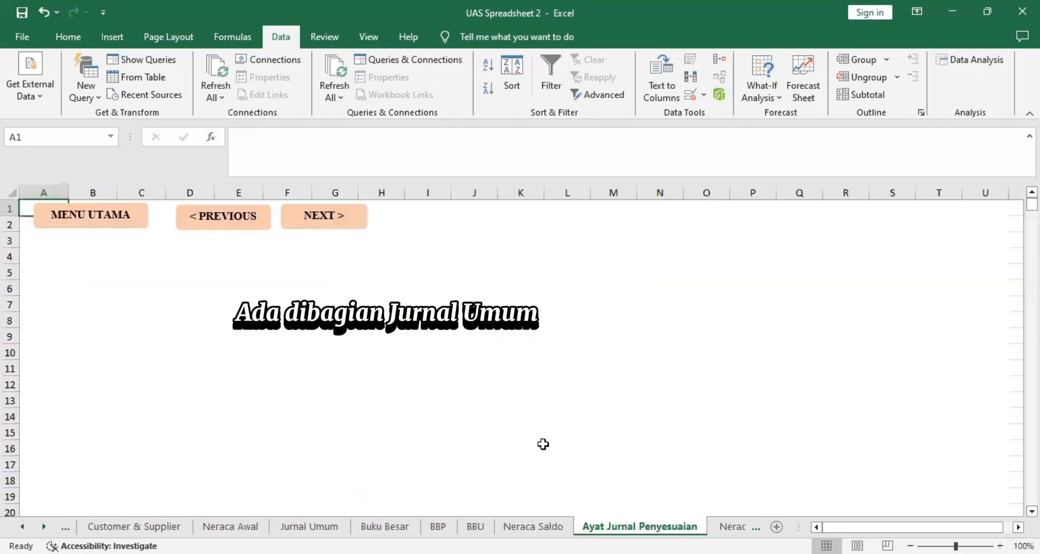
key(ctrl+Page_Down)
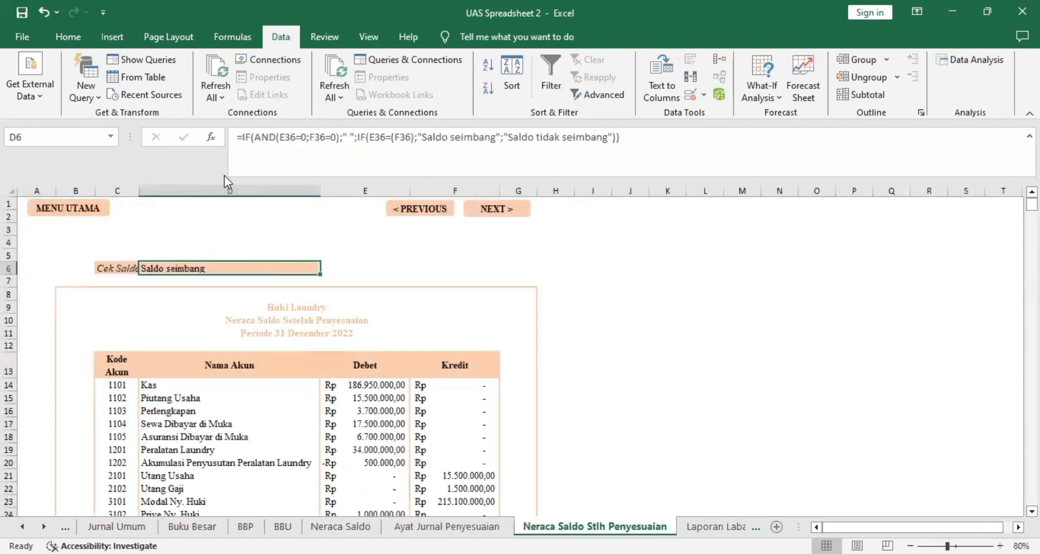
drag(237, 138, 622, 141)
key(Return)
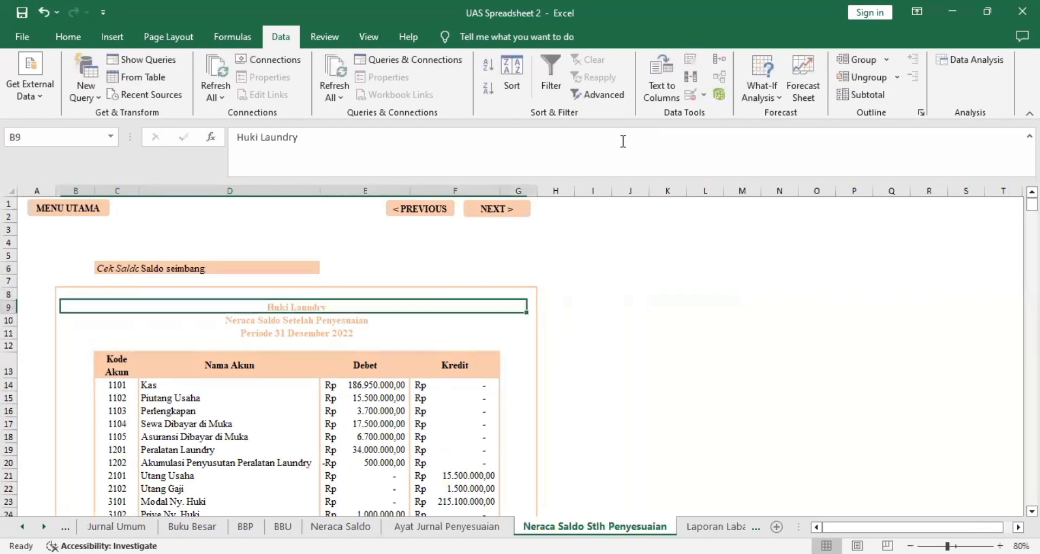
Step: Inspect the period heading formula in B11 of the adjusted trial balance
key(Down)
key(Down)
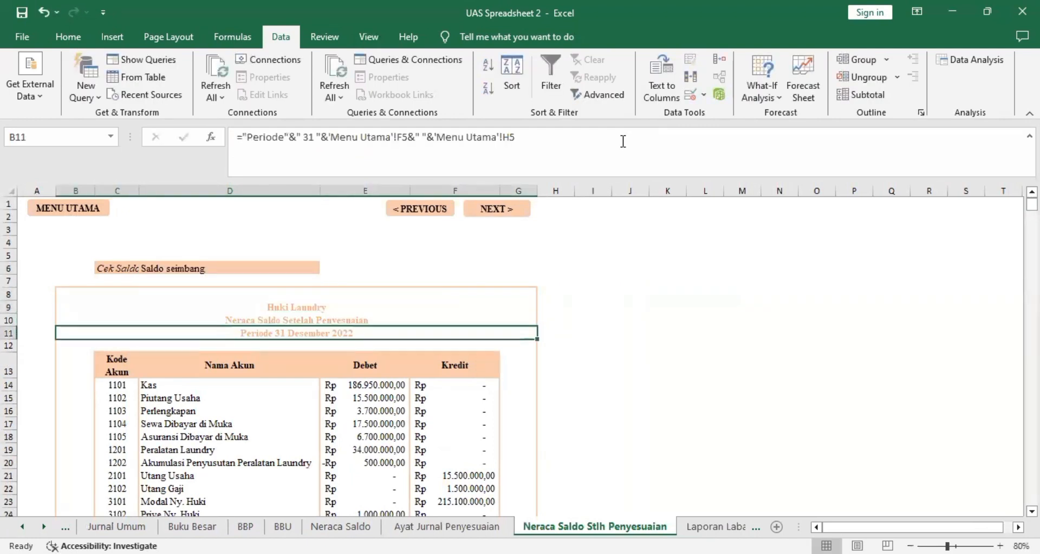
drag(515, 137, 225, 135)
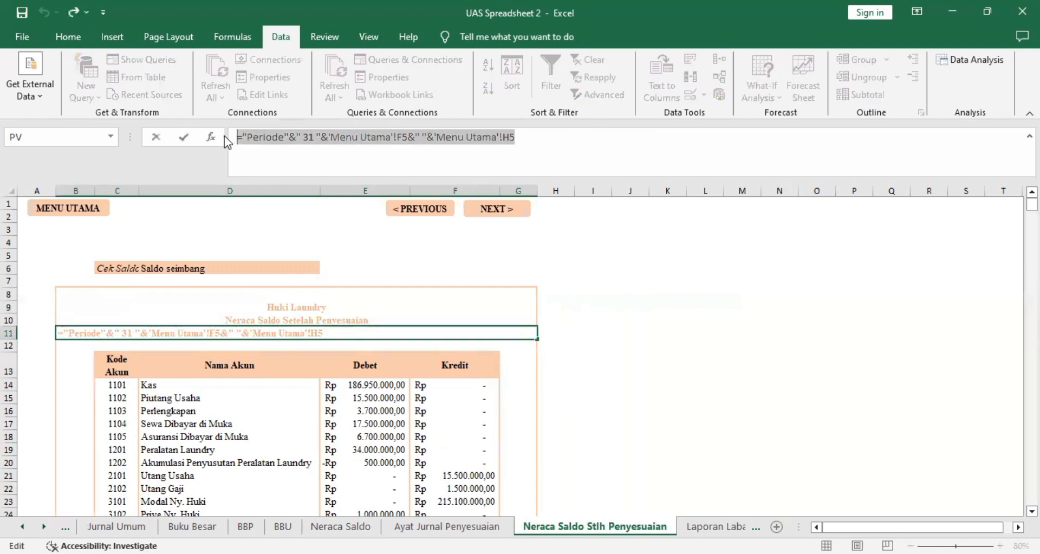
key(Escape)
Step: Inspect the adjusted trial balance's account code reference in C14 and the VLOOKUP for the account name in D14
key(Down)
key(Down)
key(Down)
key(Right)
key(Right)
key(Left)
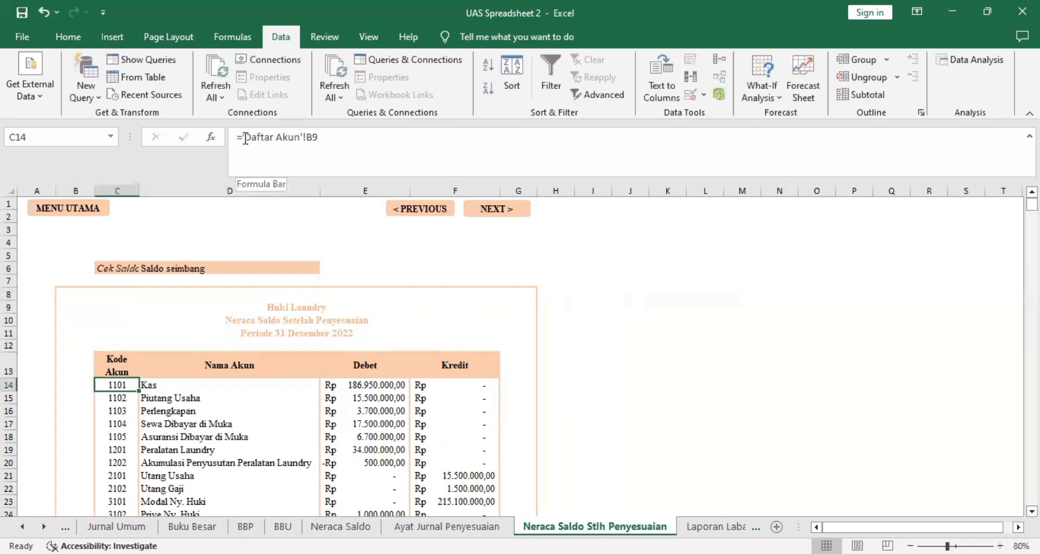
drag(244, 137, 300, 141)
key(Escape)
key(Right)
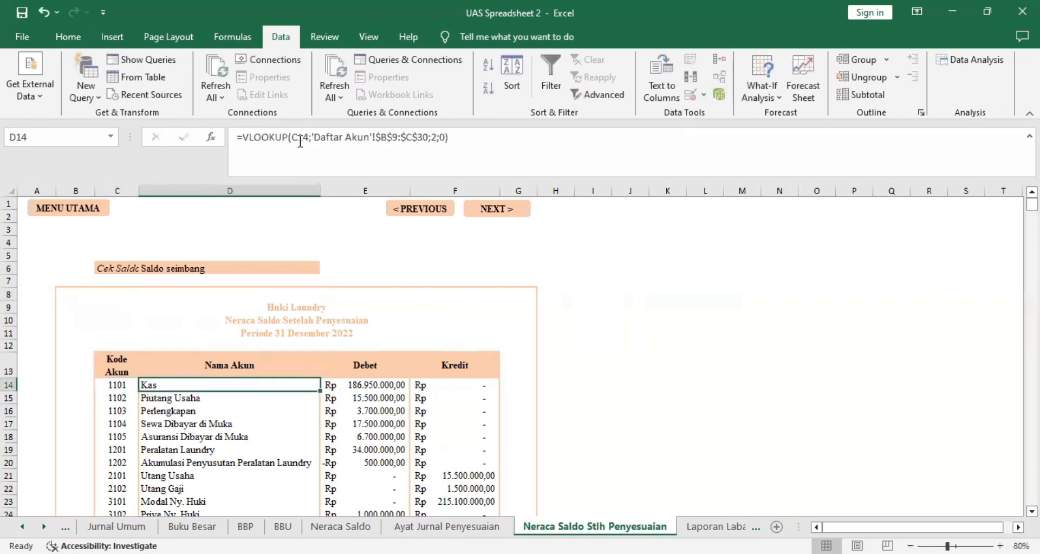
drag(236, 137, 525, 155)
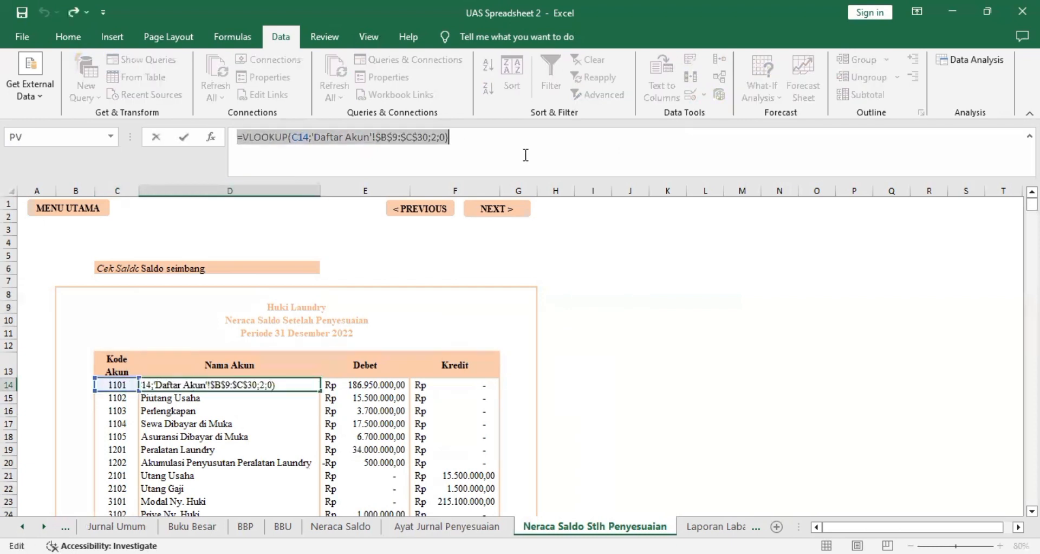
key(Escape)
Step: Examine the adjusted trial balance's debit and credit formulas in E14 and F14, and select the formula row C14:F14
key(Right)
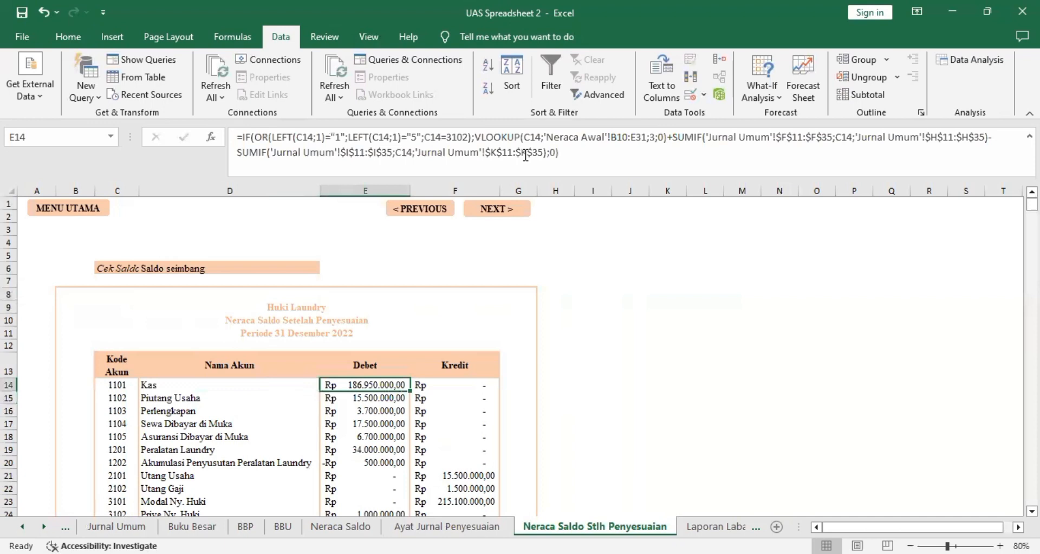
click(567, 155)
key(Return)
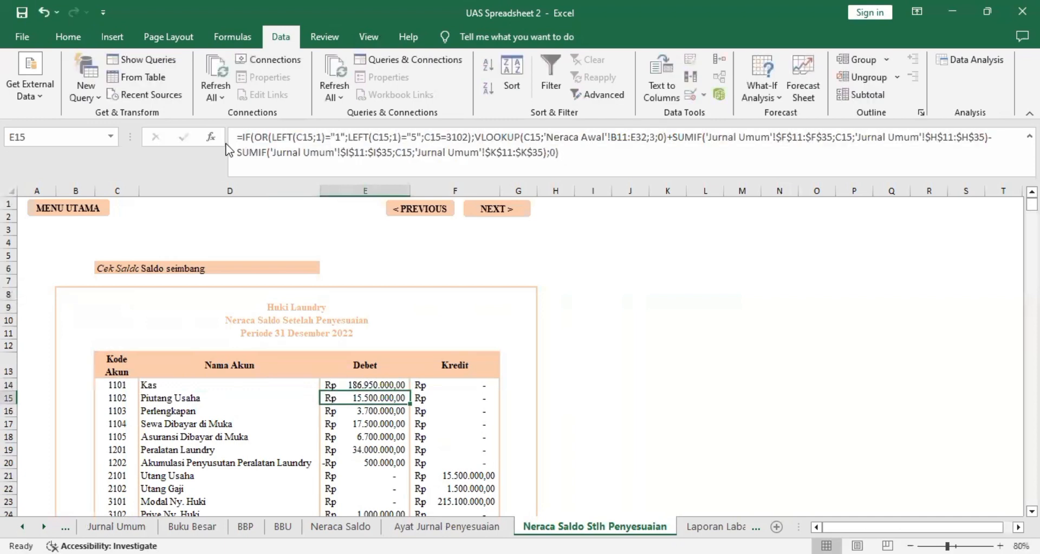
key(Up)
key(Right)
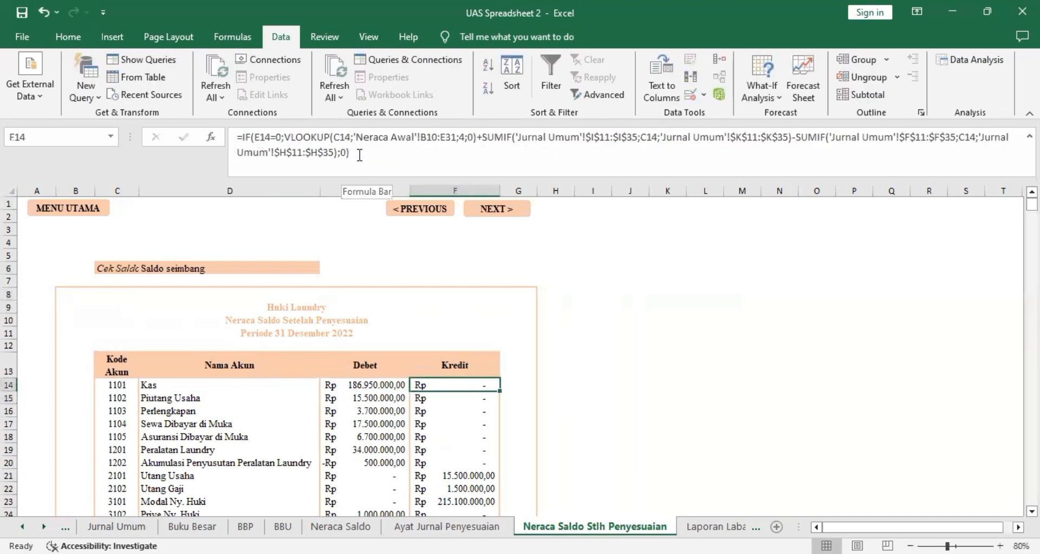
click(349, 155)
drag(117, 385, 462, 387)
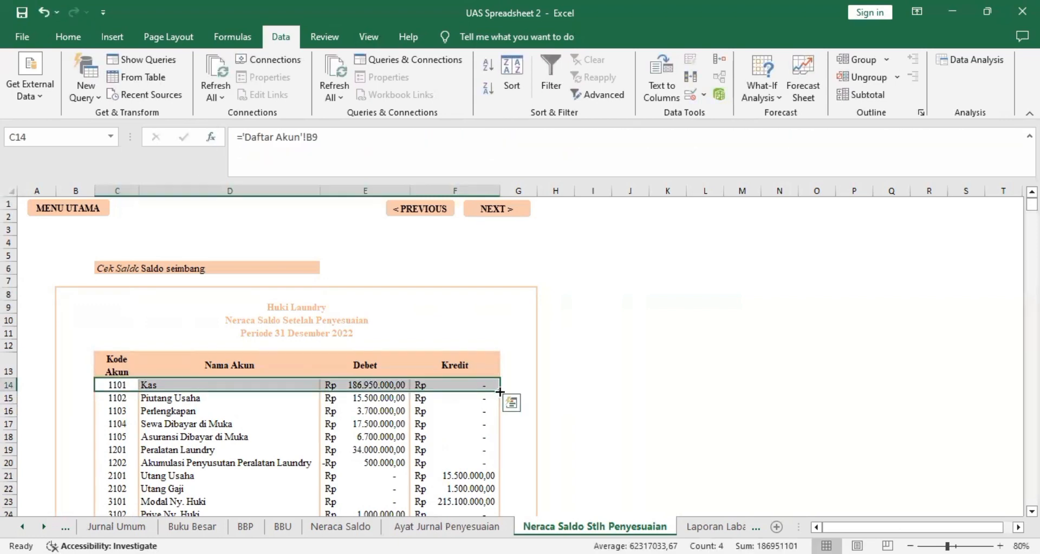
Step: Review the Total row formulas for debit and credit in E36 and F36 of the adjusted trial balance
scroll(444, 286, down, 9)
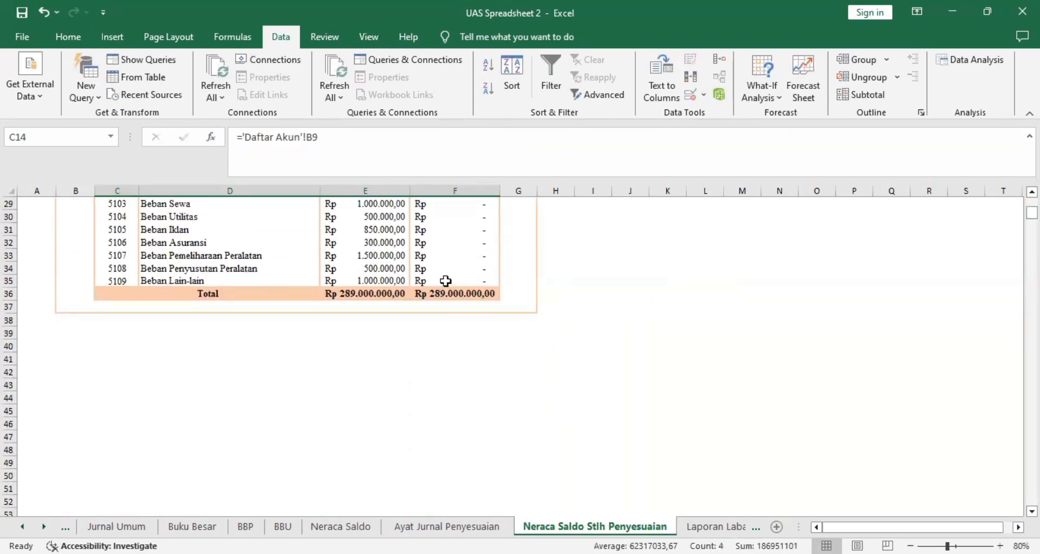
click(446, 280)
click(400, 292)
scroll(400, 293, up, 3)
key(Right)
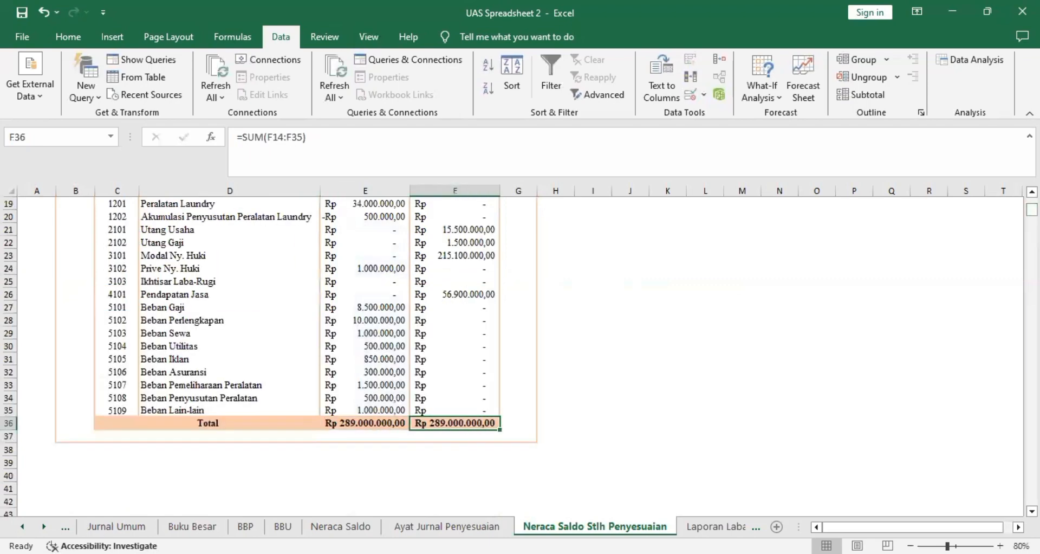
Step: Go to the Laporan Laba-Rugi sheet and inspect its heading rows down to the period formula in C9
drag(1032, 210, 1032, 204)
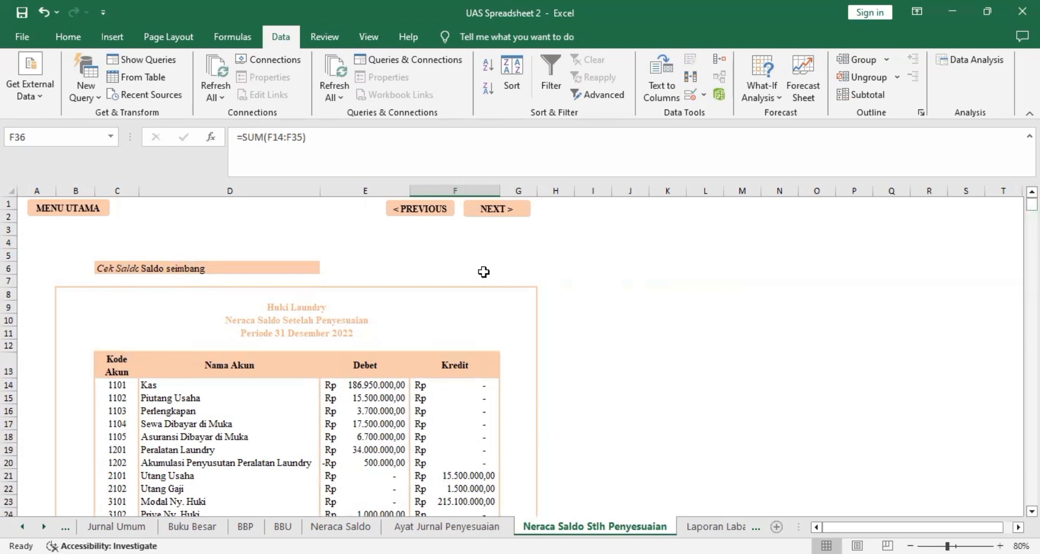
click(495, 214)
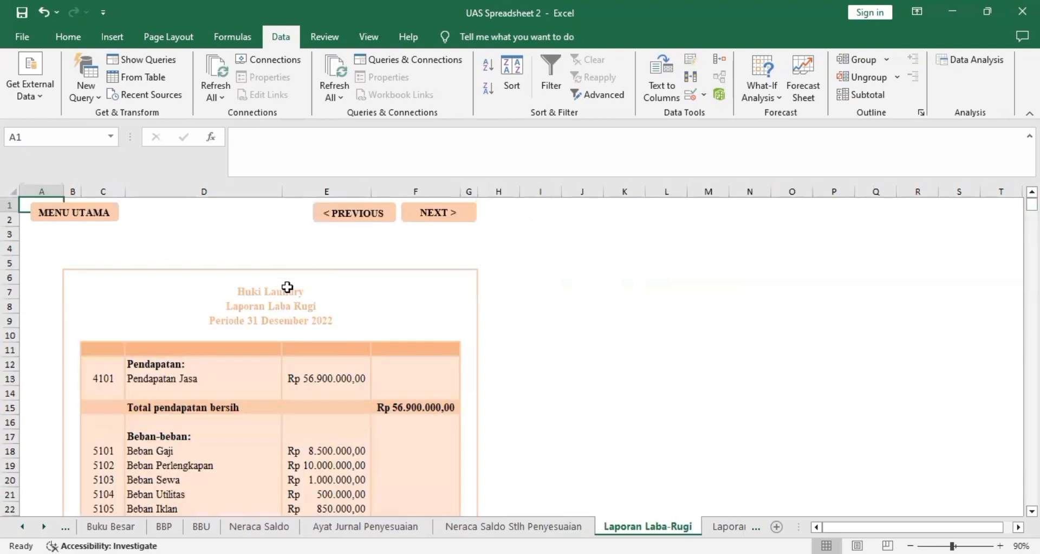
click(280, 291)
key(Down)
key(Down)
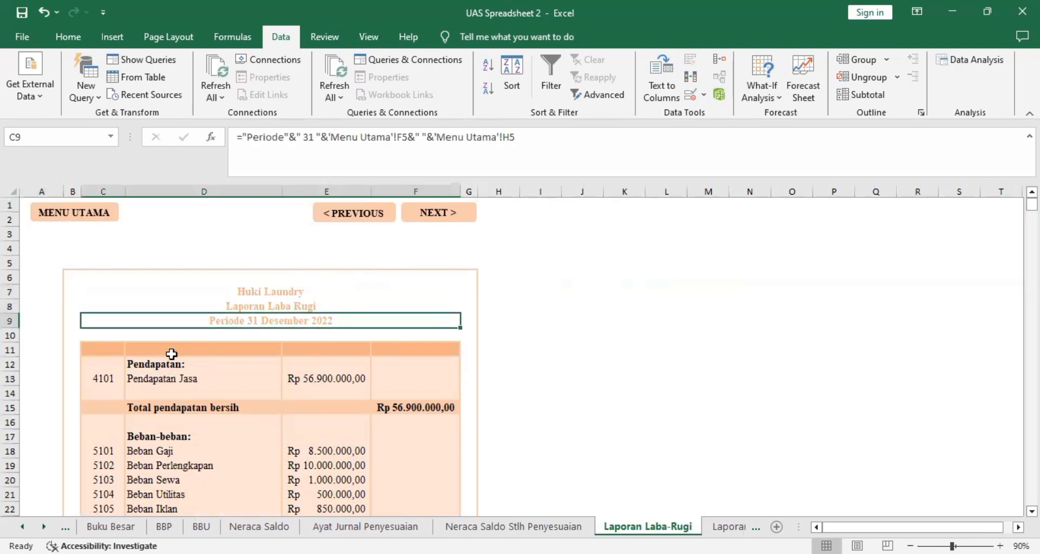
Step: Review the data validation list settings of the revenue account code in C13 on the income statement
click(98, 382)
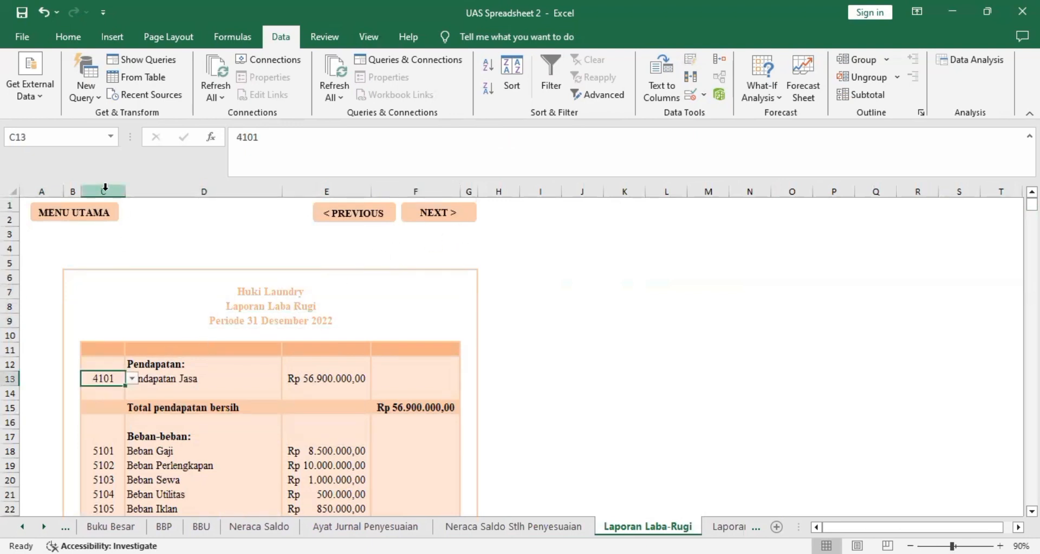
click(103, 191)
click(106, 380)
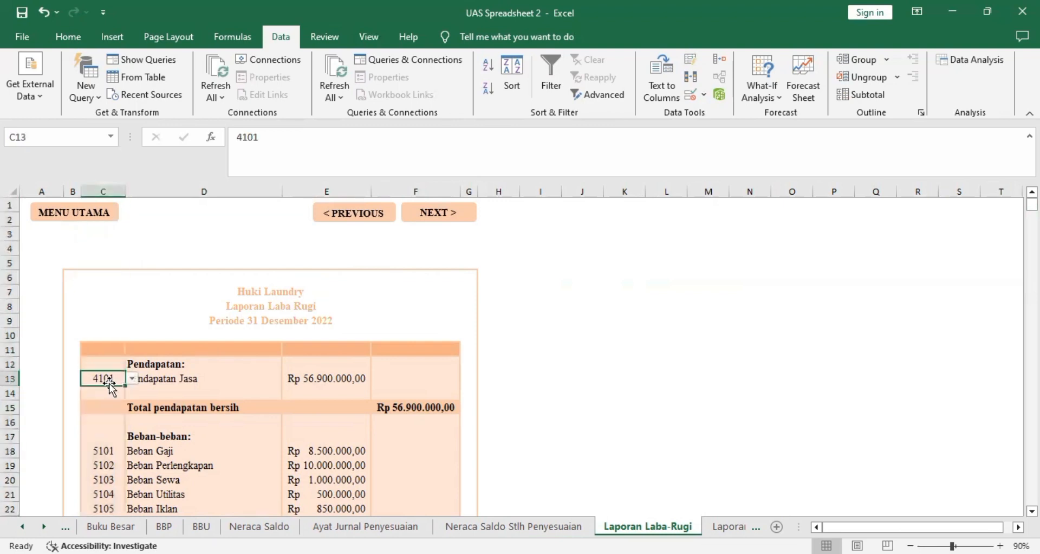
click(704, 96)
click(707, 114)
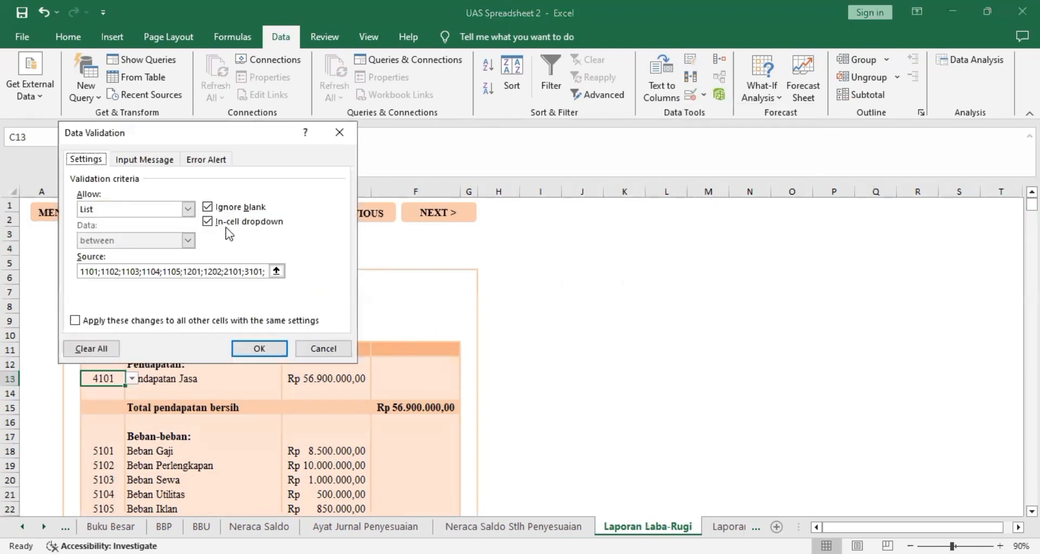
click(254, 348)
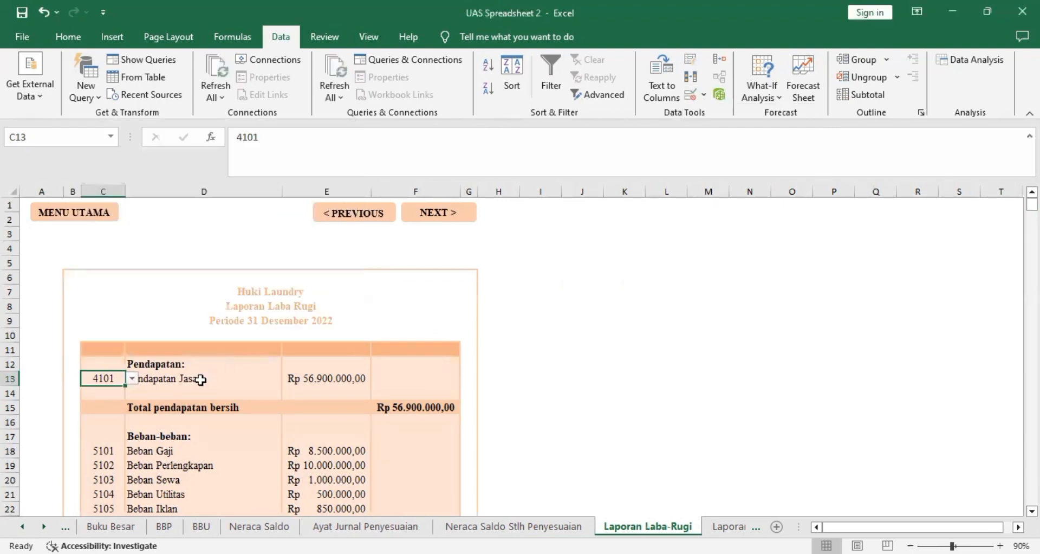
Step: Inspect the income statement's revenue formulas: account name in D13, amount in E13 and net revenue total in F15
click(199, 379)
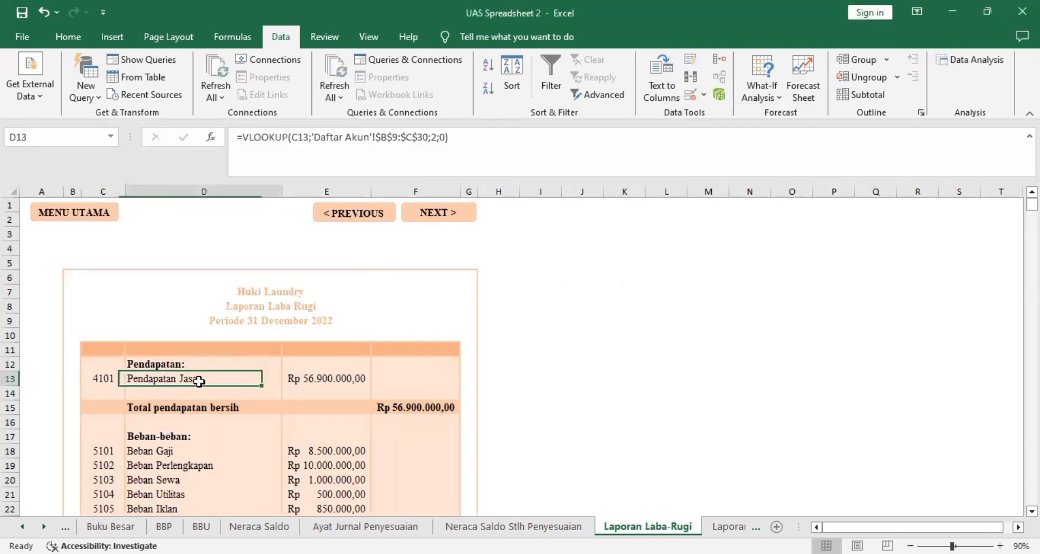
click(456, 142)
key(Tab)
drag(238, 138, 929, 147)
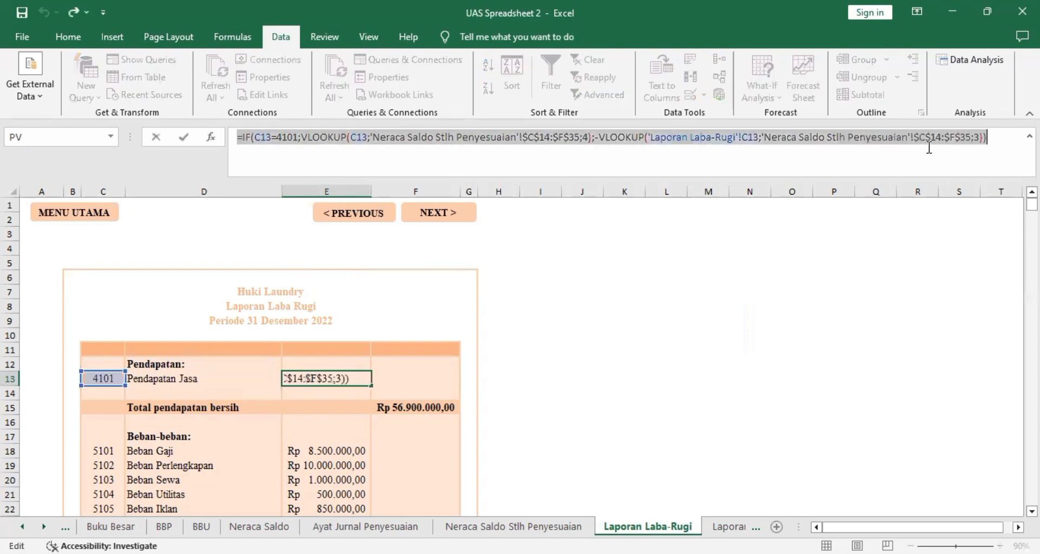
key(Return)
click(392, 403)
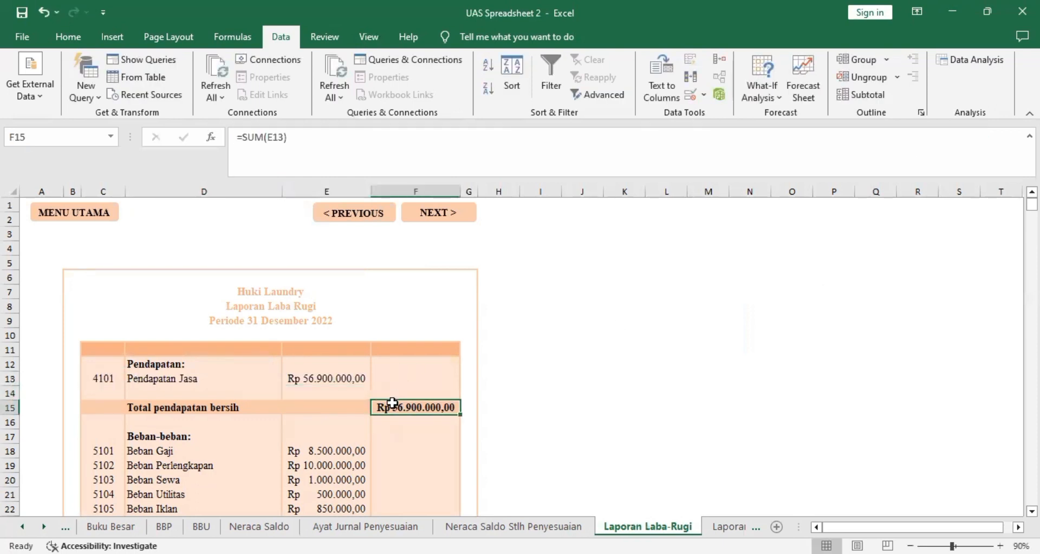
Step: Examine the VLOOKUP formulas for the Beban Gaji account name in D18 and its amount in E18
click(334, 449)
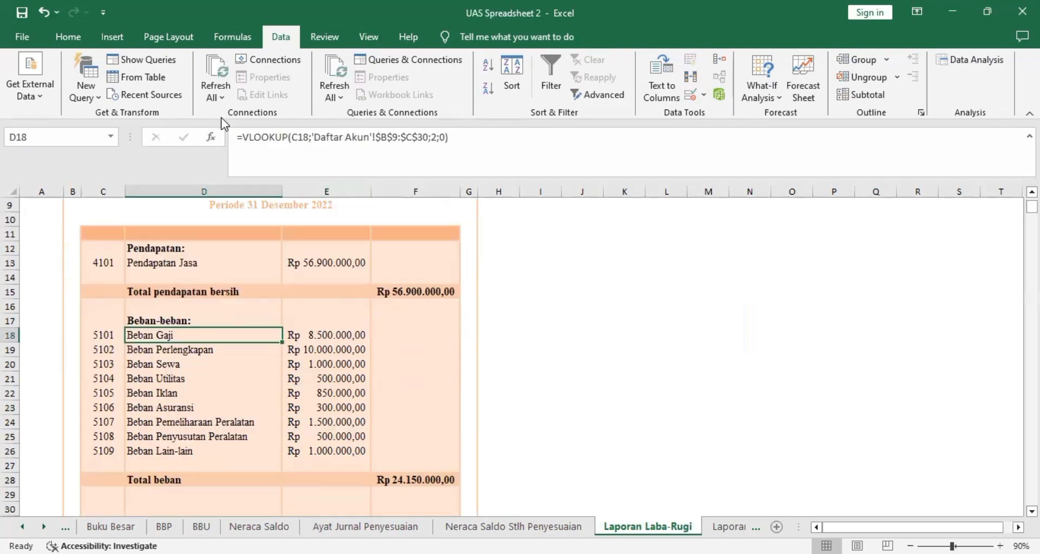
click(238, 133)
click(454, 137)
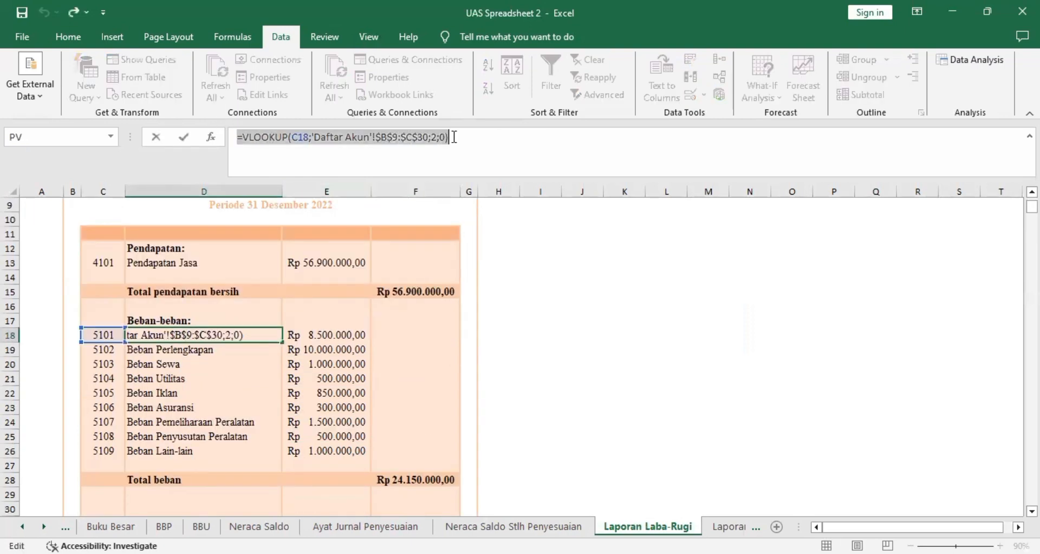
key(Return)
key(Up)
key(Right)
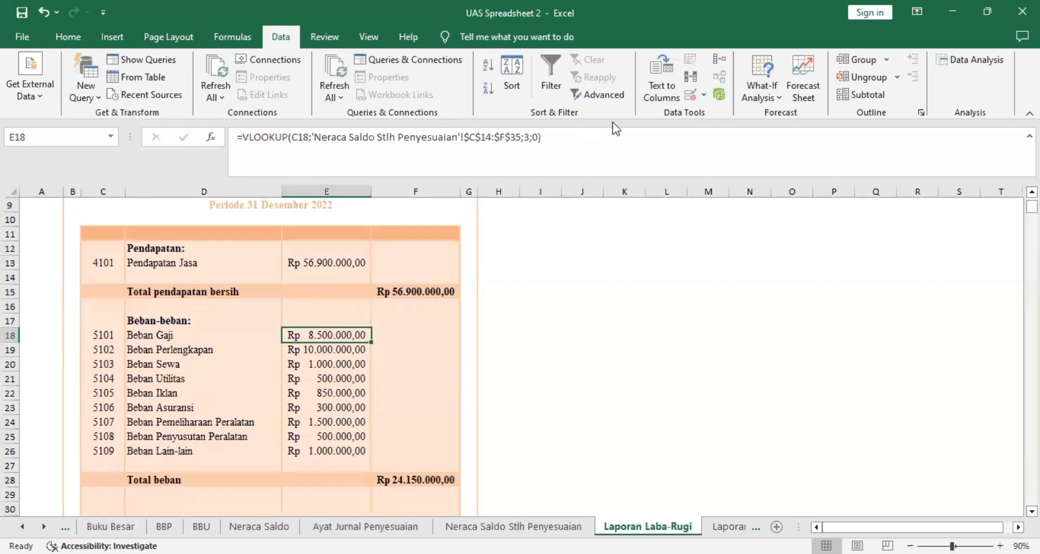
drag(571, 136, 233, 137)
key(Return)
Step: Inspect the Total beban formula in F28 of the income statement
click(448, 476)
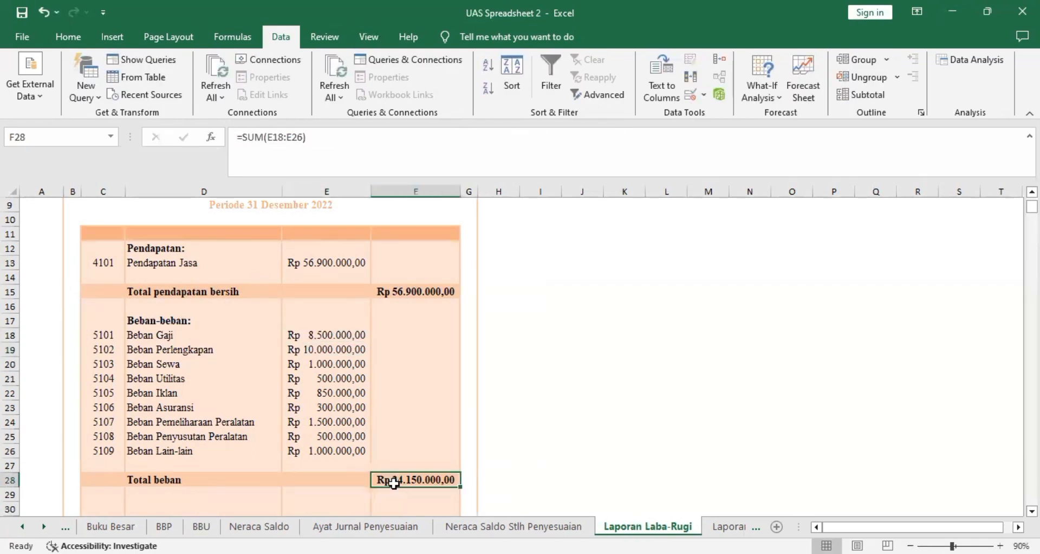
double_click(394, 482)
key(Return)
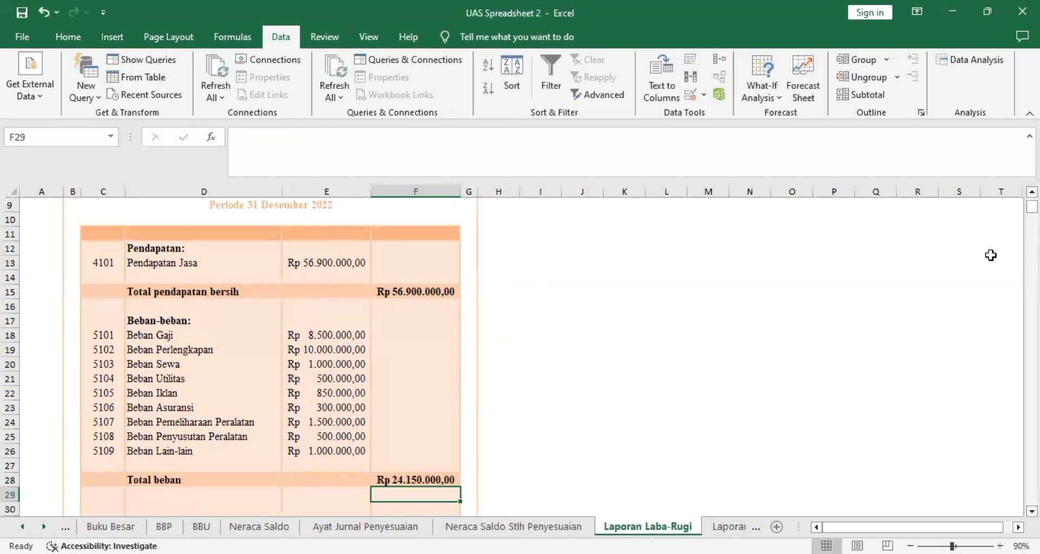
Step: Examine the Laba Bersih formula in F34 and trace the revenue and expense totals it references
drag(1032, 206, 1032, 209)
click(452, 463)
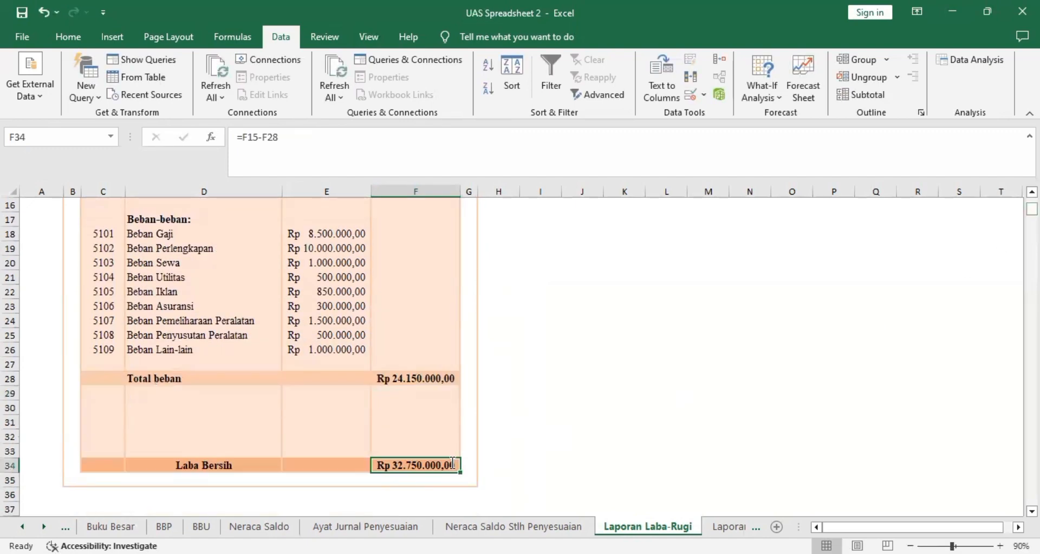
double_click(452, 462)
scroll(499, 261, up, 5)
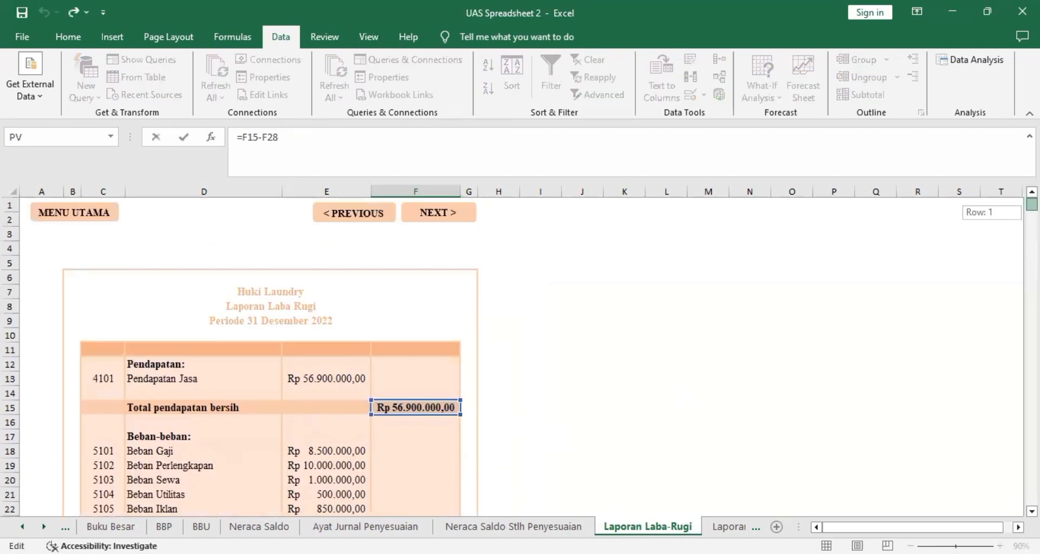
scroll(499, 261, down, 3)
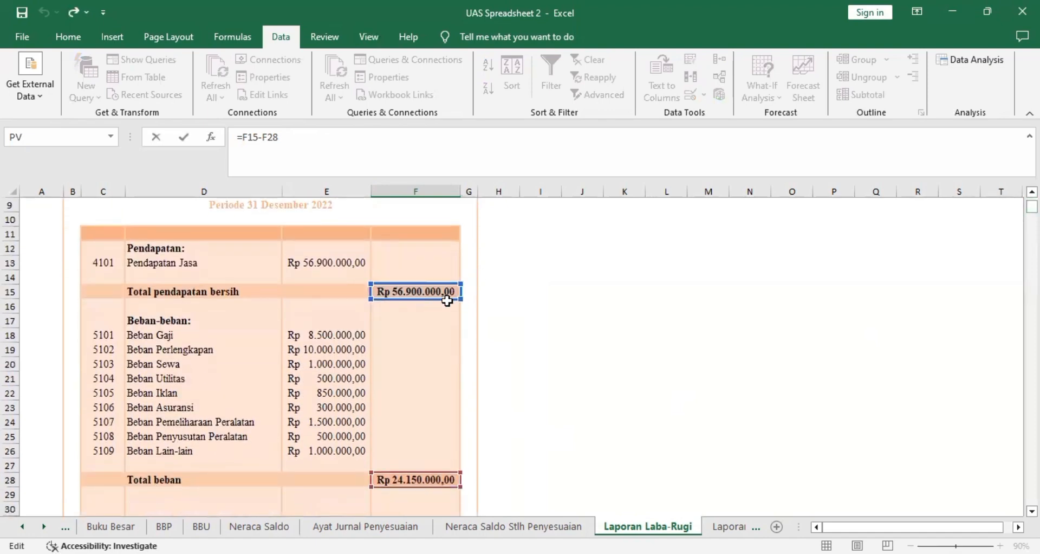
key(Return)
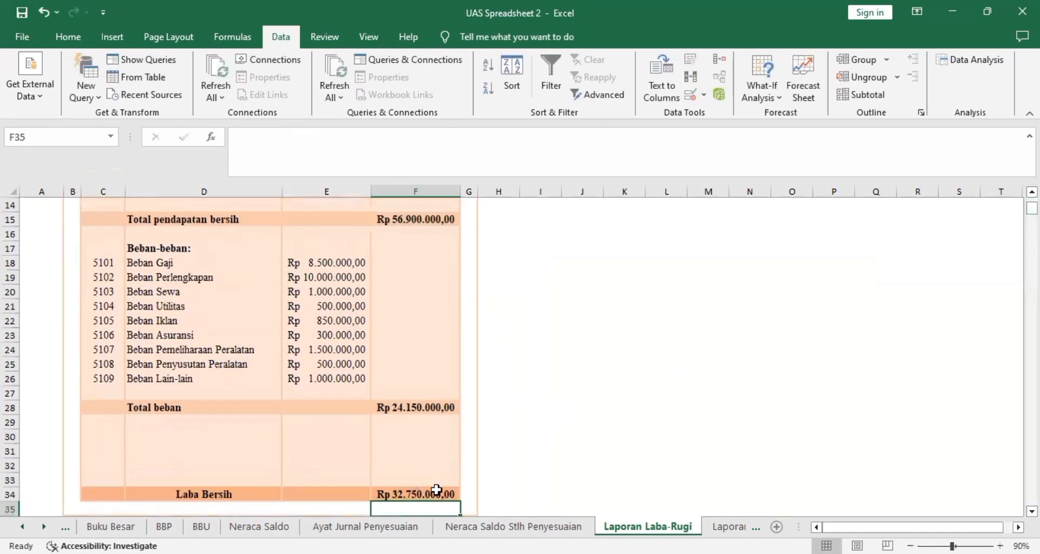
Step: Go to the Laporan Ekuitas sheet and inspect its heading rows down to the period formula in C9
click(729, 526)
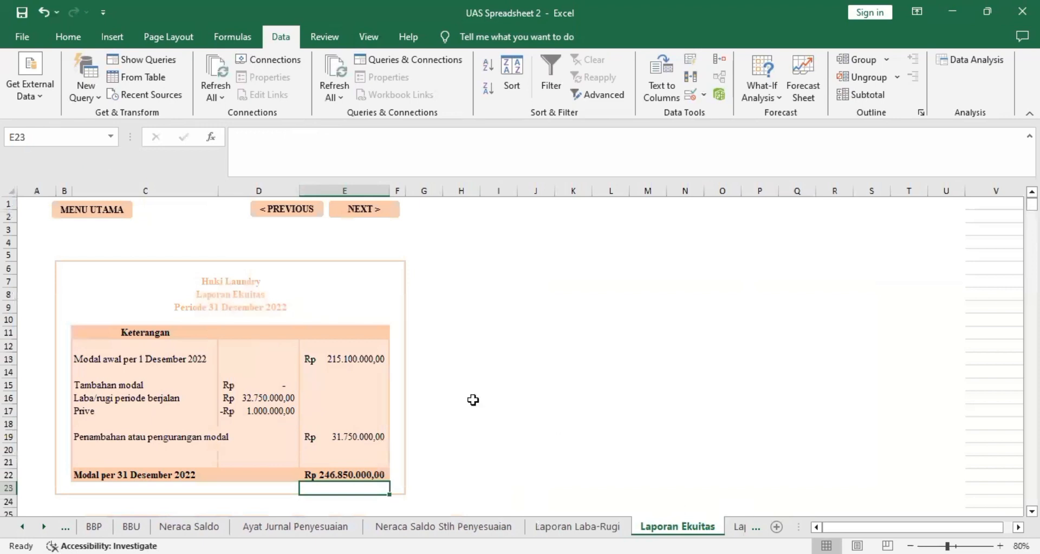
click(233, 285)
key(Down)
key(Down)
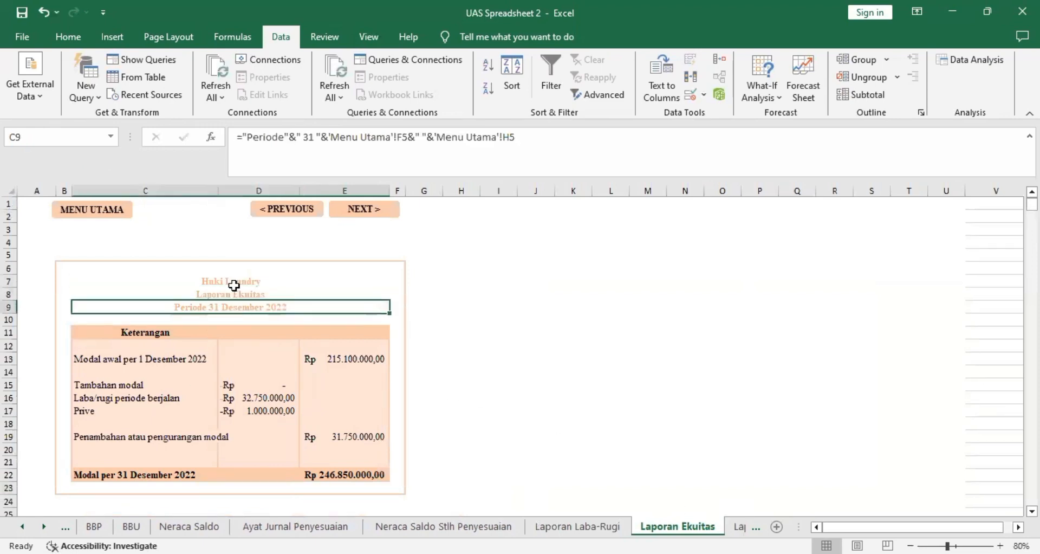
Step: Inspect the opening capital reference in E13 of the equity report, highlighting its source sheet name
key(Down)
key(Down)
key(Down)
key(Down)
key(Right)
key(Right)
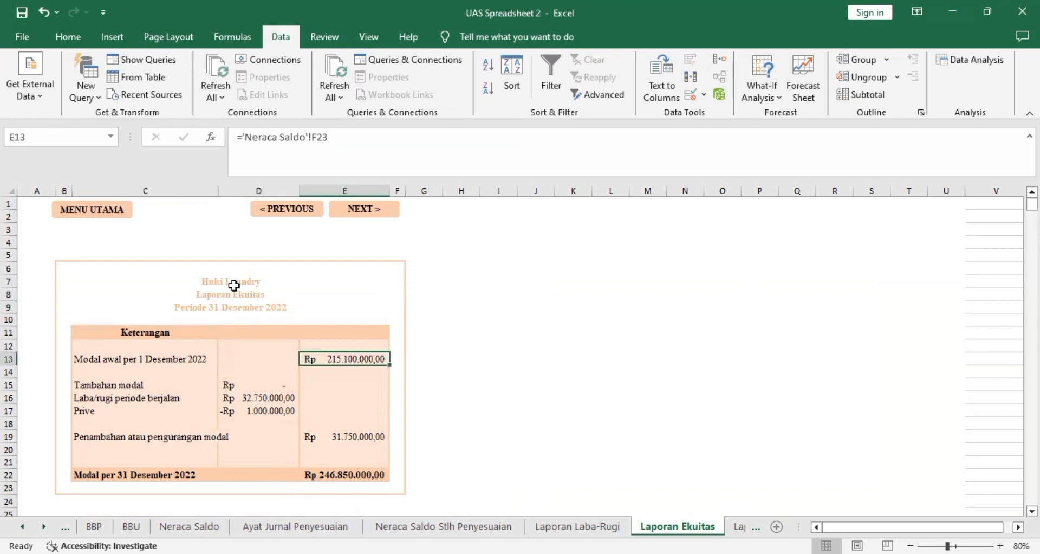
drag(247, 136, 304, 137)
key(Return)
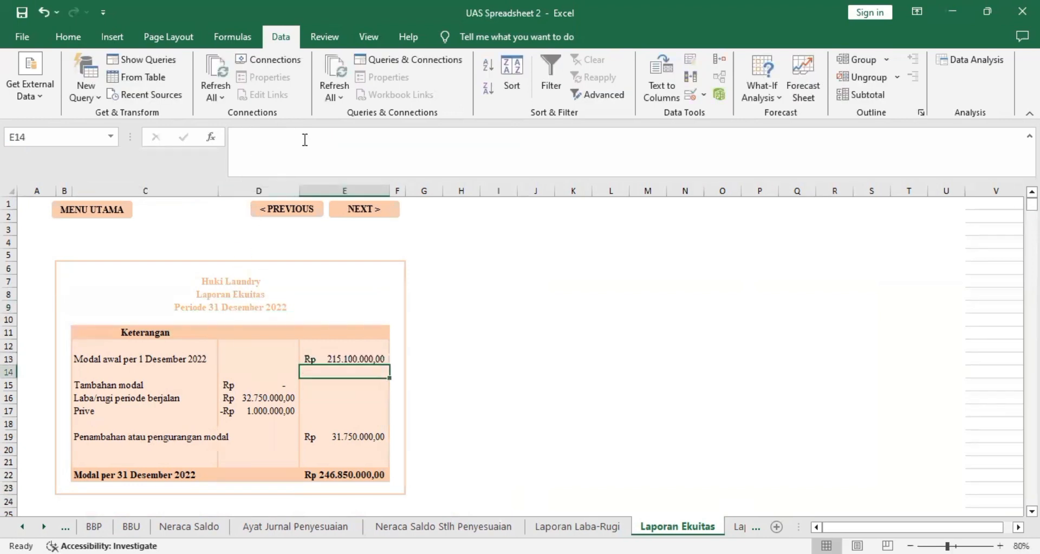
Step: Examine the references for current-period profit or loss in D16 and Prive in D17 of the equity report
key(Down)
key(Left)
key(Down)
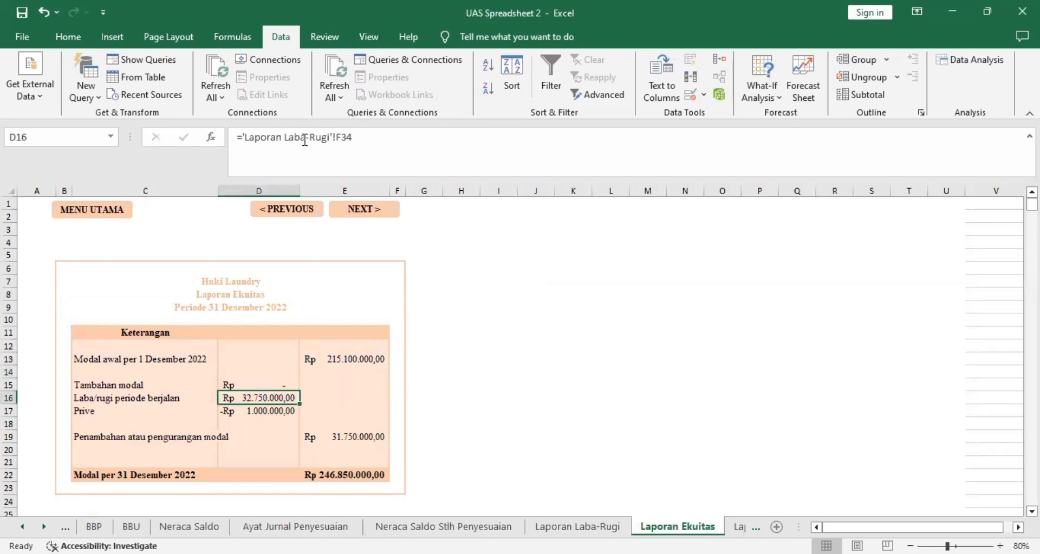
drag(330, 137, 252, 140)
key(Return)
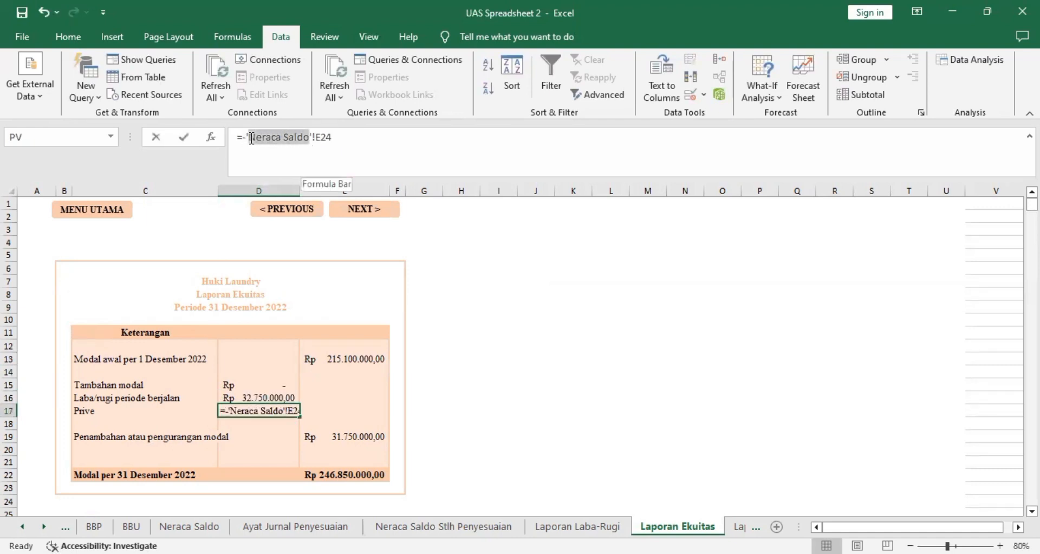
key(Return)
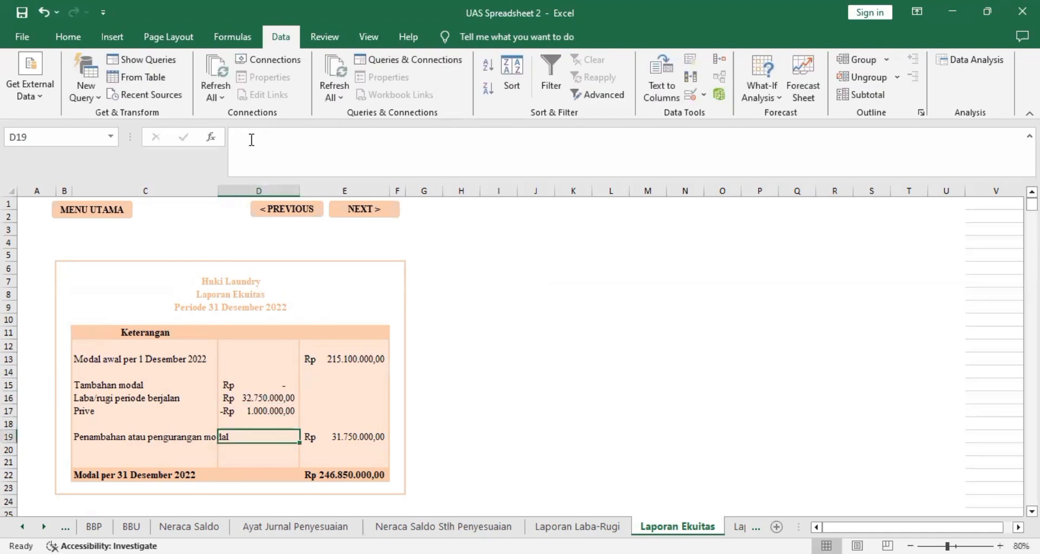
Step: Inspect the capital increase or decrease formula in E19 and the range it sums
key(Right)
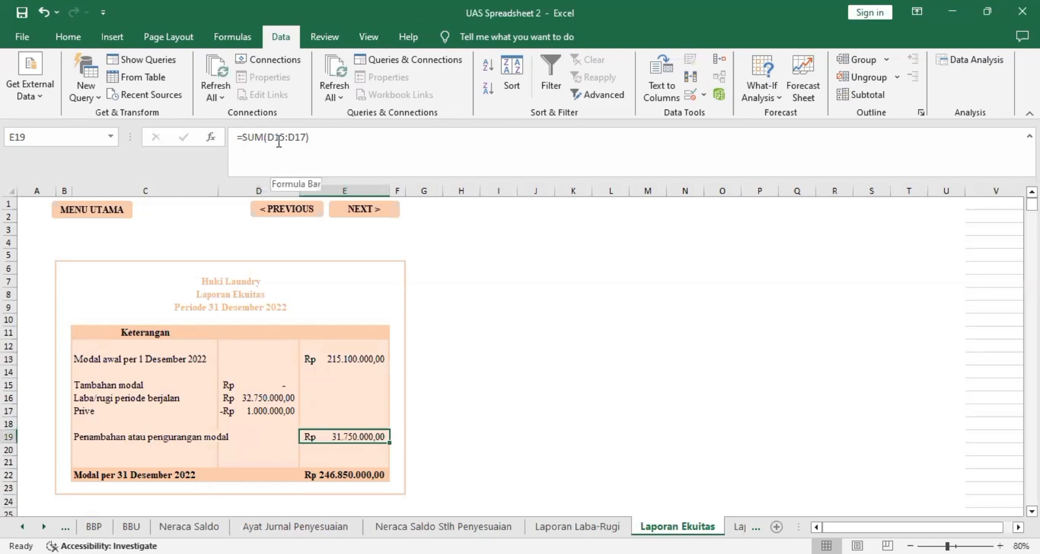
key(F2)
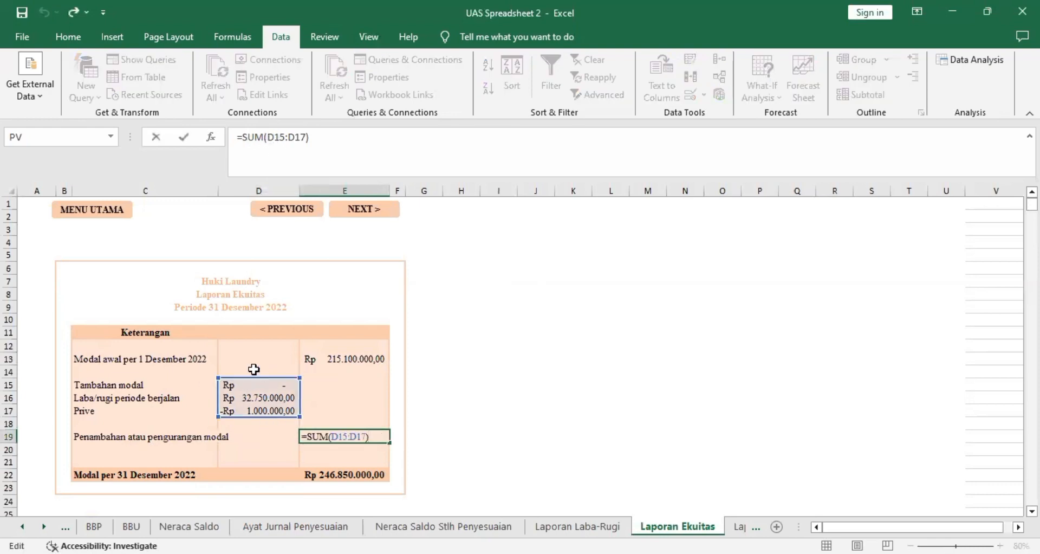
key(Escape)
key(Return)
key(Up)
key(F2)
key(Return)
Step: Inspect the ending capital formula in E22 of the equity report and the cells it references
key(Down)
key(Down)
key(F2)
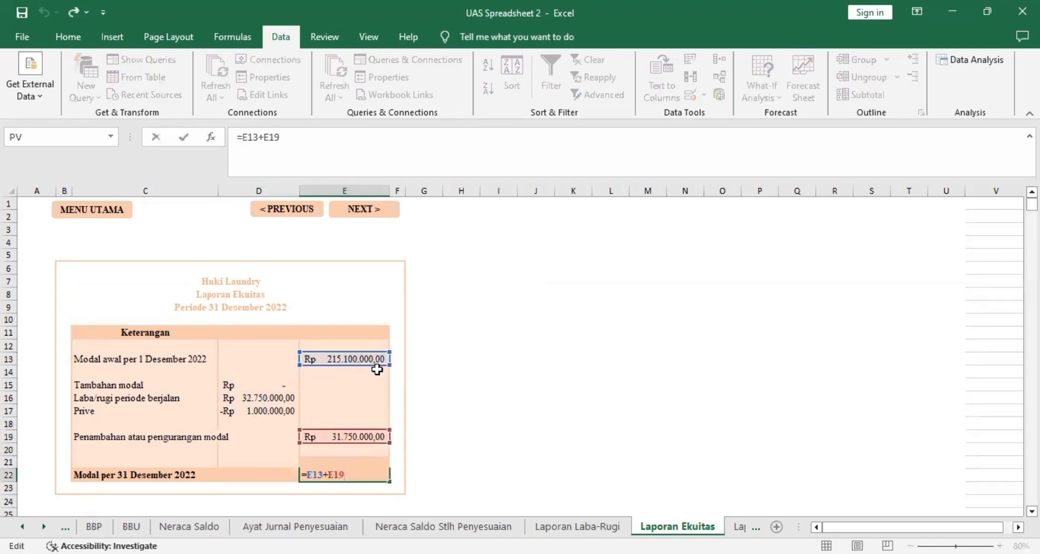
key(Return)
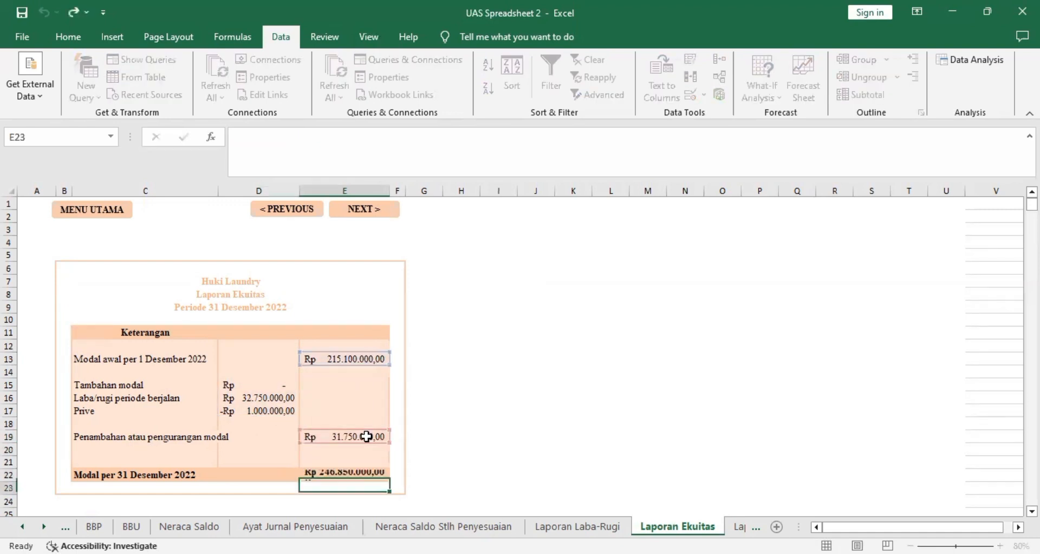
Step: Go to the Laporan Neraca sheet and examine the Cek Saldo balance check formula in D4
click(740, 526)
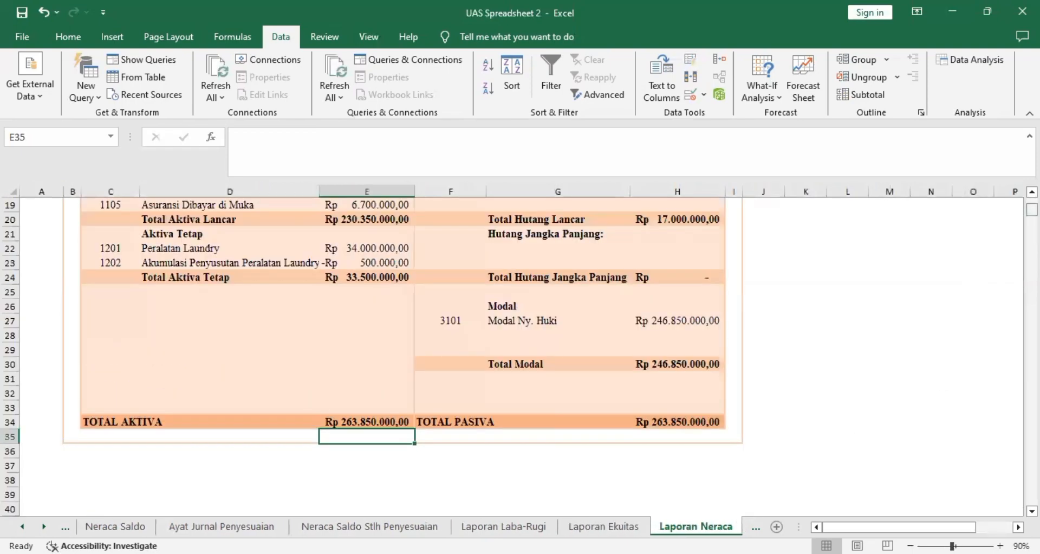
scroll(263, 253, up, 6)
click(268, 247)
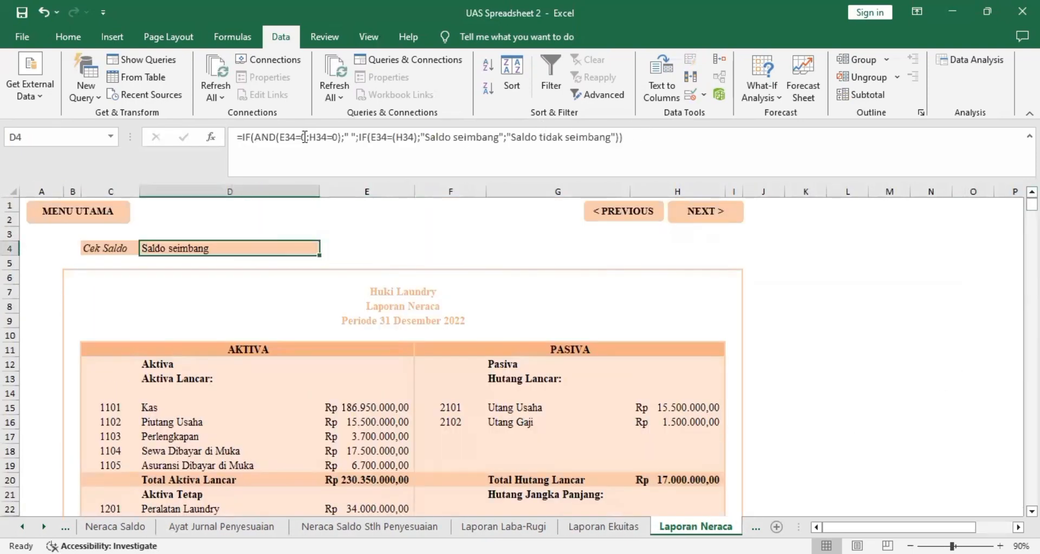
drag(305, 137, 228, 139)
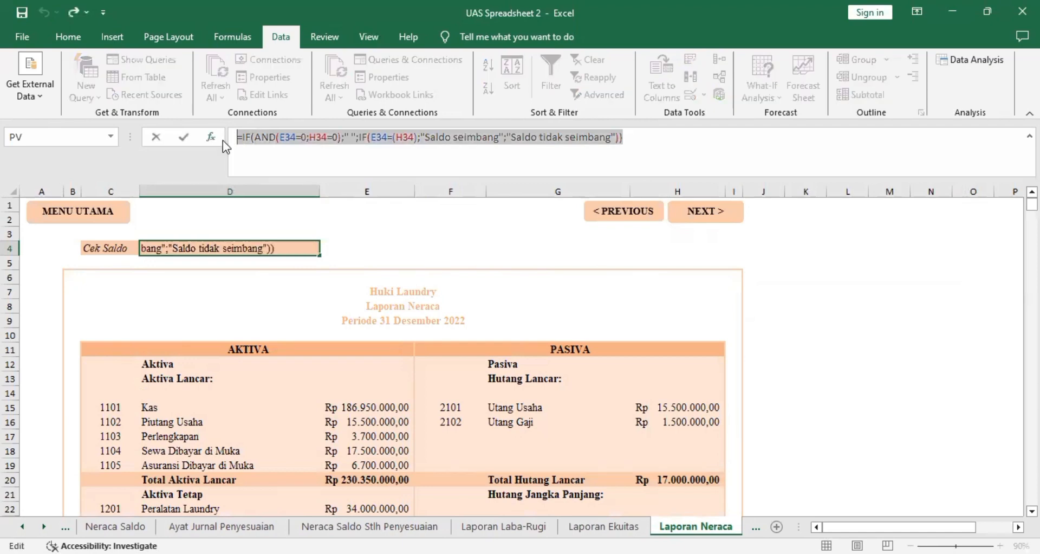
key(Return)
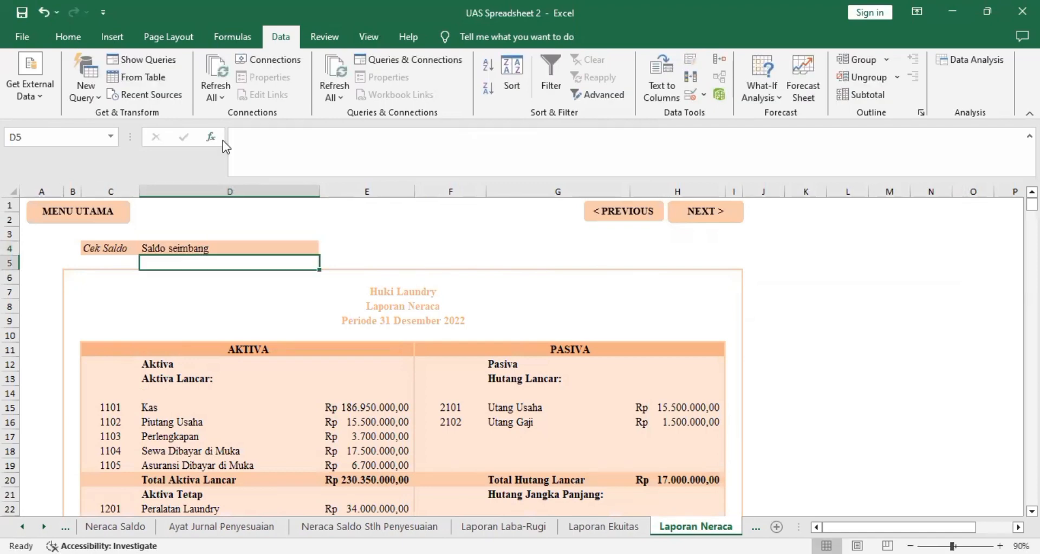
Step: Examine the Laporan Neraca heading rows and the period formula in C9 that references the Menu Utama sheet
click(380, 294)
key(Down)
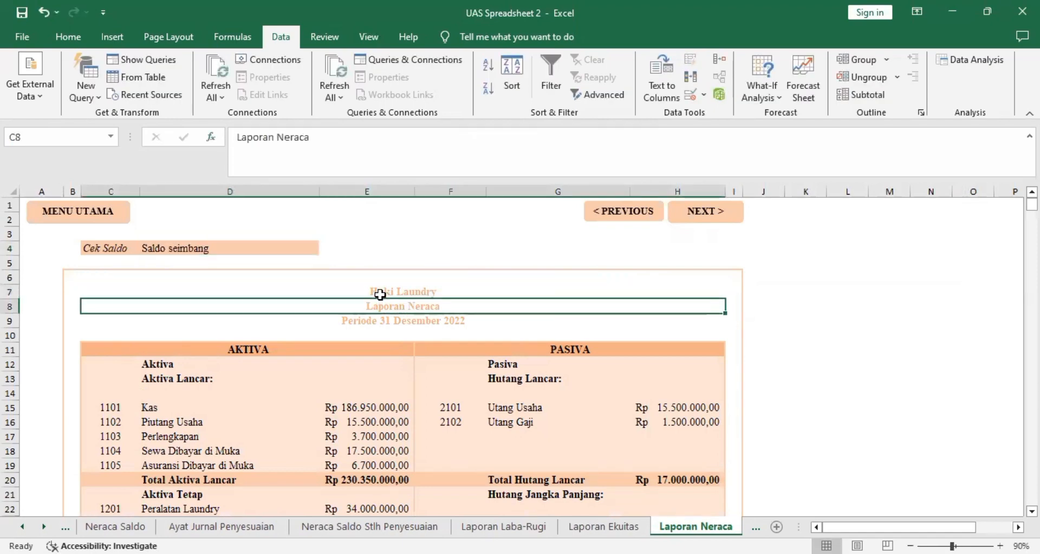
key(Down)
click(528, 144)
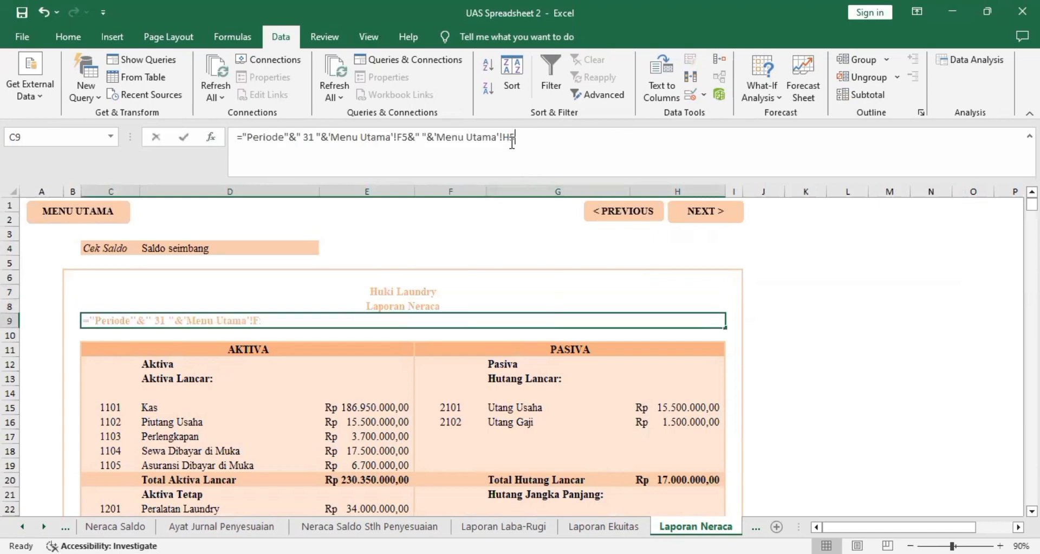
Step: Select the account code columns C and F together to point out the codes for Aktiva and Pasiva
click(112, 407)
click(121, 191)
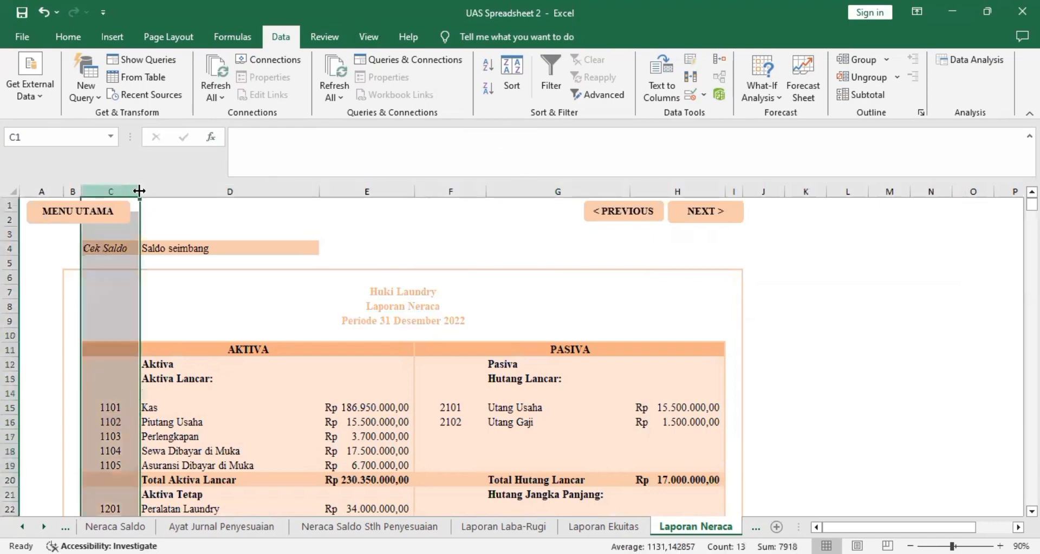
click(451, 186)
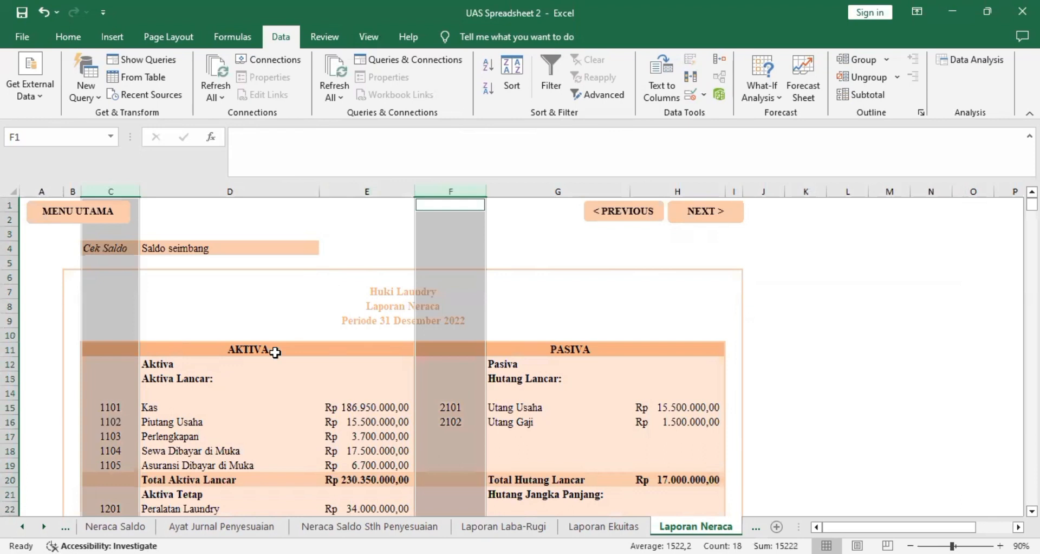
Step: Inspect the account name lookup in D15 and the balance formula in E15, covering the Aktiva Lancar rows down to row 19
click(231, 395)
click(222, 404)
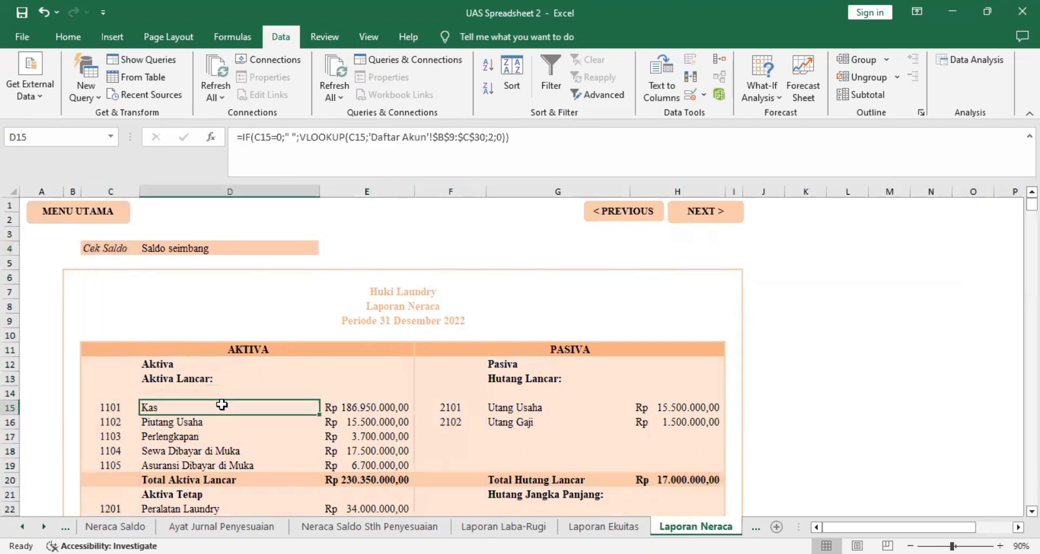
drag(510, 138, 228, 139)
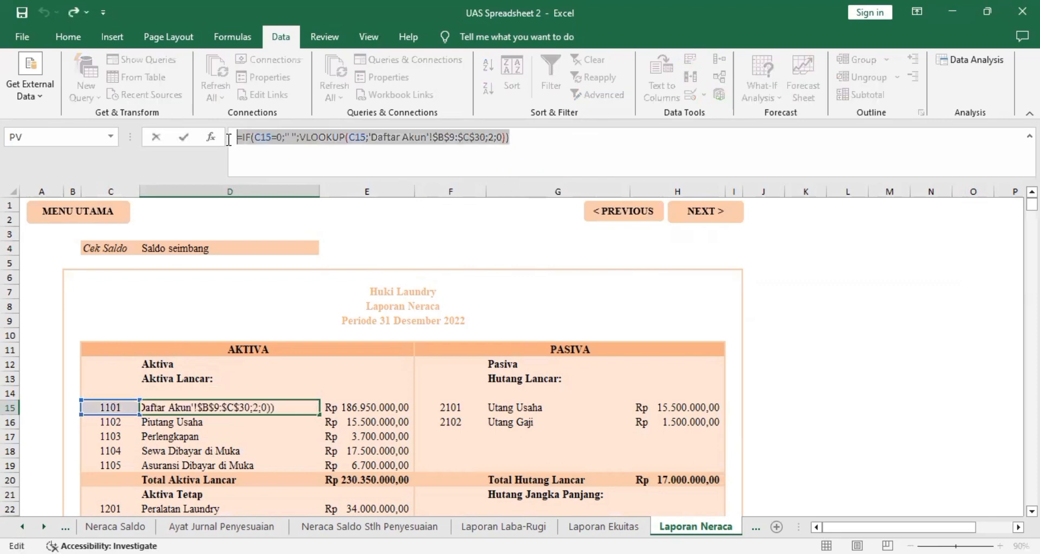
key(Tab)
drag(565, 153, 234, 138)
drag(238, 407, 407, 475)
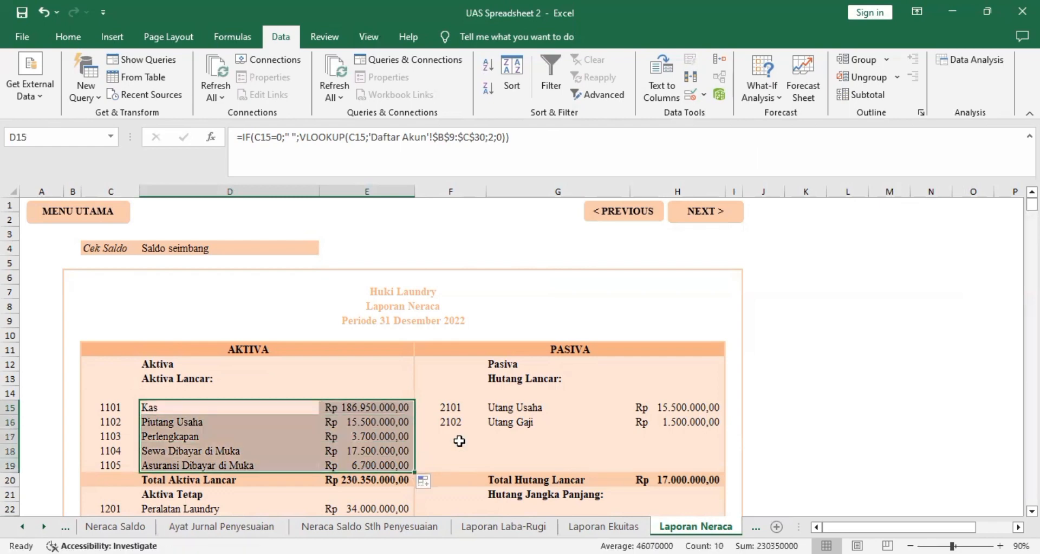
Step: Review the Hutang Lancar account codes and inspect the Utang Gaji balance formula in H16
click(458, 407)
key(Down)
key(Right)
key(Right)
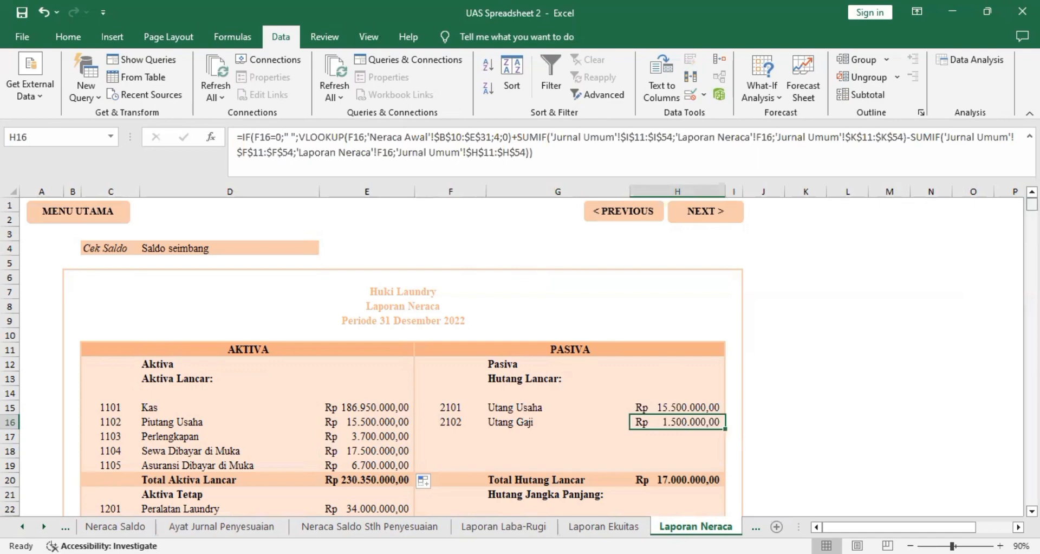
Step: Inspect the sum formulas for Total Aktiva Lancar in E20 and Total Hutang Lancar in H20, with the ranges they cover
scroll(505, 238, down, 6)
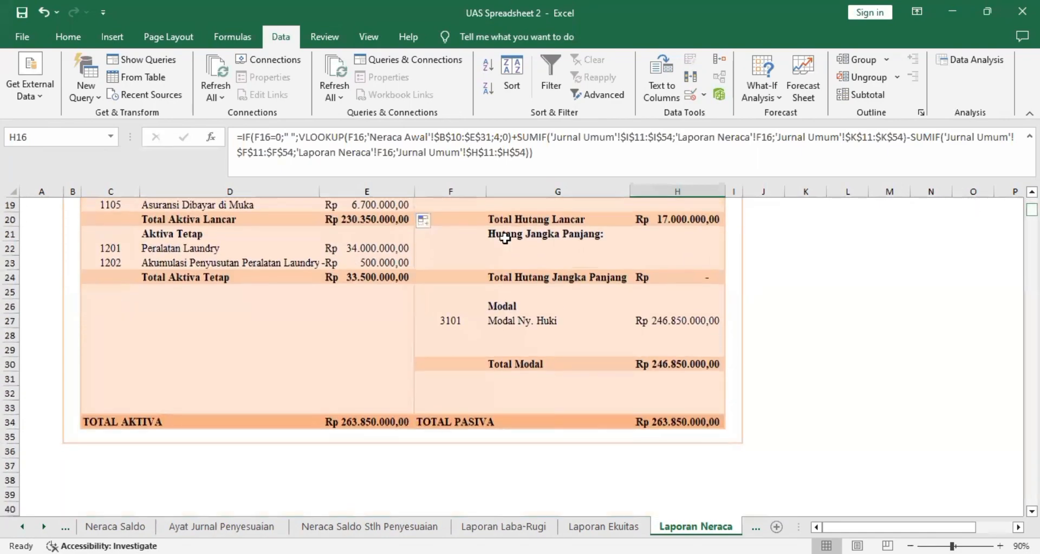
click(384, 216)
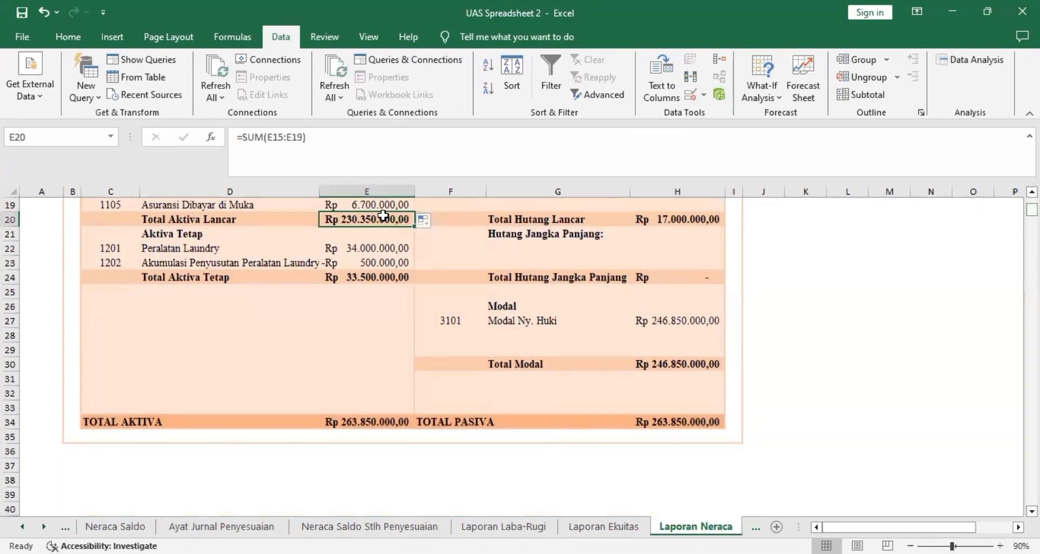
double_click(384, 216)
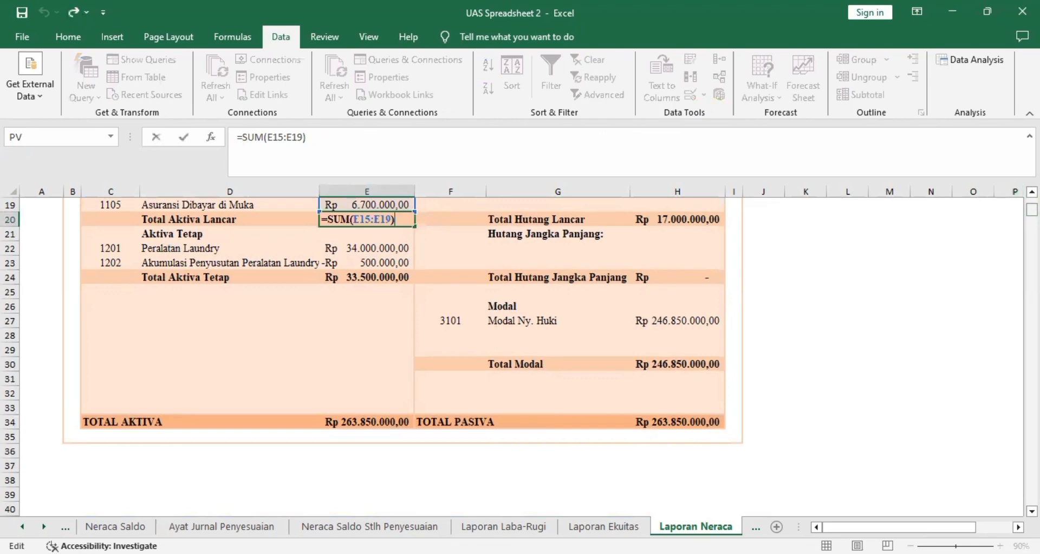
scroll(692, 334, up, 3)
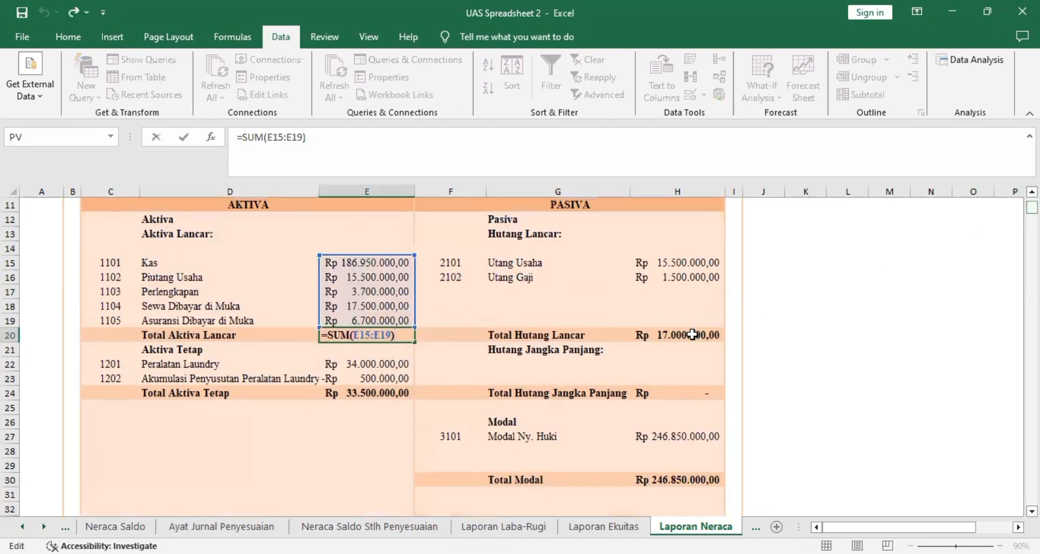
click(692, 334)
double_click(692, 334)
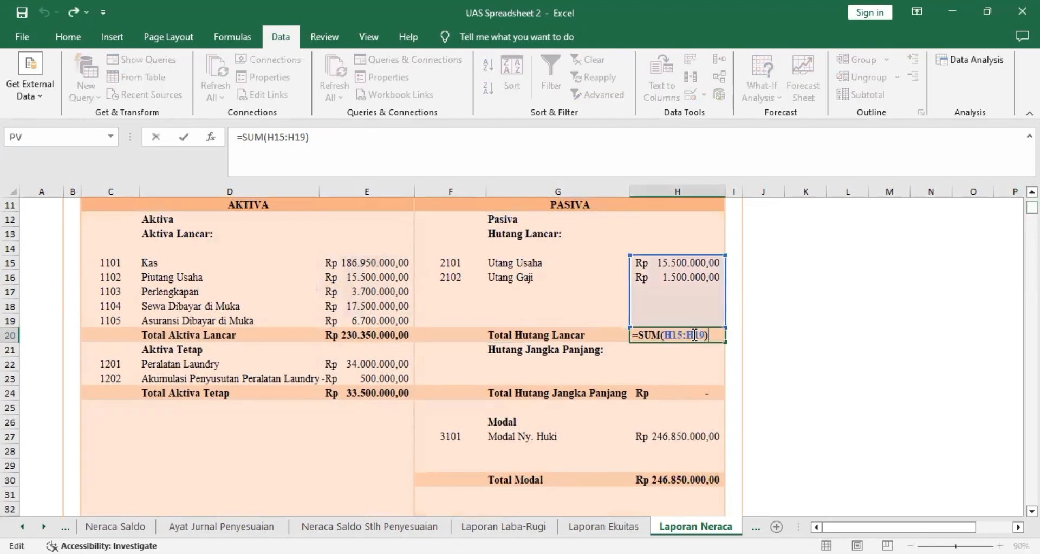
Step: Inspect the sum formulas for Total Aktiva Tetap in E24 and Total Hutang Jangka Panjang in H24
click(352, 394)
double_click(353, 394)
click(353, 414)
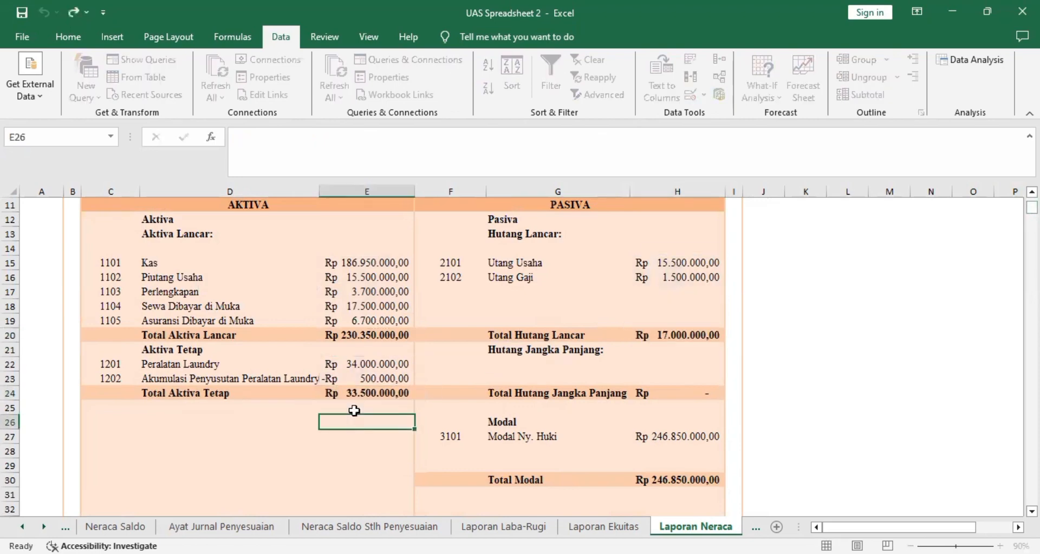
click(360, 364)
double_click(676, 393)
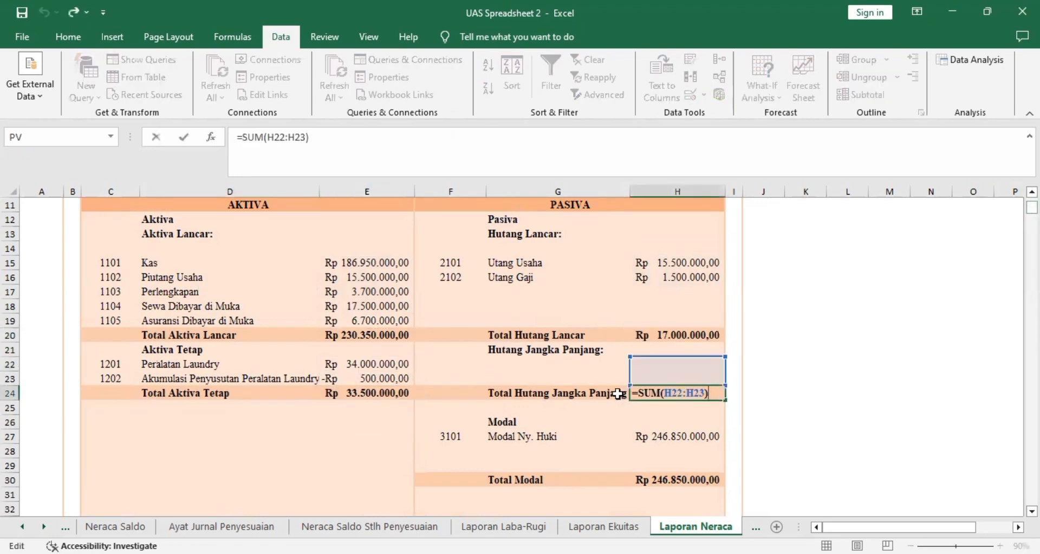
key(Return)
Step: Inspect the Modal account name lookup in G27, the equity report reference in H27 and the Total Modal formula in H30
click(525, 438)
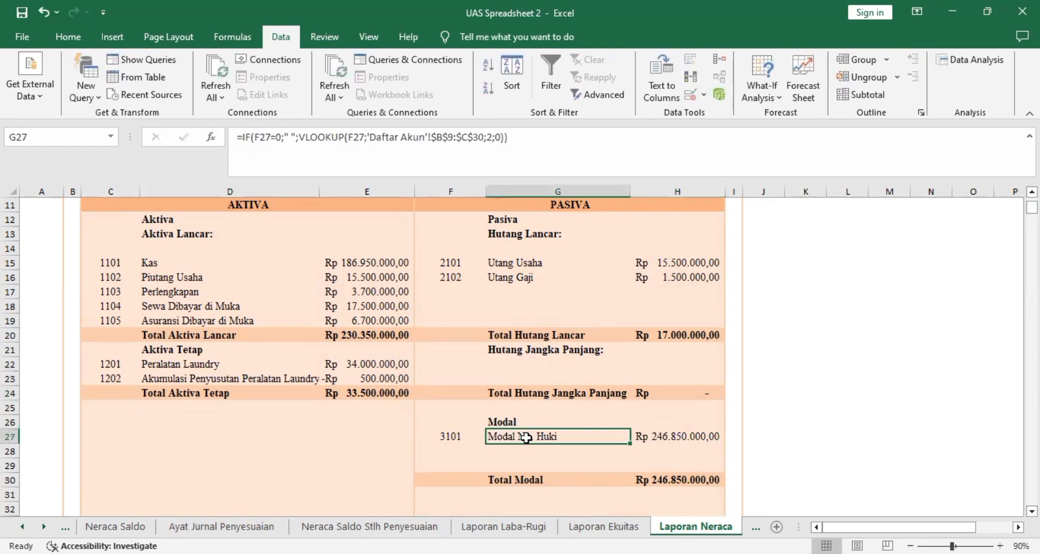
click(659, 442)
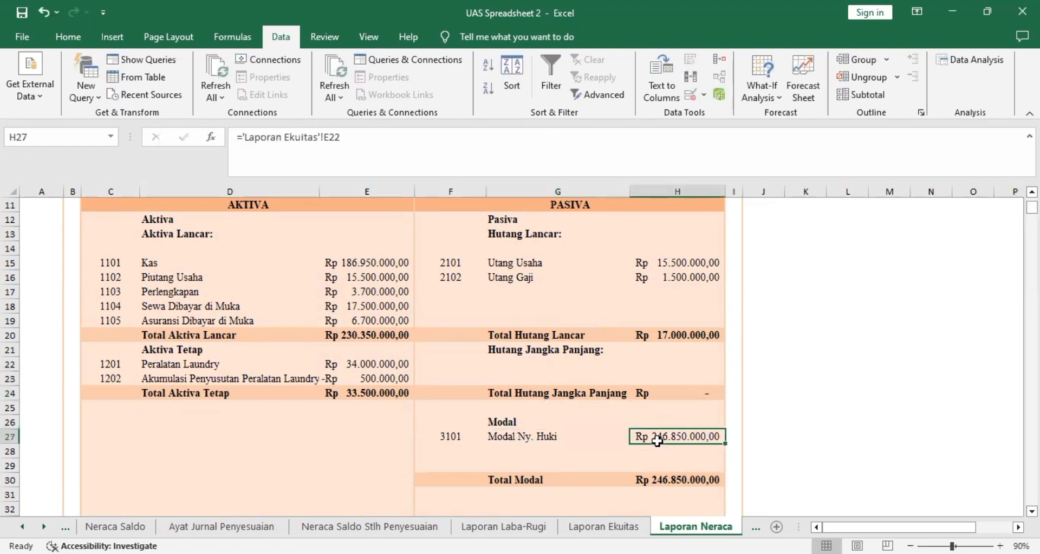
click(657, 479)
double_click(658, 479)
key(Return)
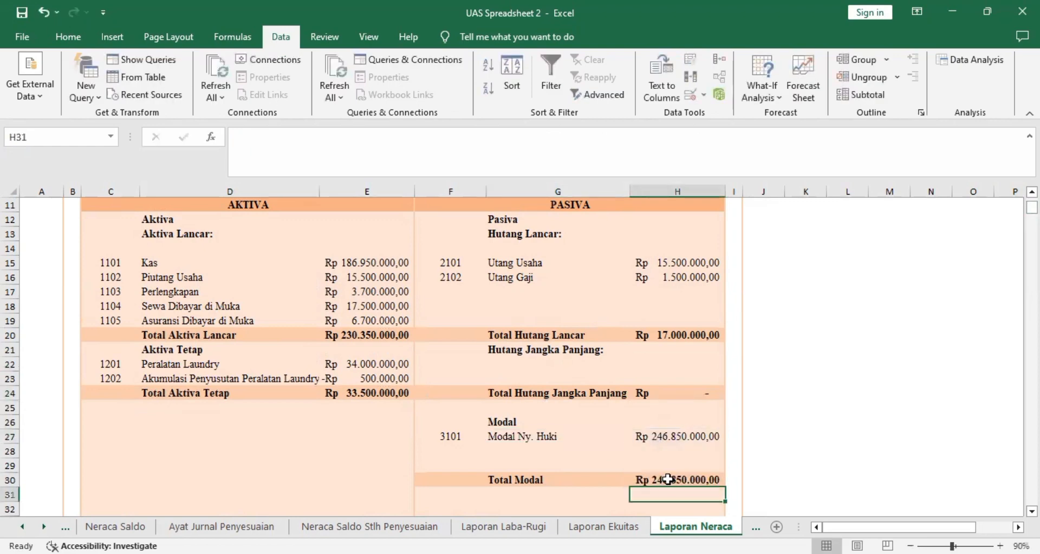
Step: Examine the TOTAL PASIVA formula in H34 and the TOTAL AKTIVA formula in E34, including the subtotals they add
drag(1032, 207, 1032, 207)
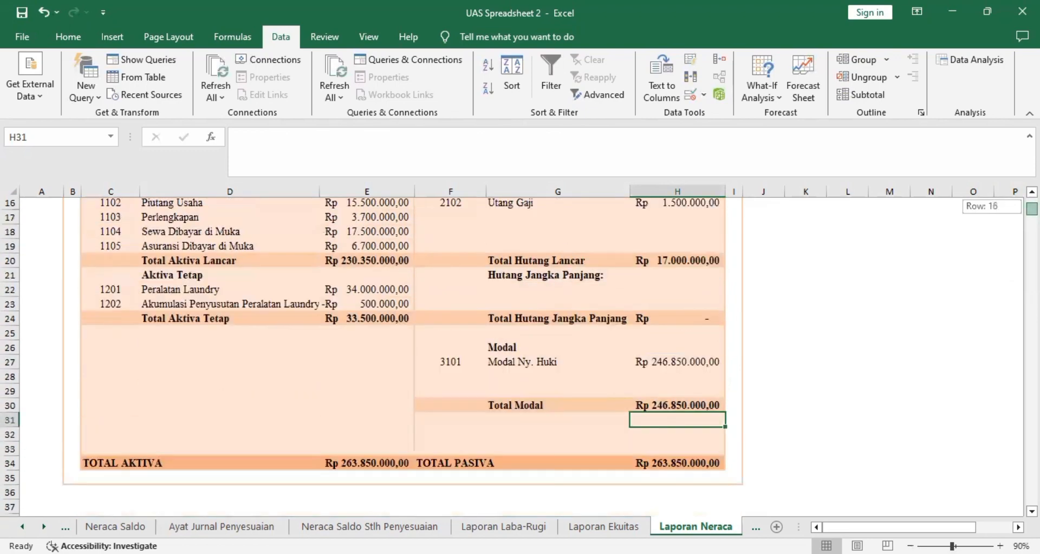
click(678, 465)
double_click(680, 465)
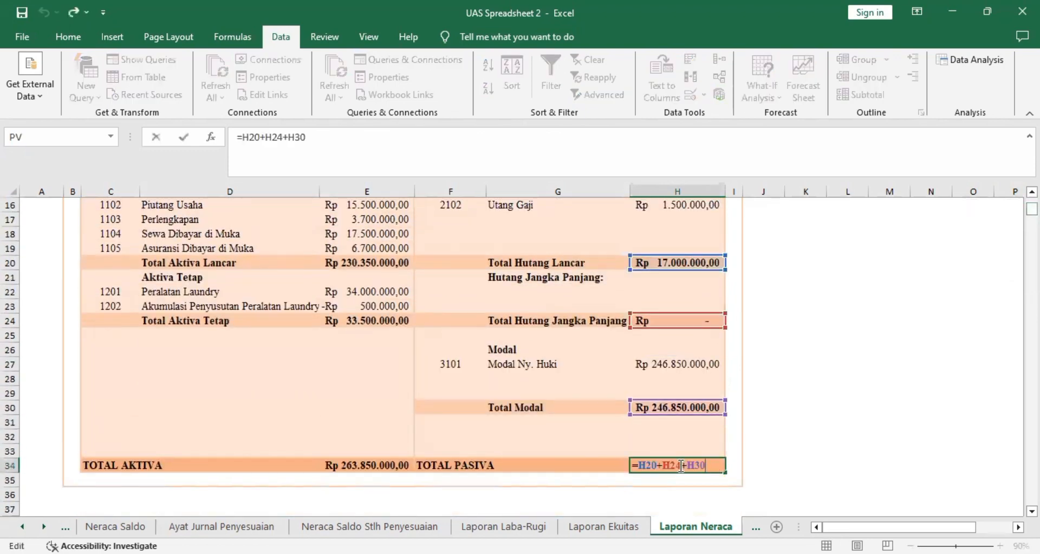
key(Return)
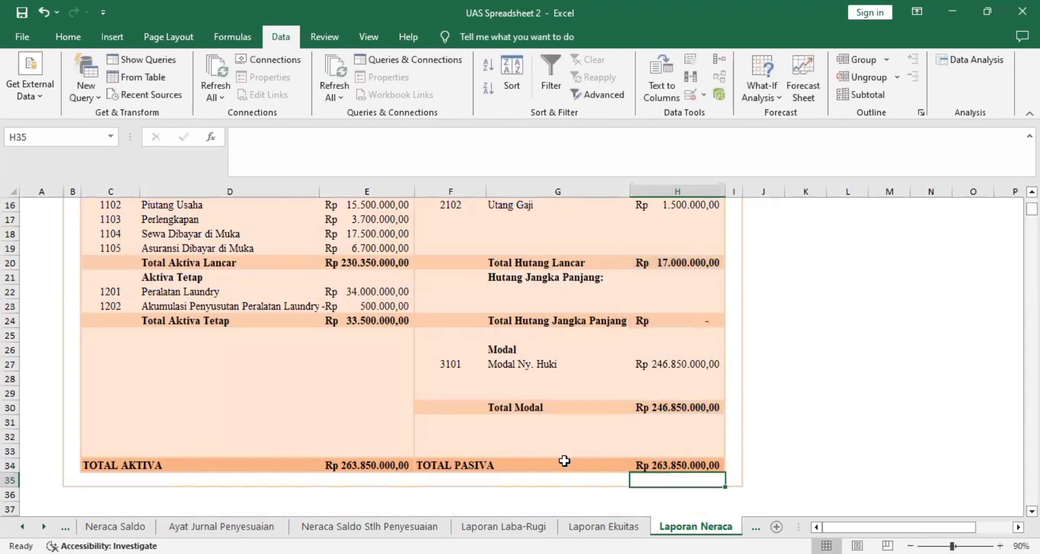
click(383, 466)
double_click(383, 467)
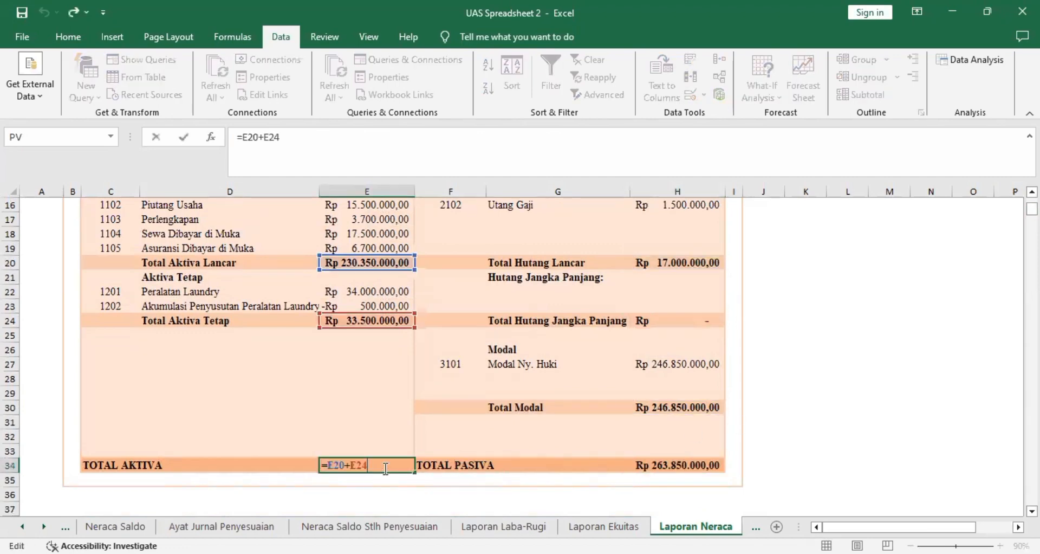
key(Return)
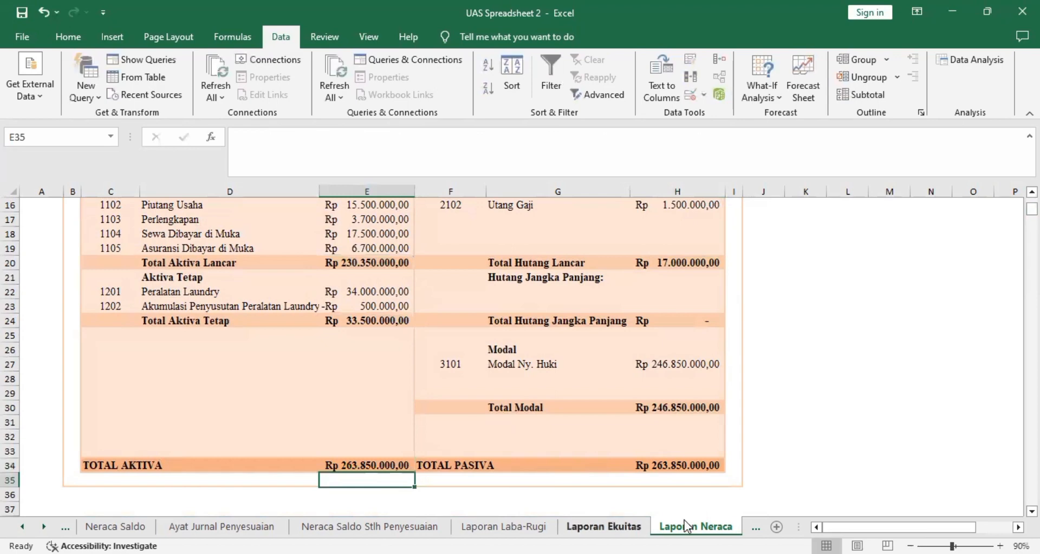
Step: Go through the Siap Cetak report sheets and the Junal Penutup sheet to reach NSS Penutup
click(755, 528)
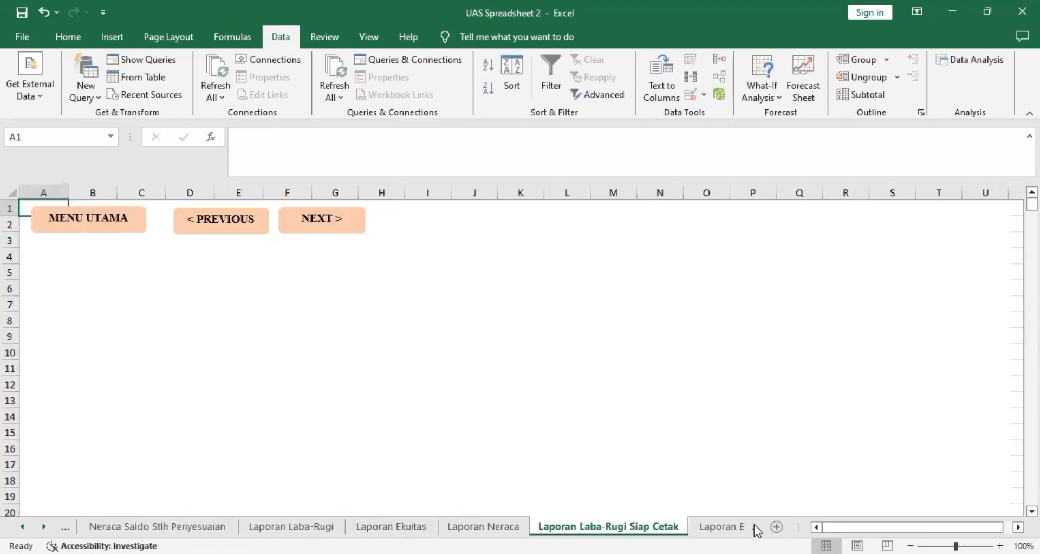
click(728, 527)
click(733, 527)
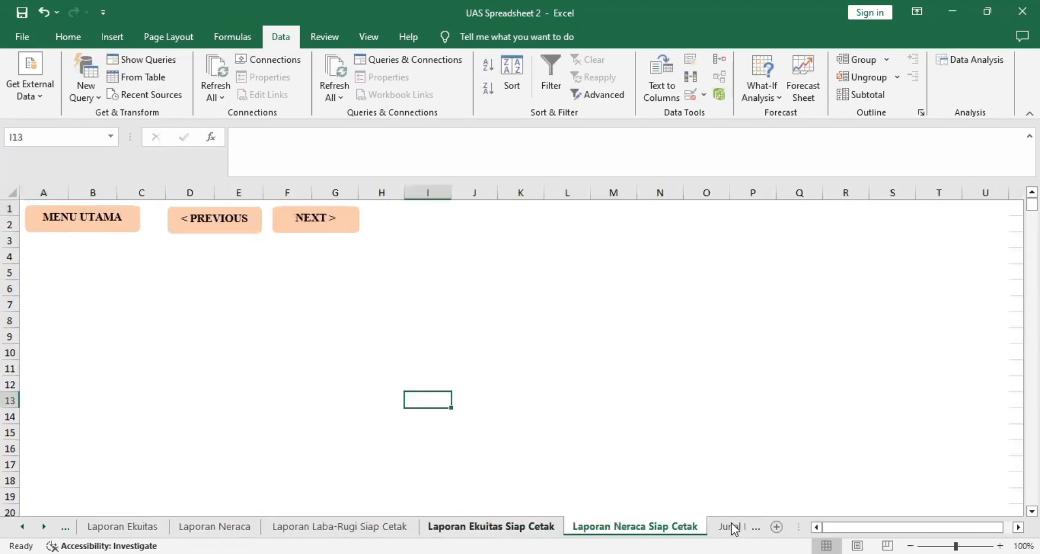
click(727, 527)
click(726, 527)
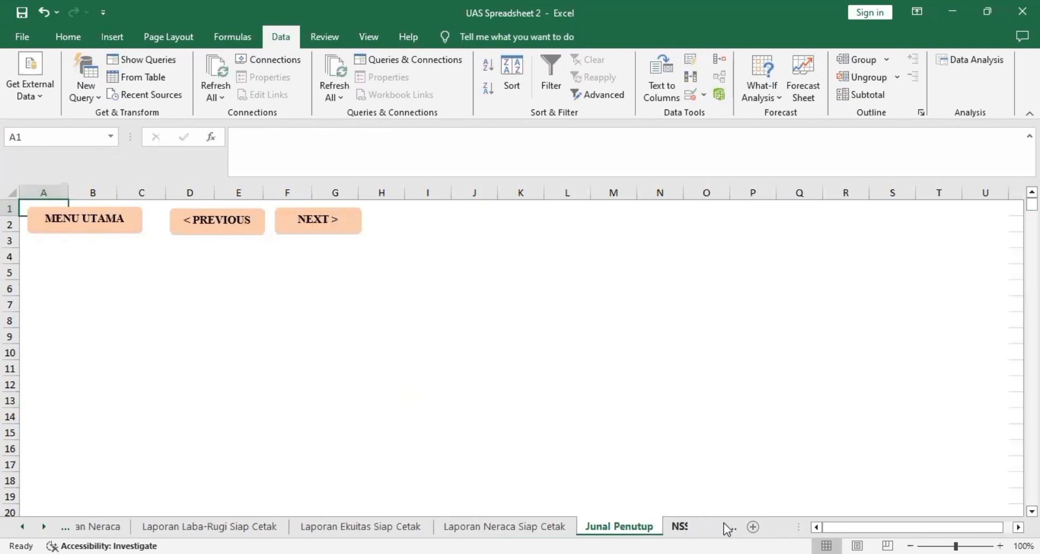
Step: Examine the Cek Saldo balance check formula in D6 and the period heading formula in C11 of NSS Penutup
click(234, 282)
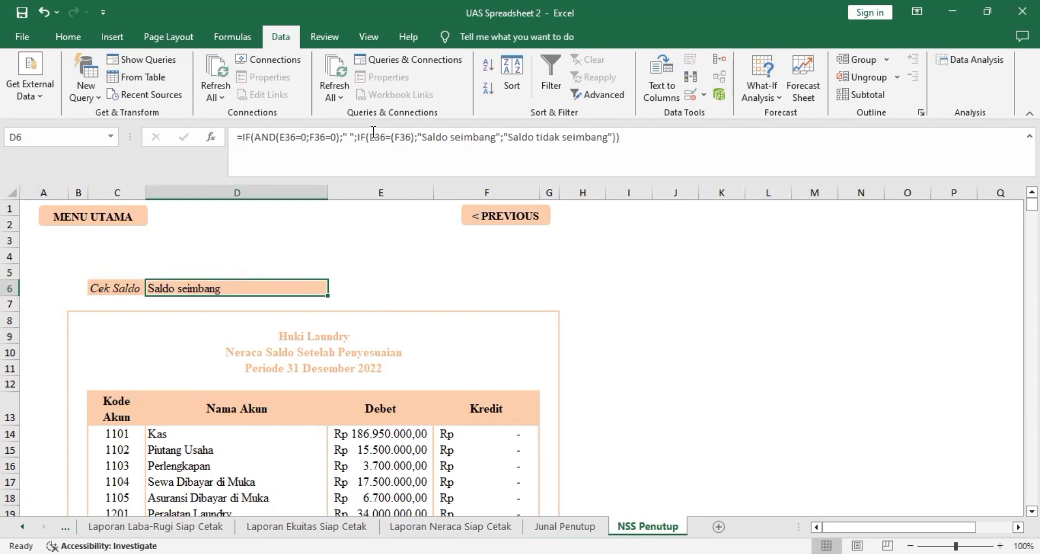
key(Return)
key(Down)
key(Down)
key(Down)
key(Down)
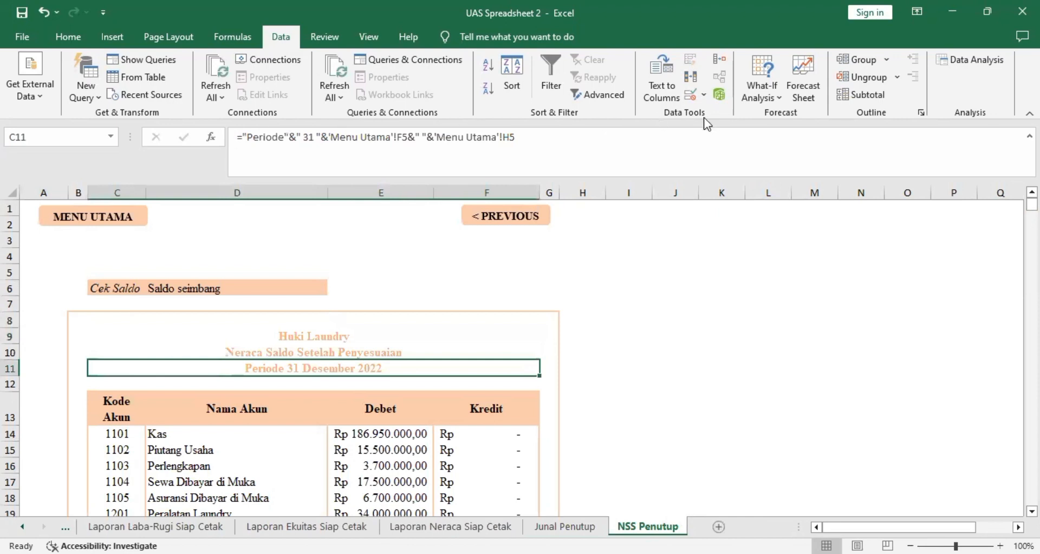
drag(560, 141, 234, 143)
key(Escape)
Step: Inspect the first Kode Akun cell C14 and its reference to the Daftar Akun sheet
key(Down)
key(Down)
key(Down)
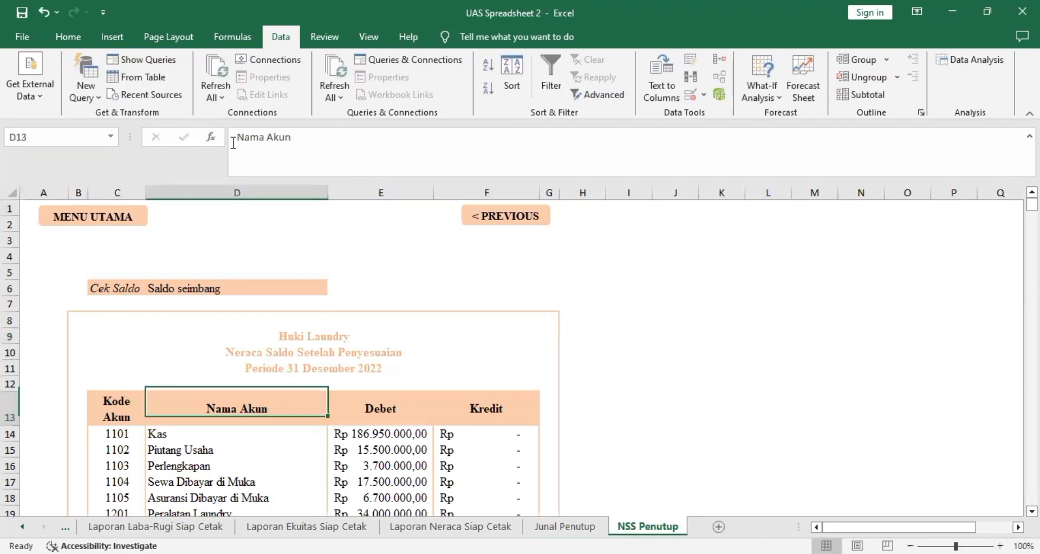
key(Left)
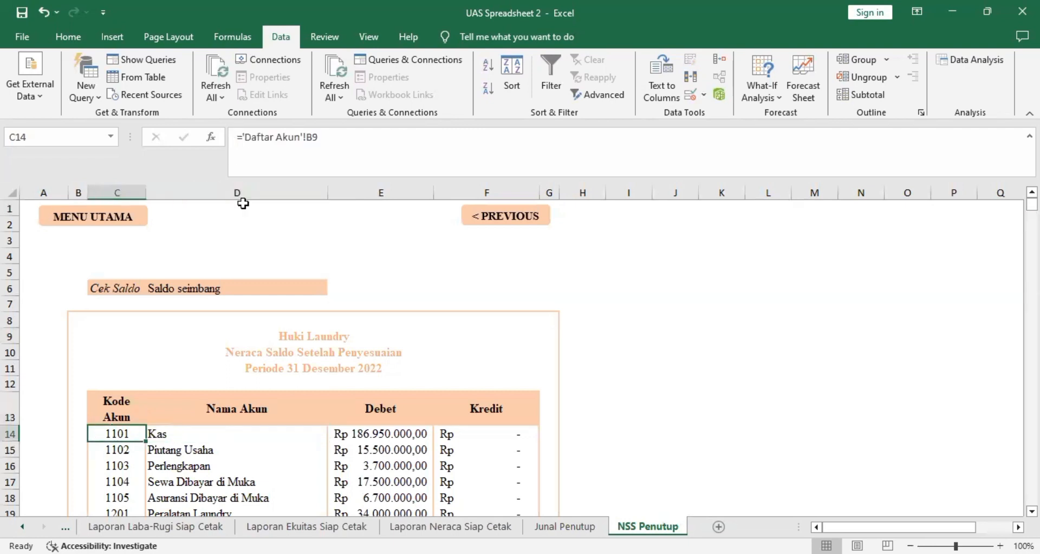
drag(299, 137, 245, 138)
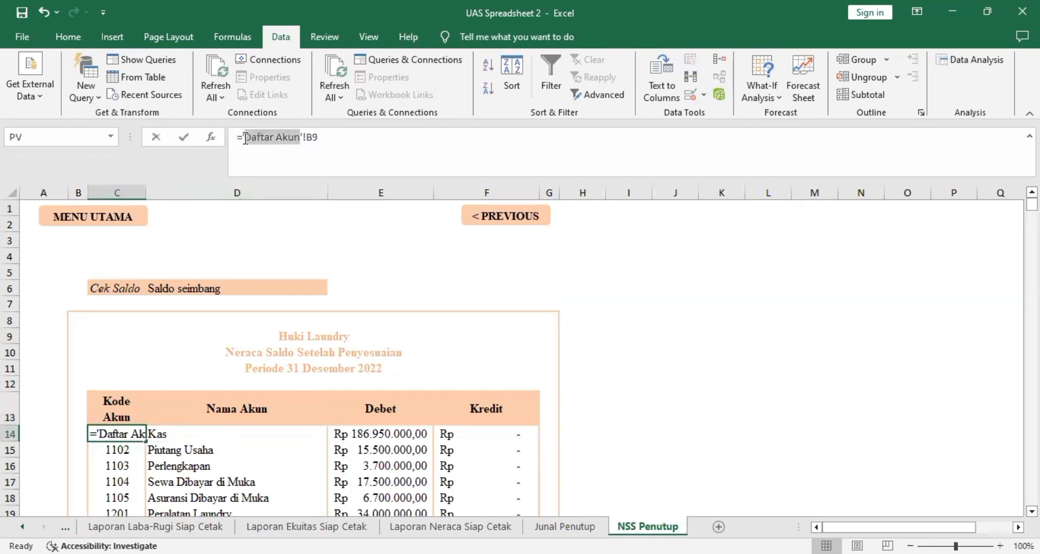
key(Escape)
Step: Inspect the Nama Akun VLOOKUP formula in D14 of NSS Penutup
key(Right)
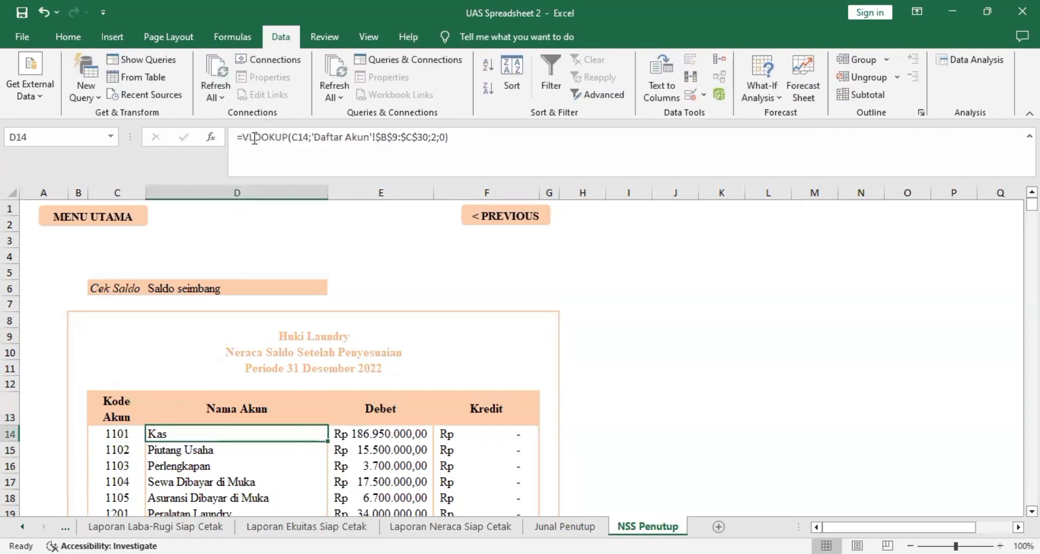
click(244, 138)
shift+click(481, 141)
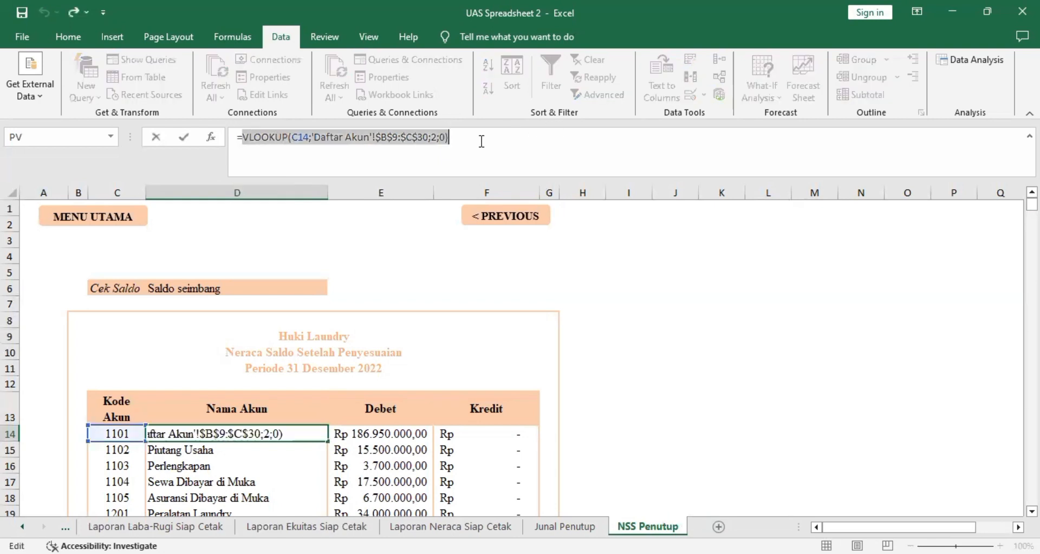
key(Escape)
Step: Examine the Debet formula in E14 and the Kredit formula in F14 for the Kas account
key(Right)
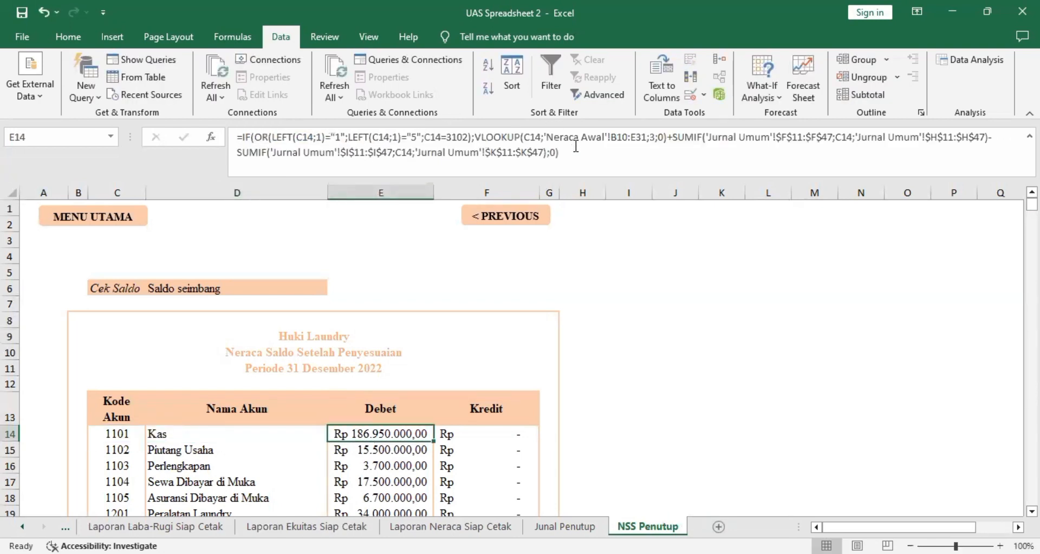
click(511, 154)
drag(561, 154, 233, 134)
key(Tab)
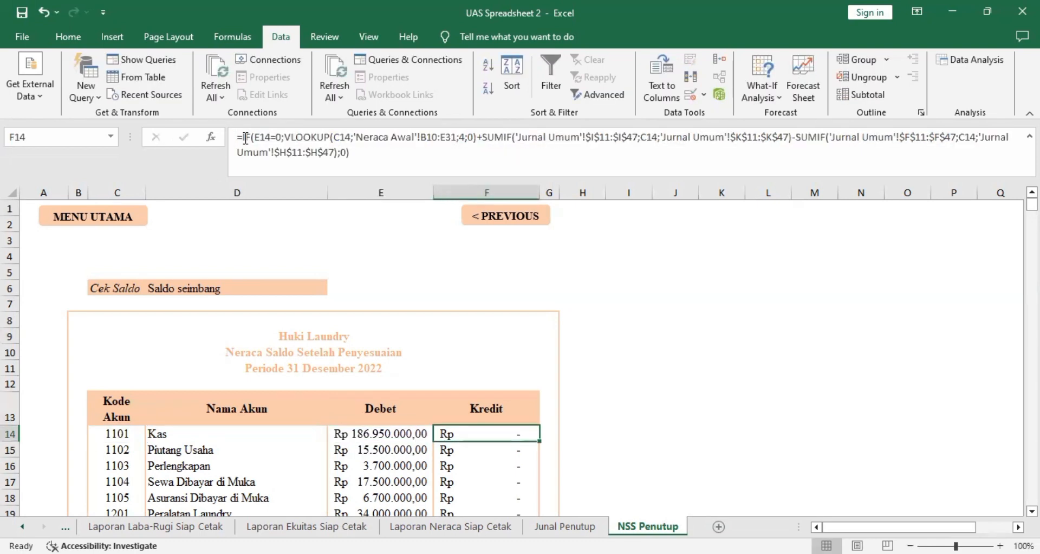
Step: Review the full Kredit formula in F14 and inspect the SUM formula for the Debet total in E36
drag(350, 156, 212, 144)
key(Tab)
mouse_move(1032, 205)
mouse_down()
mouse_move(1032, 222)
mouse_move(1032, 210)
mouse_up()
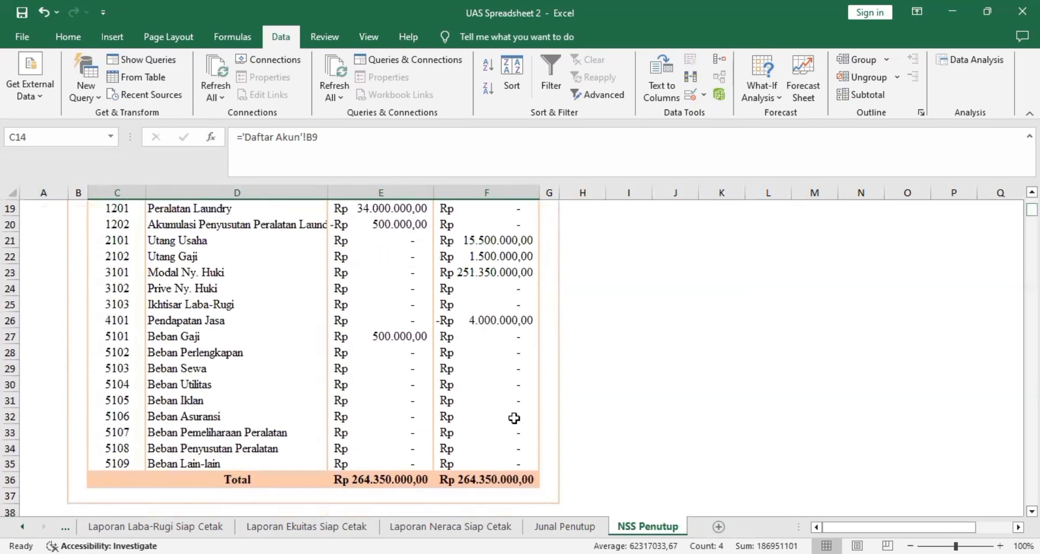
click(401, 463)
click(391, 481)
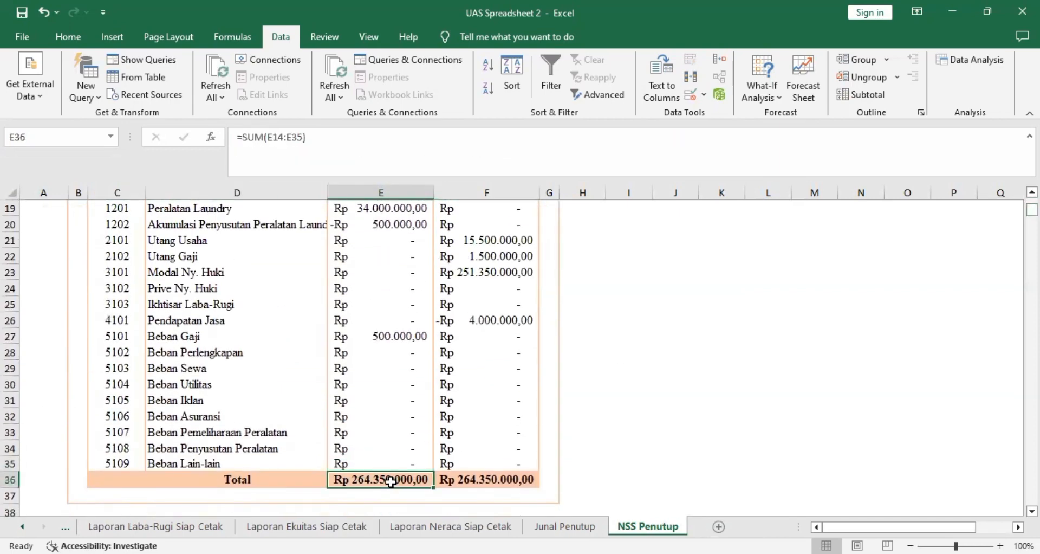
double_click(390, 481)
key(Return)
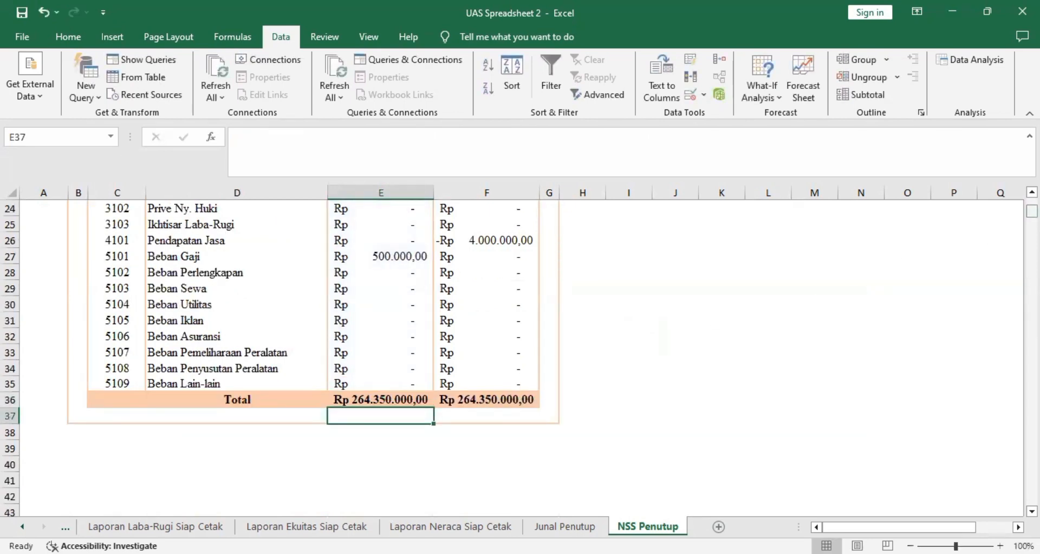
Step: Inspect the Cek Saldo formula in D6 that compares the Debet and Kredit totals
scroll(970, 211, up, 8)
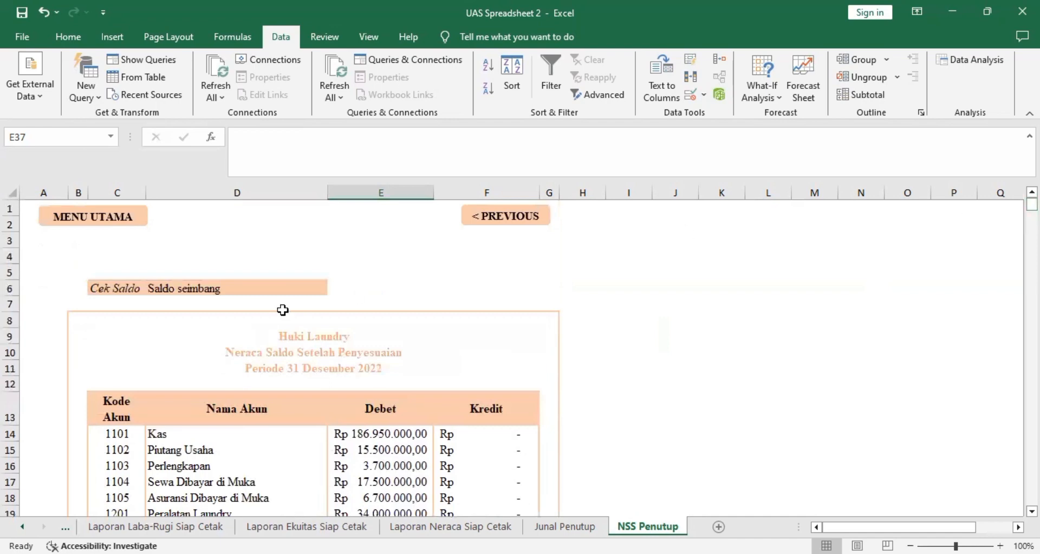
click(190, 287)
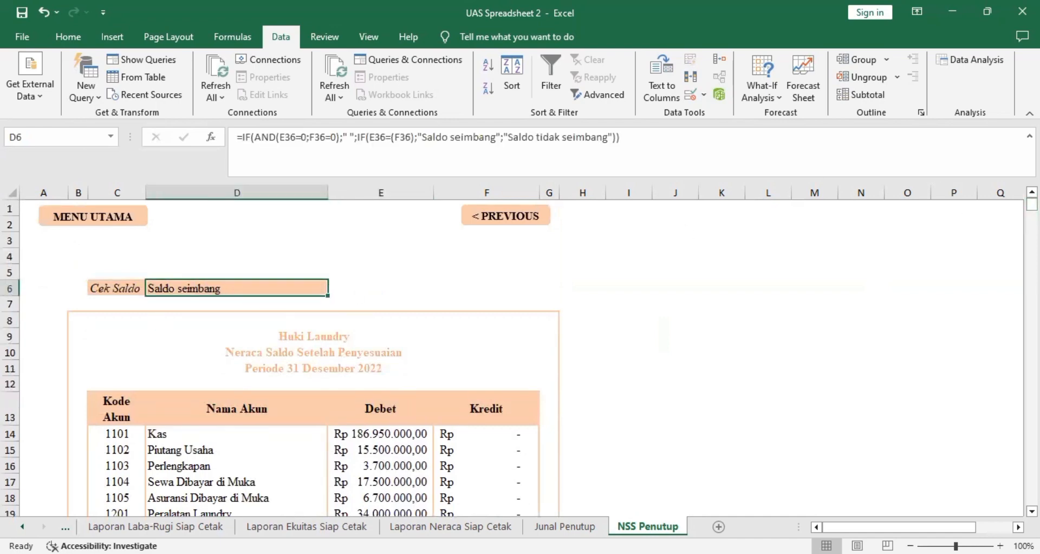
mouse_move(1032, 205)
mouse_down()
mouse_move(1032, 214)
mouse_move(1031, 204)
mouse_up()
click(733, 254)
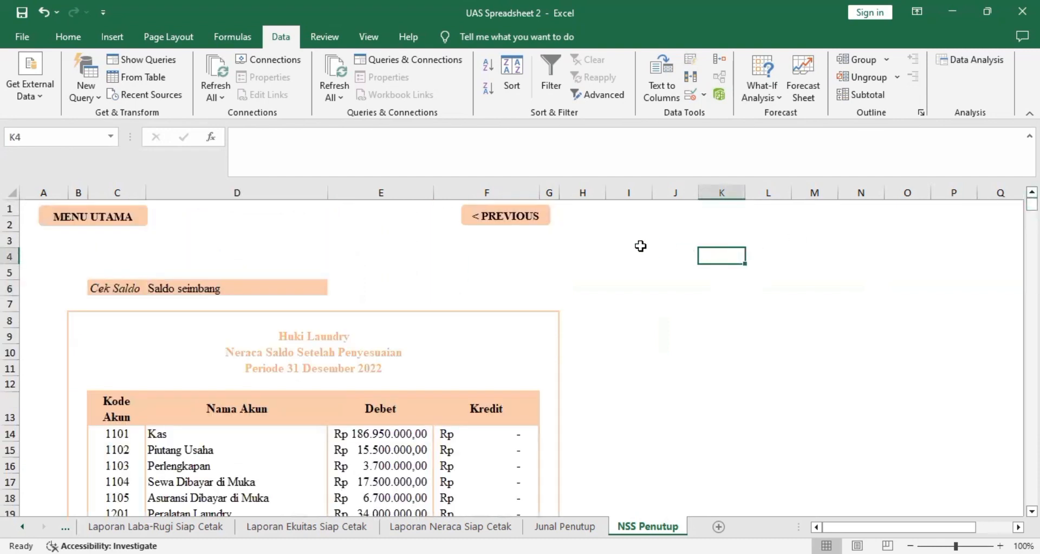
Step: Go back to Menu Utama, follow its Jurnal Umum link, and return to Menu Utama from that sheet
click(127, 218)
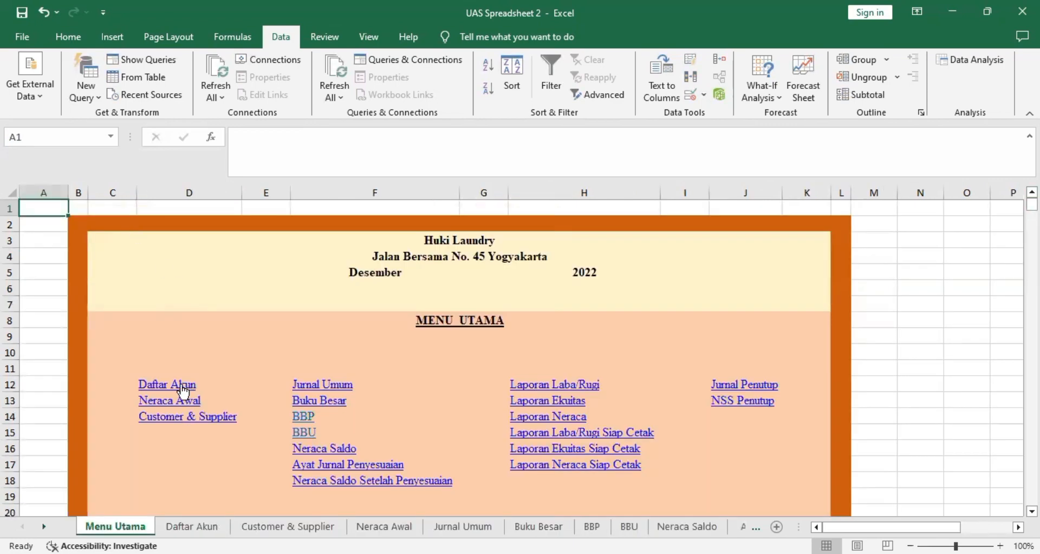
click(310, 391)
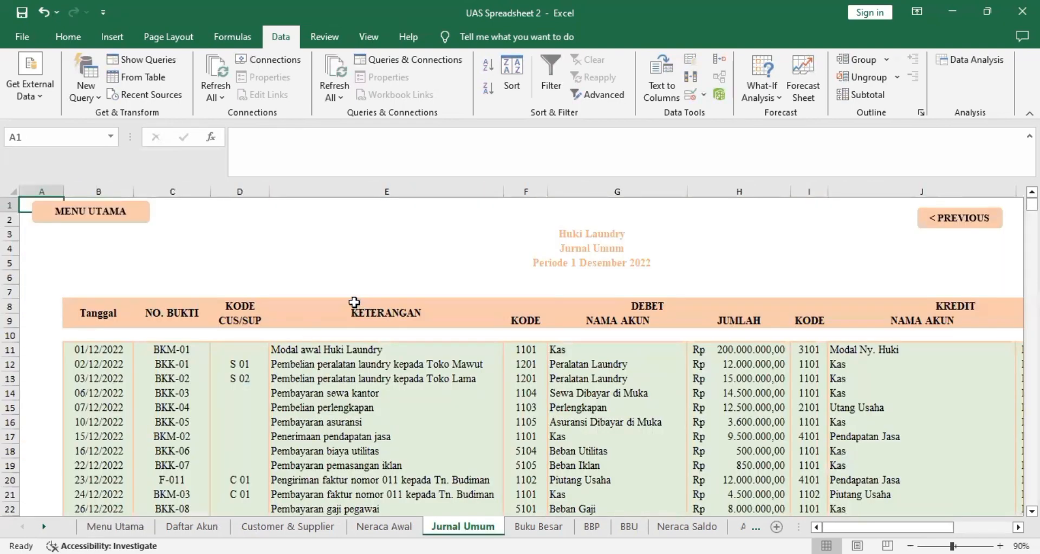
click(139, 217)
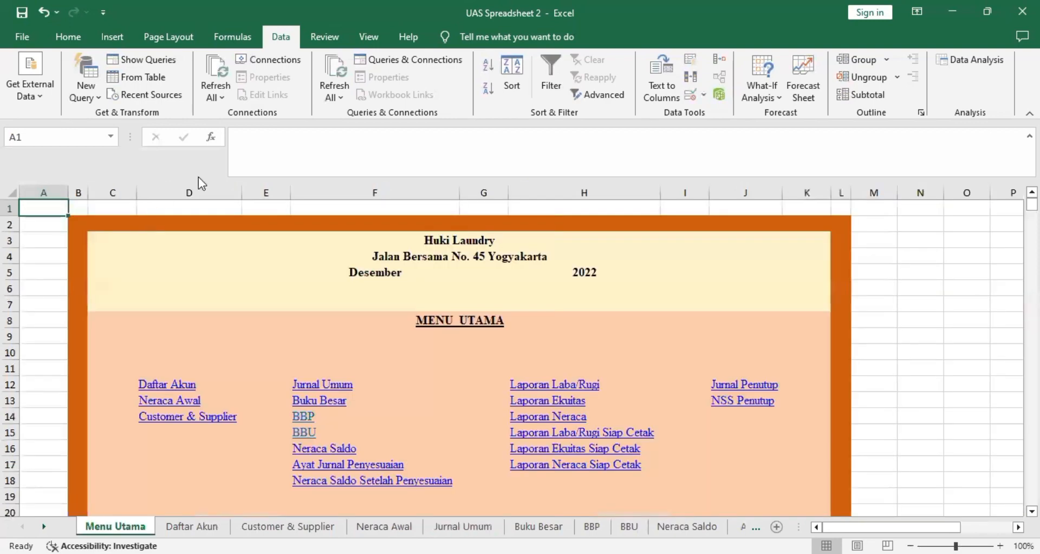